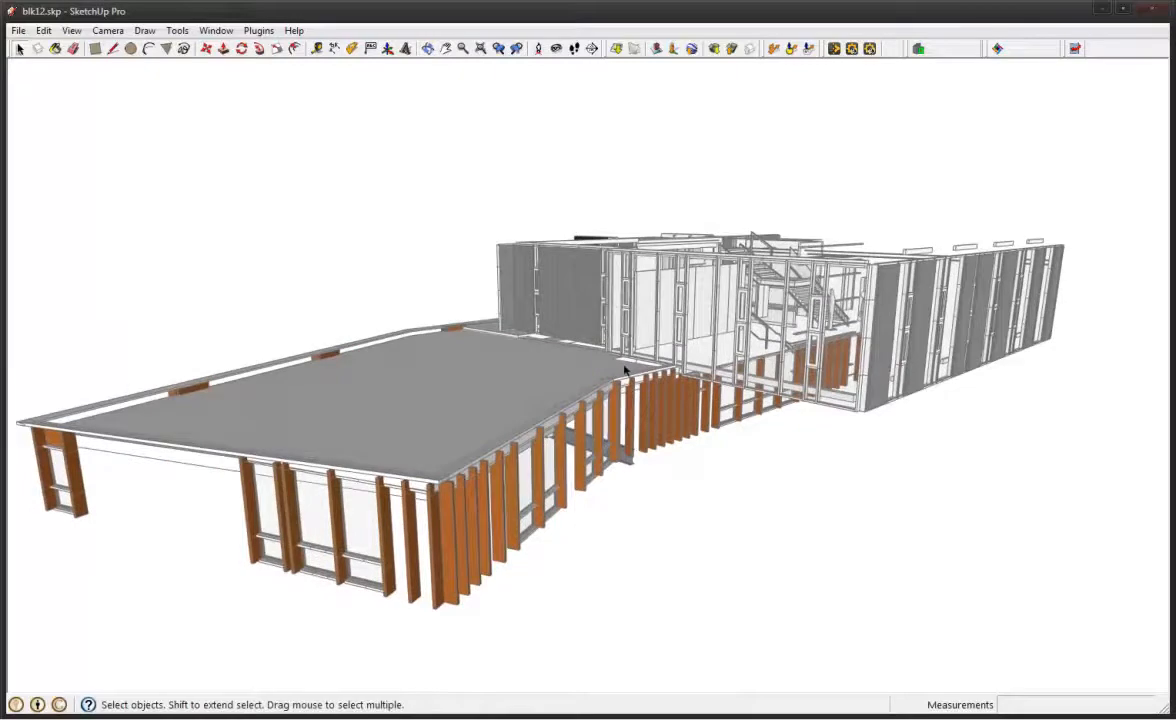
Examine the building's exterior around the roof deck and glazed frame walls from several distances
scroll(597, 331, up, 4)
scroll(588, 292, up, 3)
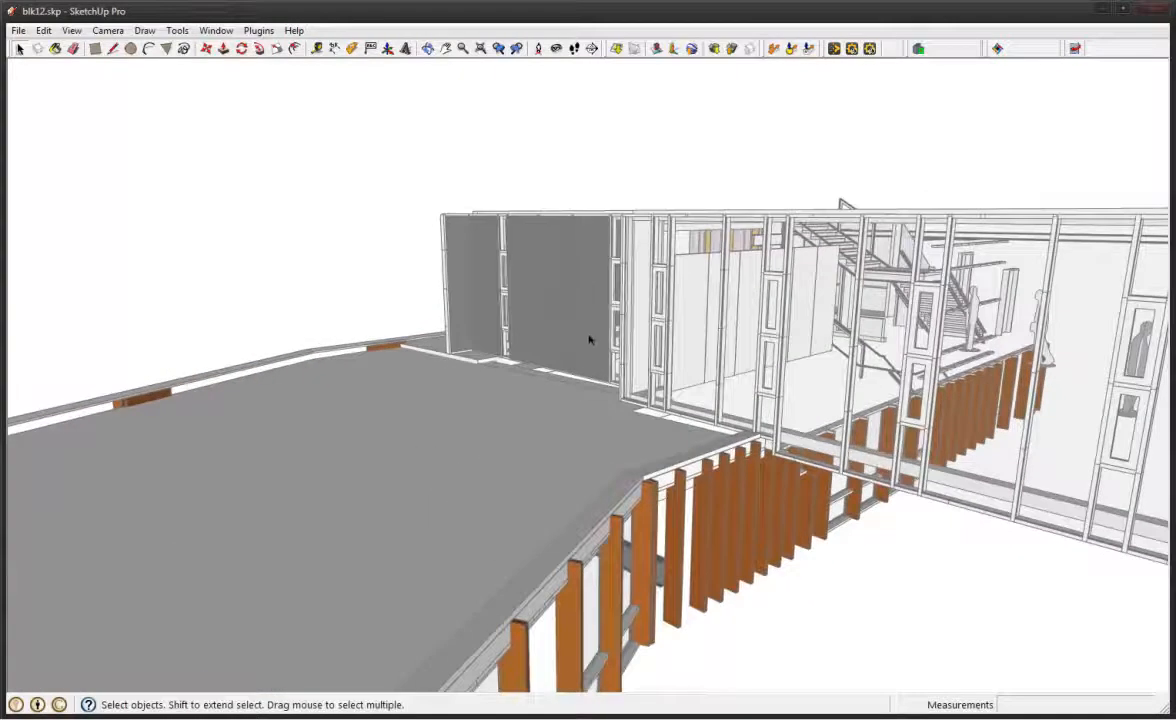
middle_drag(578, 402, 563, 381)
scroll(563, 381, down, 5)
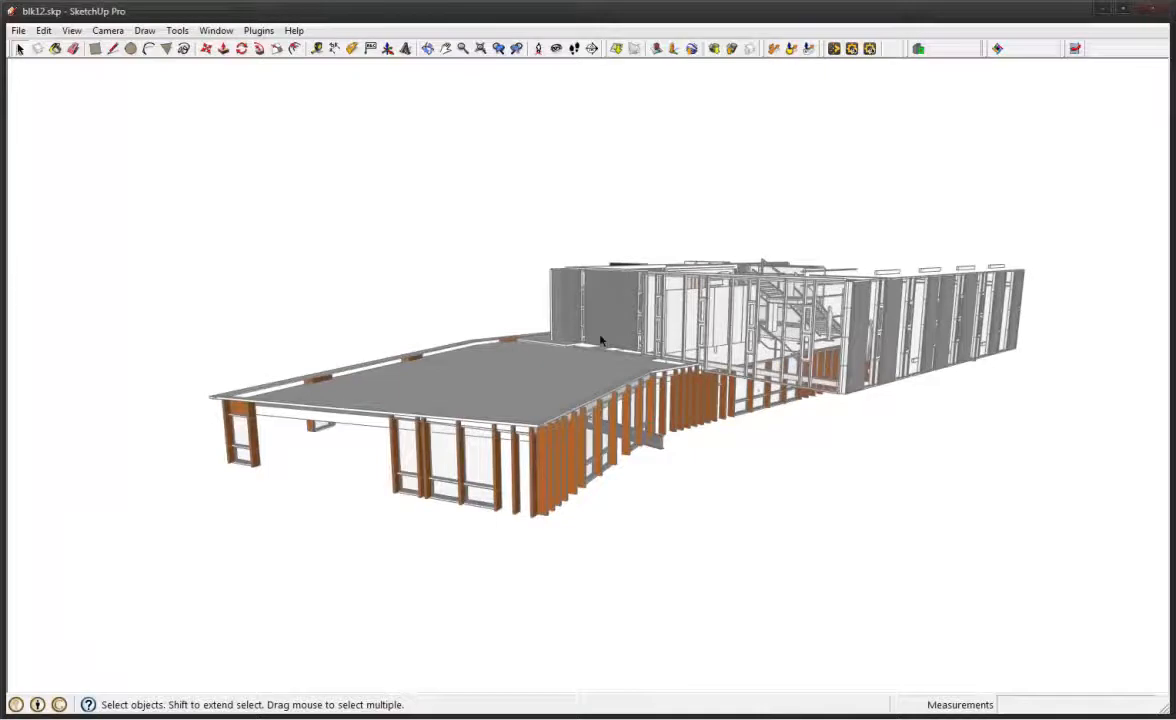
scroll(605, 330, up, 4)
middle_drag(617, 333, 570, 310)
click(471, 361)
scroll(571, 258, up, 2)
scroll(590, 253, up, 3)
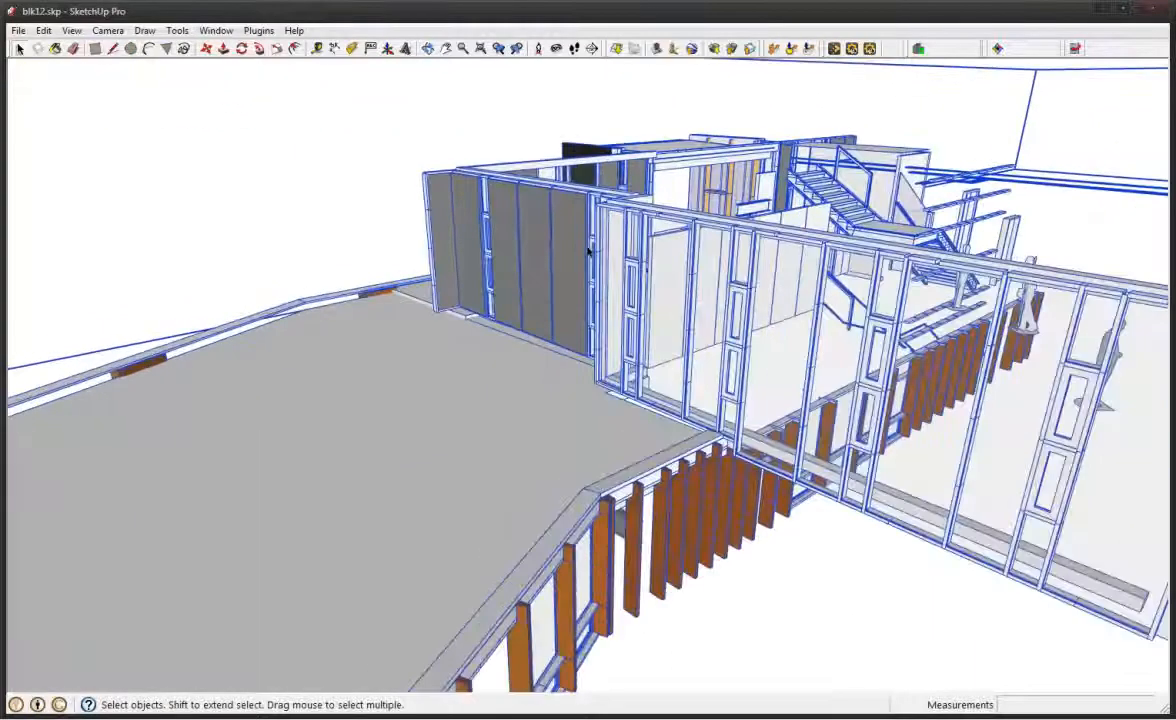
scroll(561, 256, down, 2)
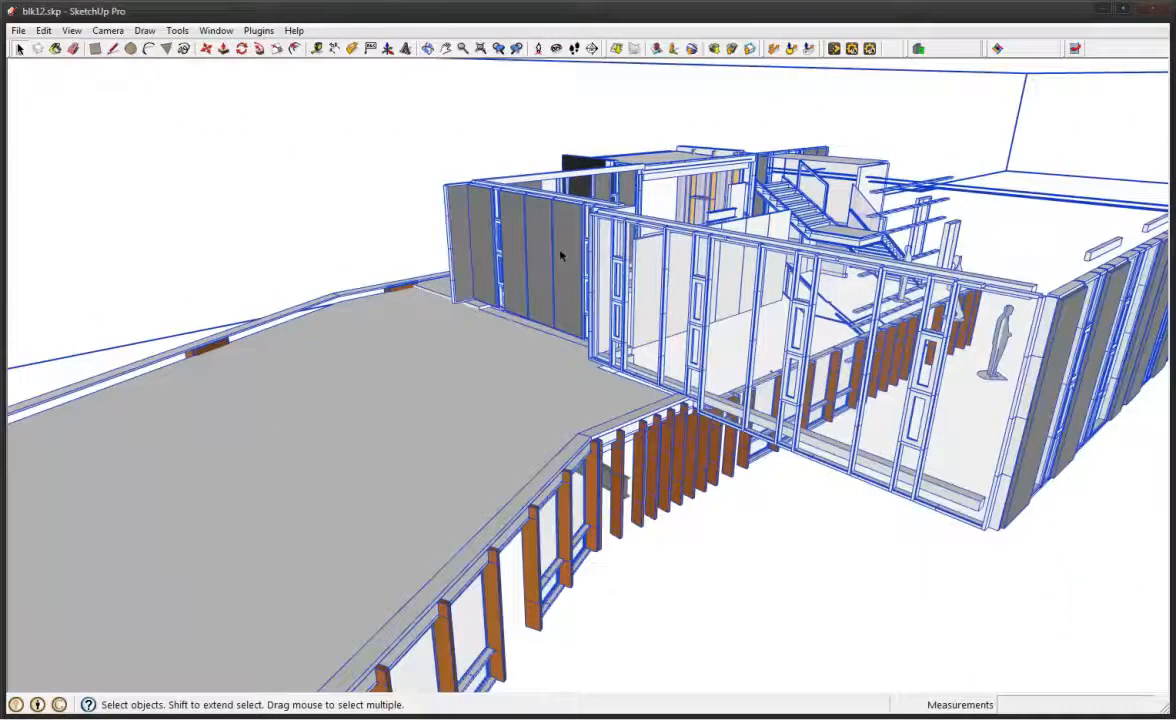
click(419, 246)
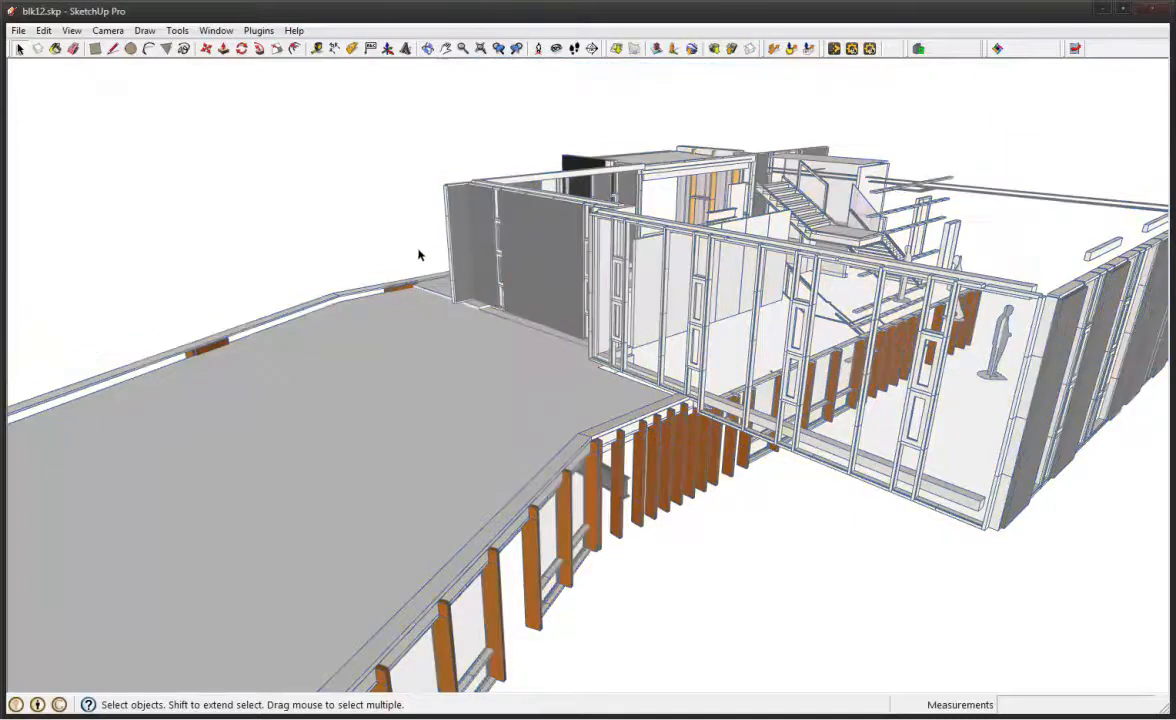
Examine the building's interior from beside the glass railing, with the door and window wall in view
scroll(415, 252, down, 2)
middle_drag(500, 275, 558, 245)
scroll(628, 201, up, 3)
middle_drag(643, 208, 701, 173)
scroll(660, 274, down, 3)
scroll(653, 282, up, 4)
mouse_move(652, 283)
middle_down()
mouse_move(643, 270)
mouse_move(635, 281)
middle_up()
scroll(722, 287, up, 5)
mouse_move(722, 287)
middle_down()
mouse_move(572, 294)
mouse_move(474, 276)
mouse_move(472, 310)
mouse_move(289, 459)
mouse_move(375, 420)
mouse_move(173, 252)
mouse_move(617, 465)
mouse_move(596, 318)
middle_up()
scroll(375, 420, up, 5)
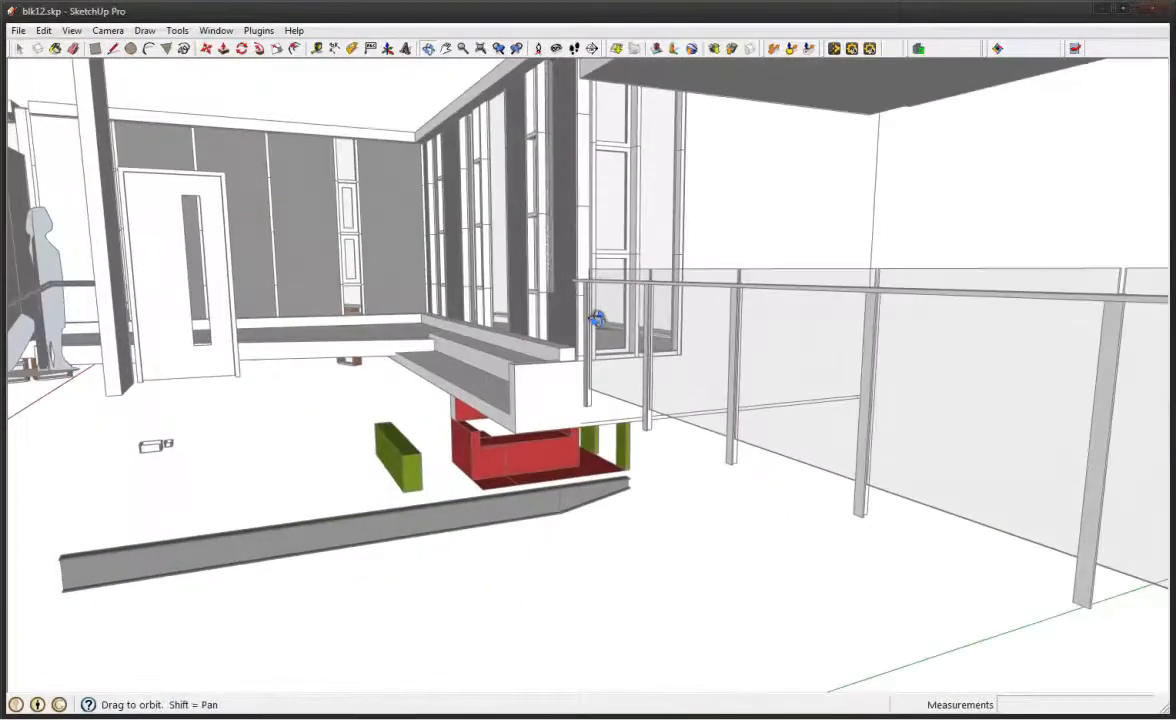
right_click(390, 220)
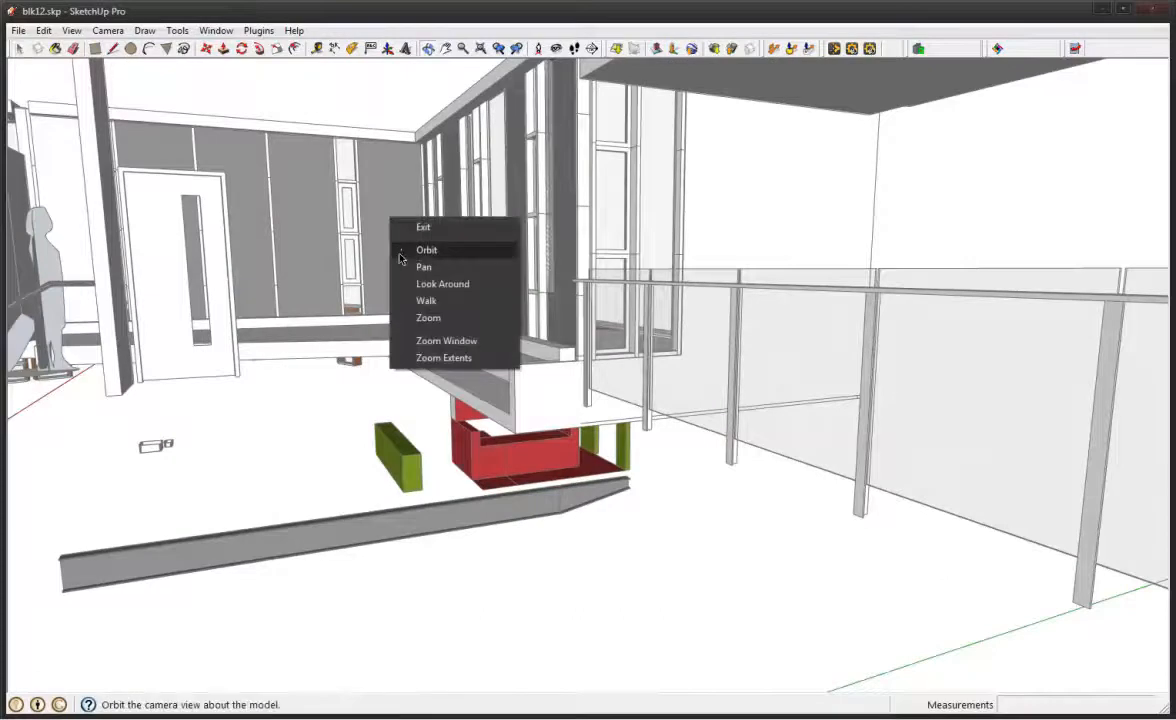
click(338, 222)
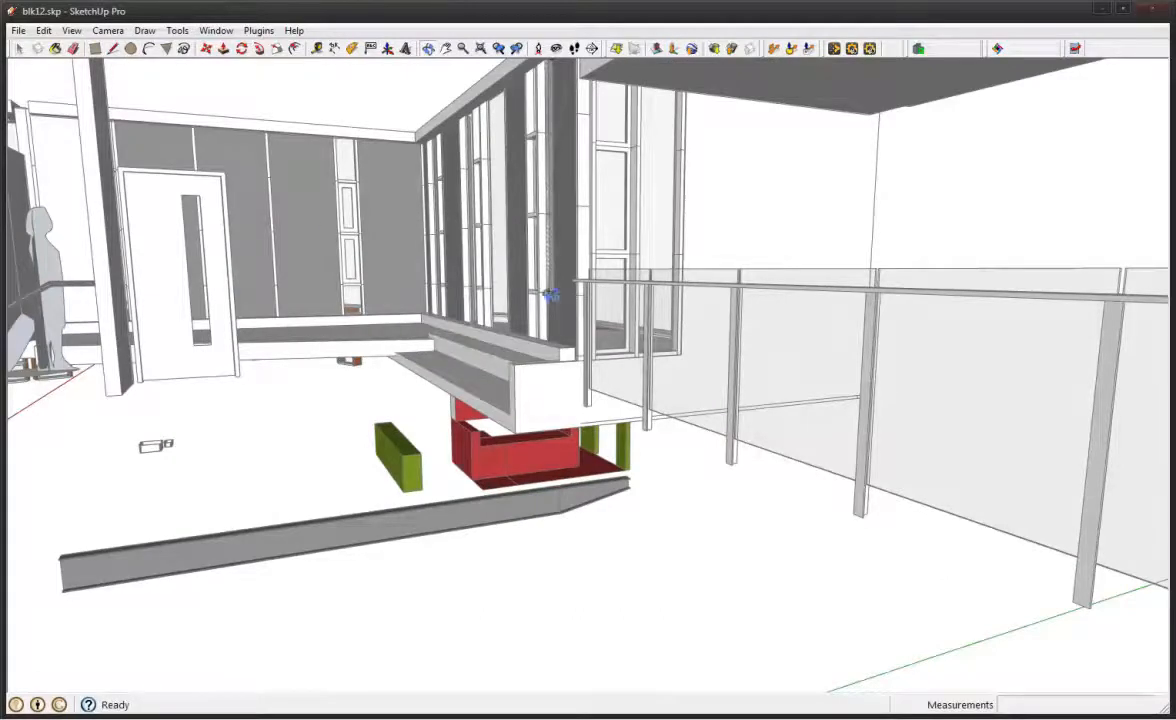
drag(511, 191, 514, 215)
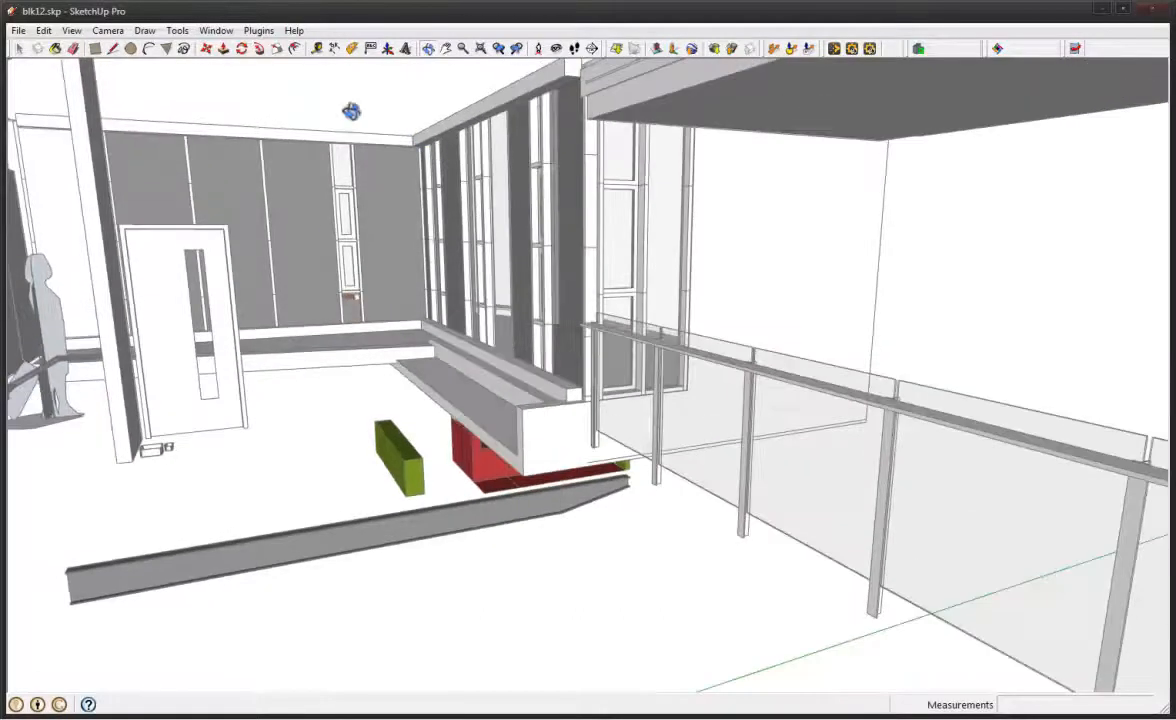
key(space)
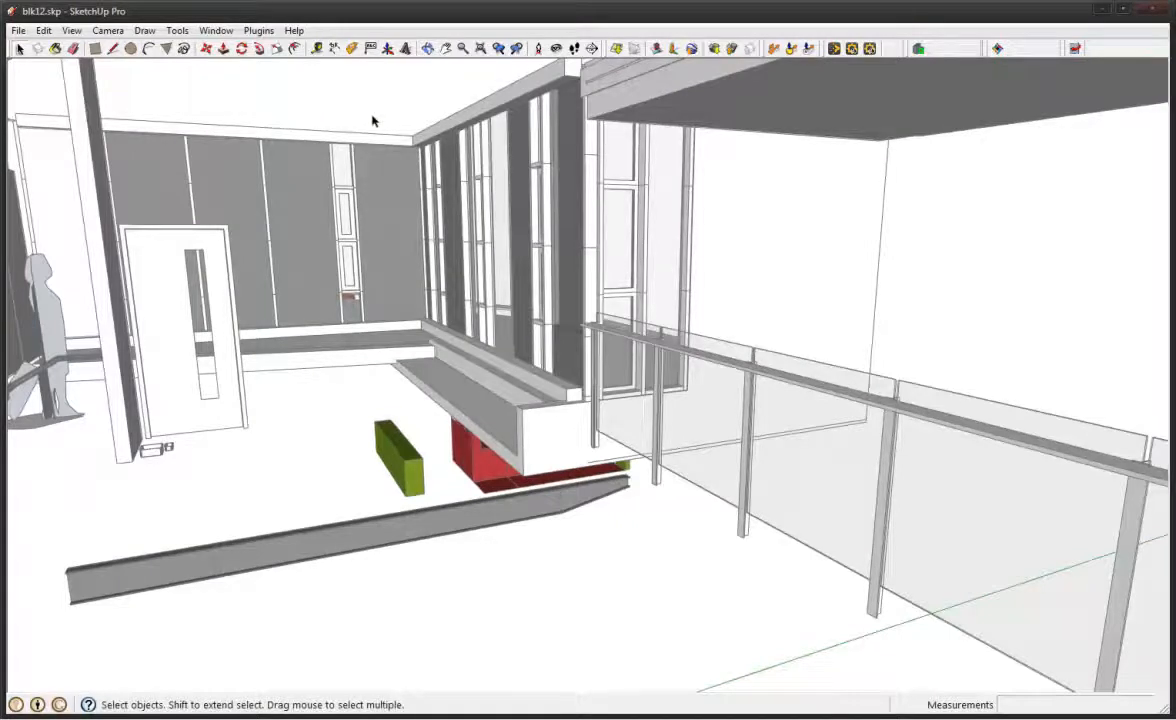
Set the camera's field of view to 20 degrees, followed by the 1 degree extreme
key(z)
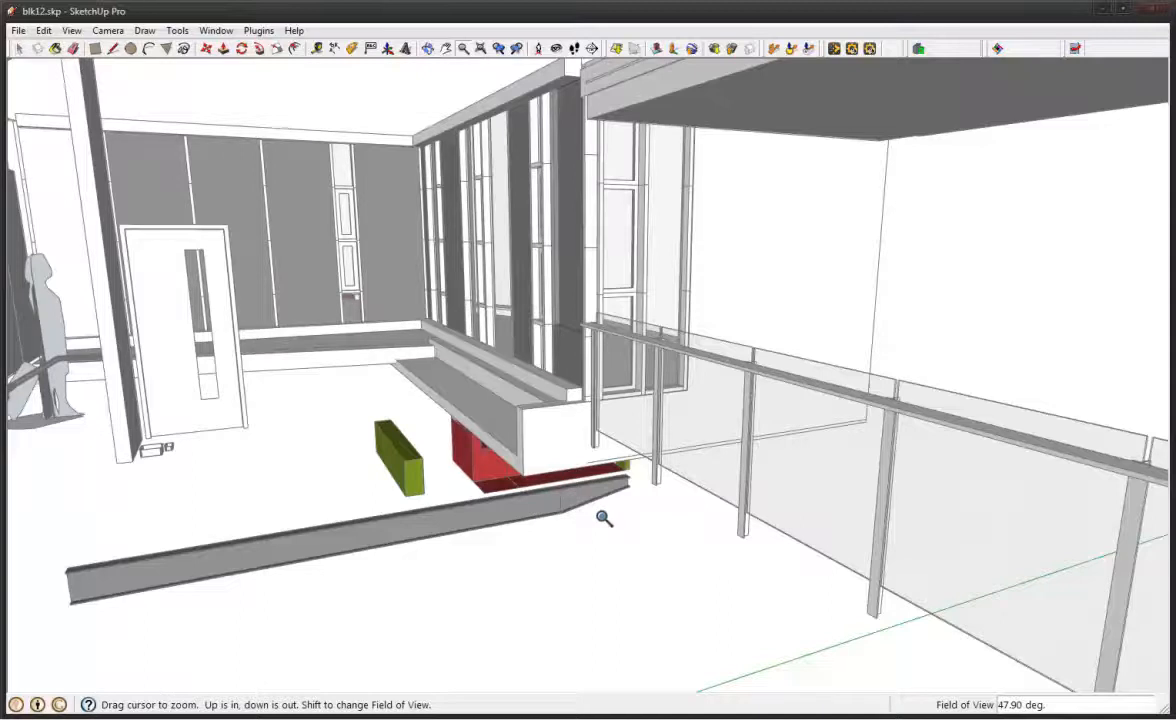
text(20)
key(Return)
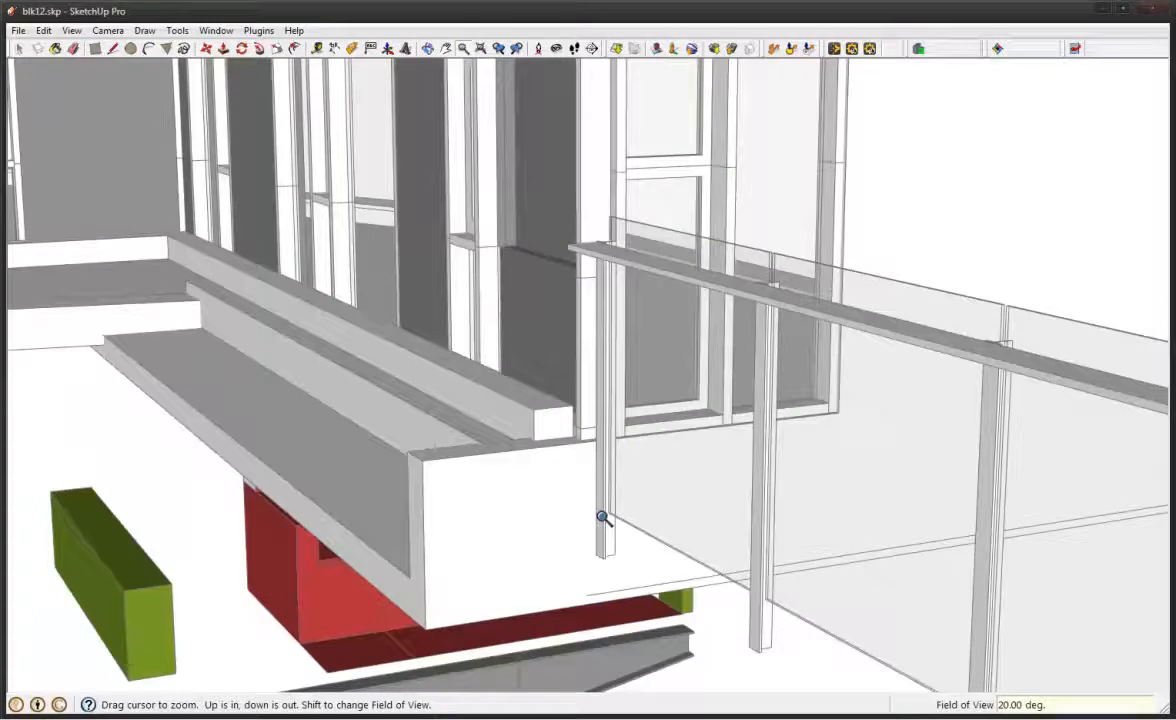
text(0)
key(Return)
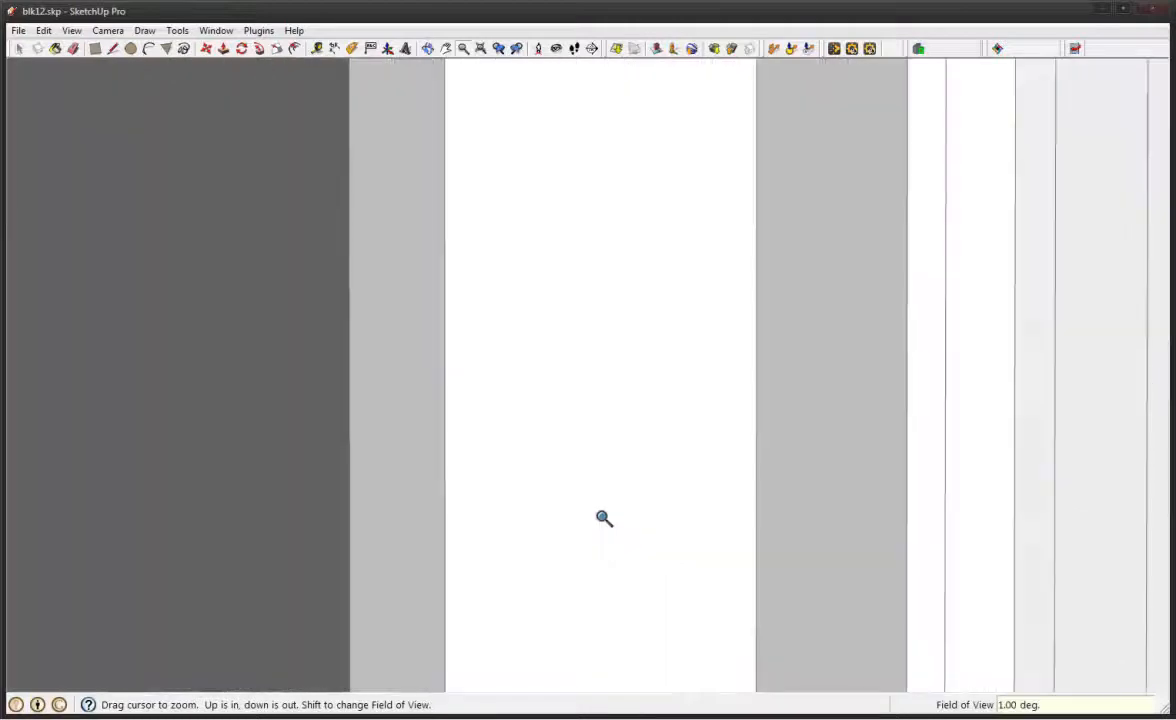
Fit the whole model in view and examine the building's flattened perspective around the staircase
click(481, 50)
key(h)
drag(874, 152, 334, 417)
scroll(430, 362, up, 7)
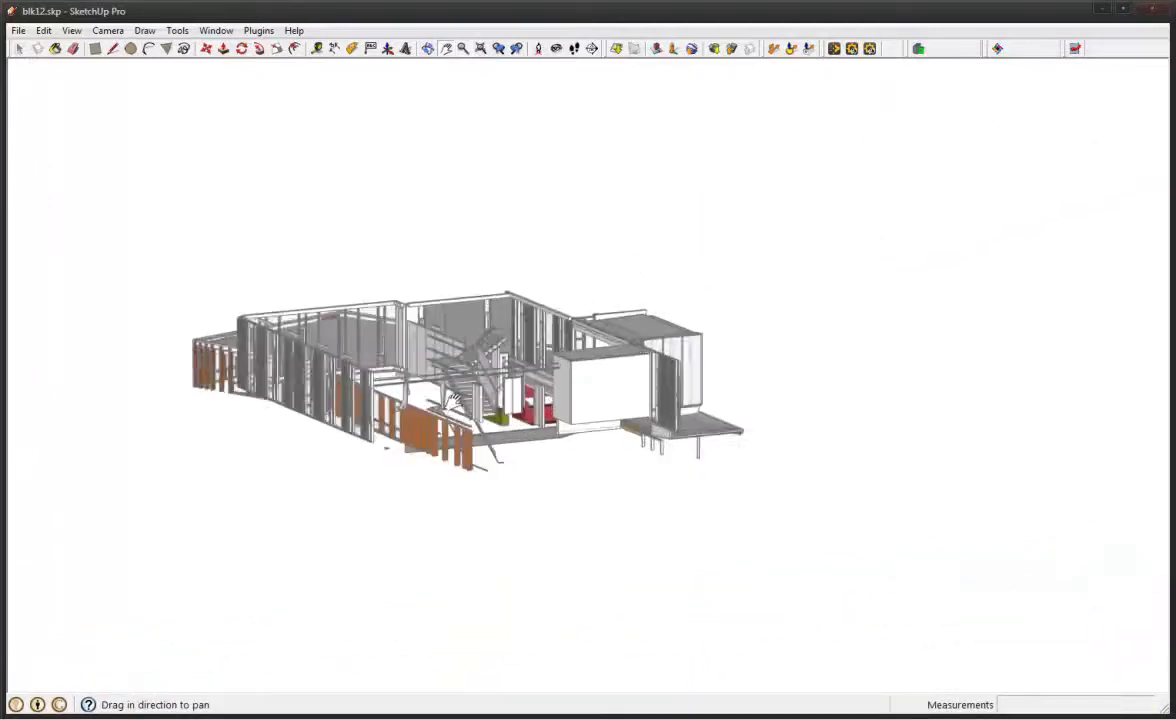
key(o)
drag(471, 395, 533, 402)
mouse_move(533, 402)
middle_down()
mouse_move(480, 400)
mouse_move(457, 328)
mouse_move(537, 427)
middle_up()
drag(537, 427, 560, 468)
middle_drag(560, 468, 564, 480)
drag(564, 480, 575, 482)
Set the camera's field of view to 60 degrees and frame the interior room beside the door
key(z)
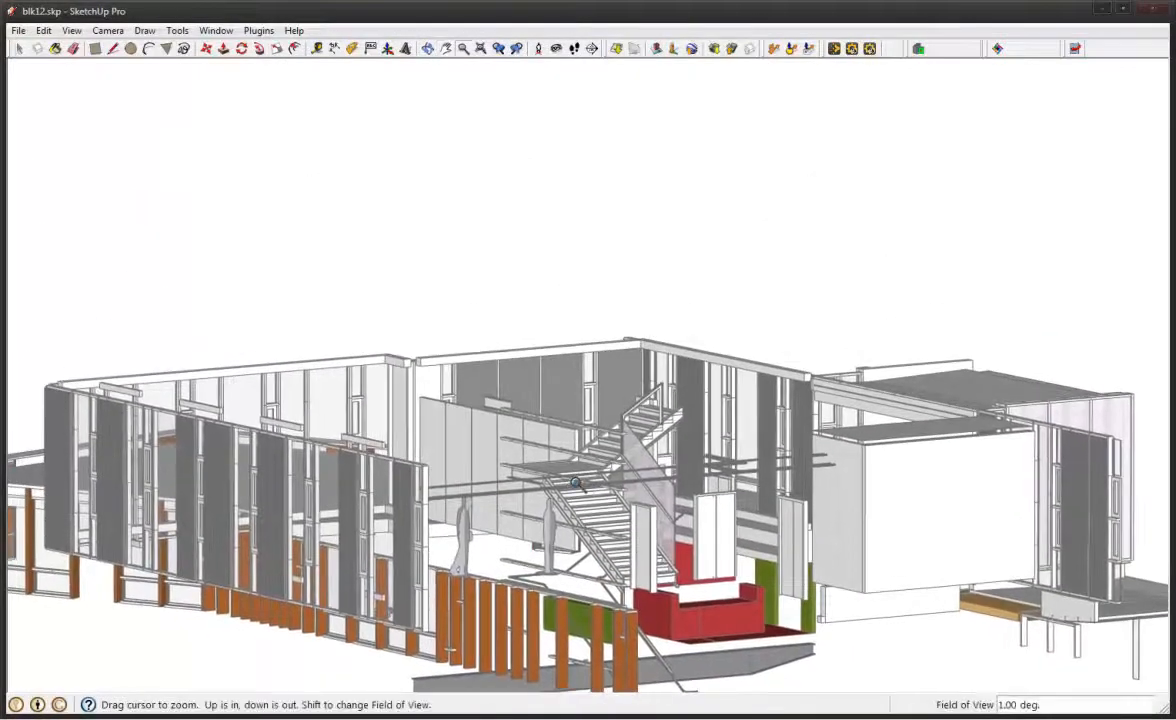
scroll(575, 483, down, 10)
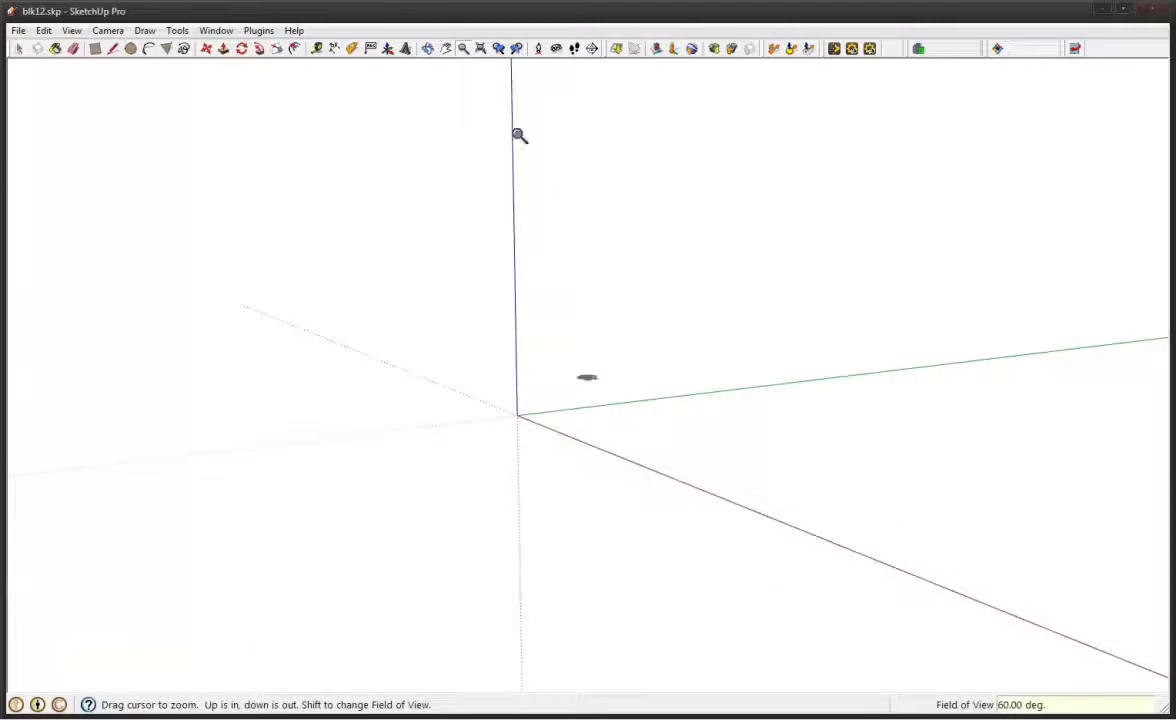
click(496, 48)
shift+middle_drag(866, 280, 640, 450)
scroll(655, 332, up, 10)
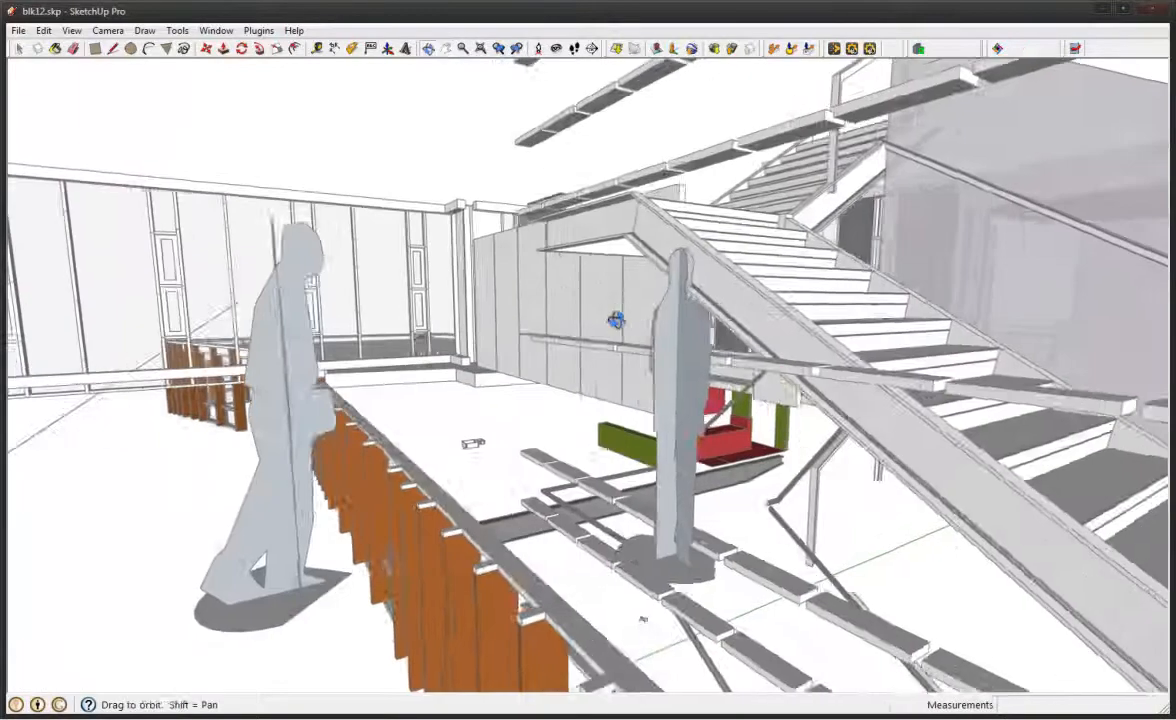
mouse_move(616, 319)
middle_down()
mouse_move(390, 338)
mouse_move(669, 388)
mouse_move(732, 385)
mouse_move(735, 338)
mouse_move(703, 373)
mouse_move(538, 381)
mouse_move(548, 331)
mouse_move(563, 361)
middle_up()
scroll(732, 385, up, 5)
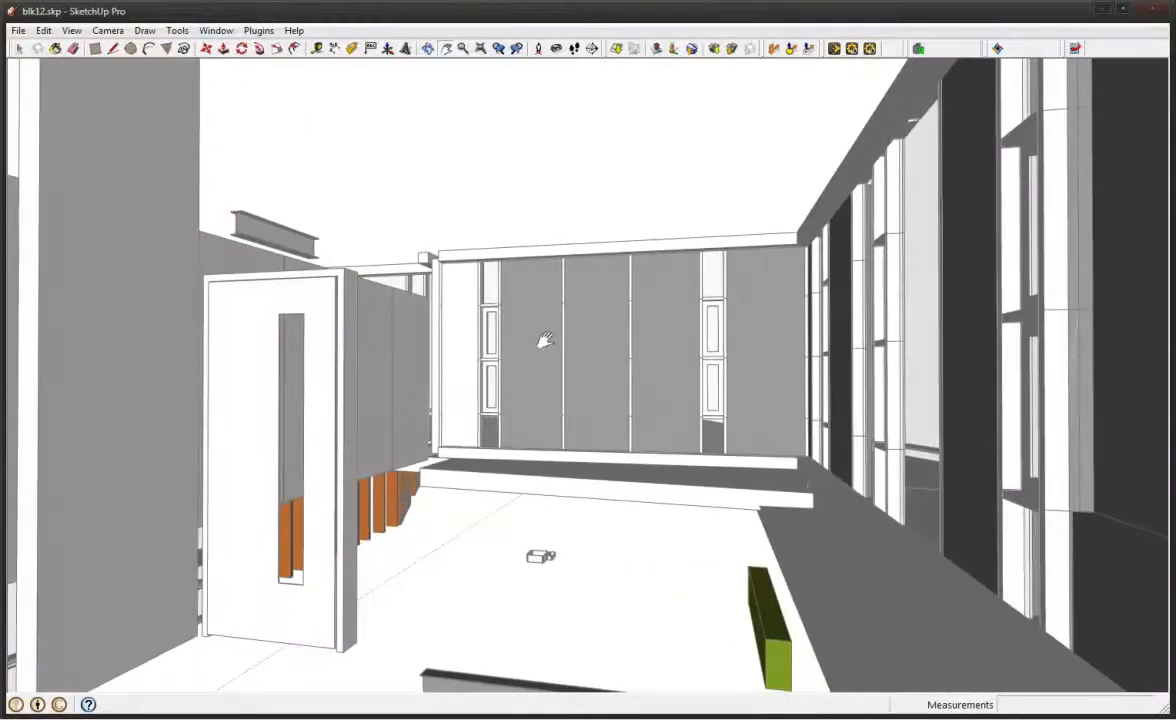
Try a 120 degree field of view and inspect the distorted interior from another angle
key(z)
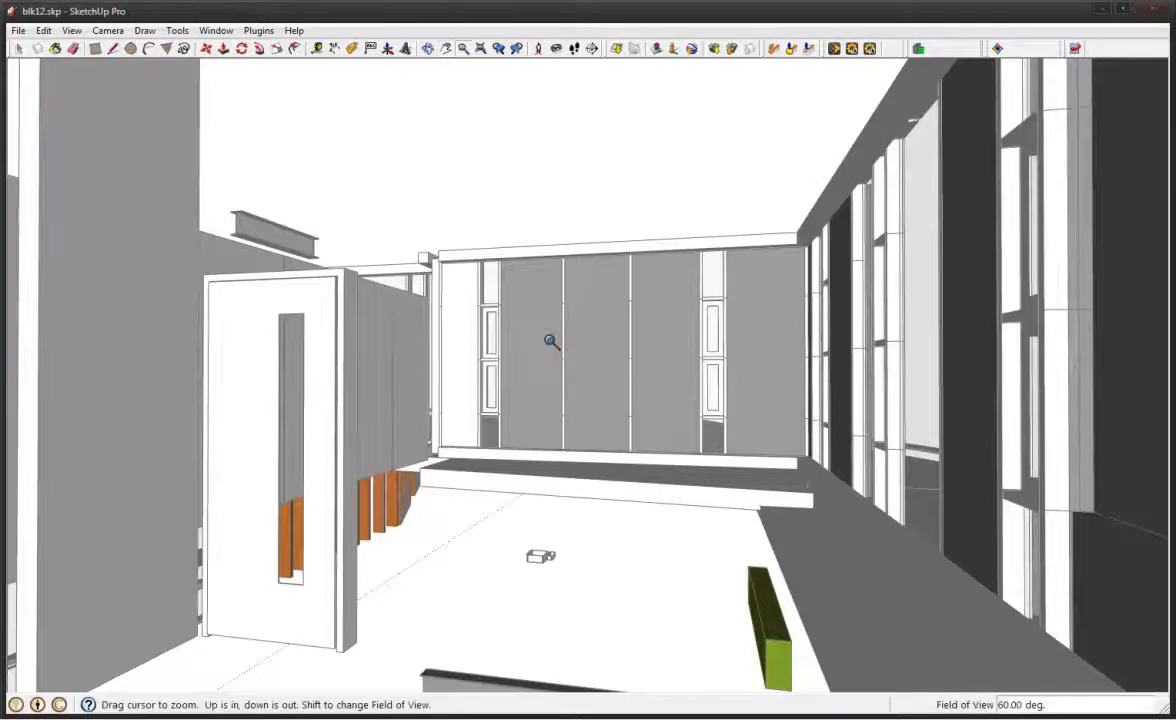
text(120)
key(Return)
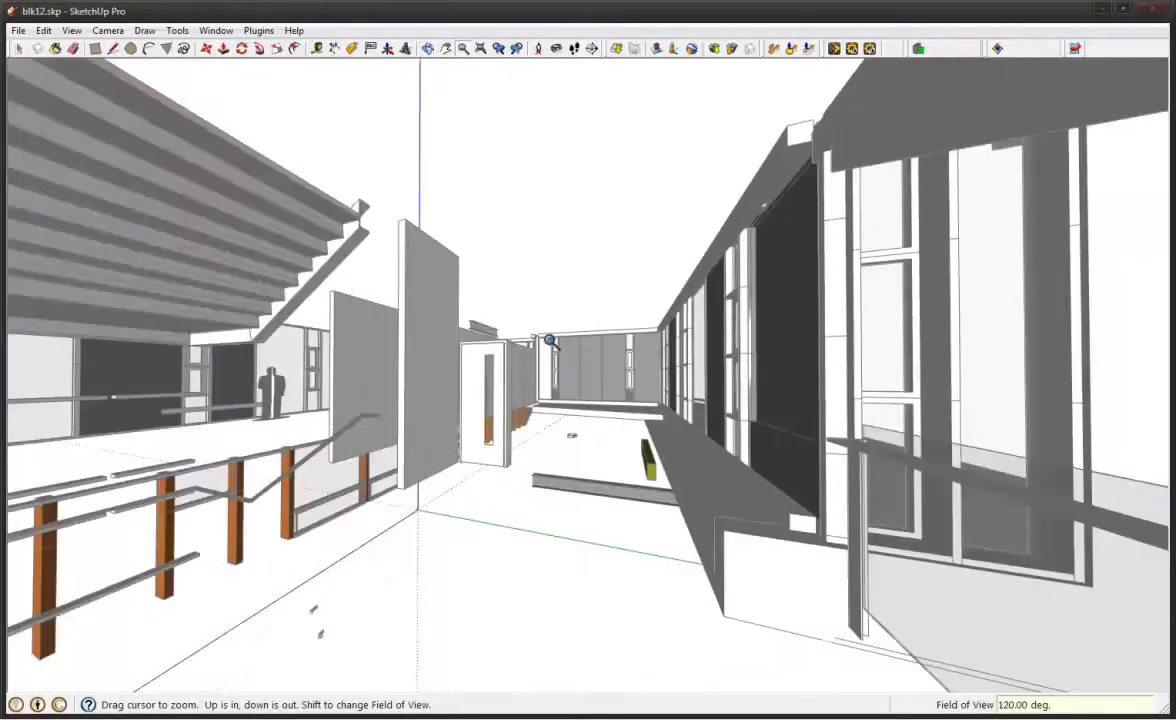
key(o)
key(space)
key(o)
drag(595, 390, 522, 231)
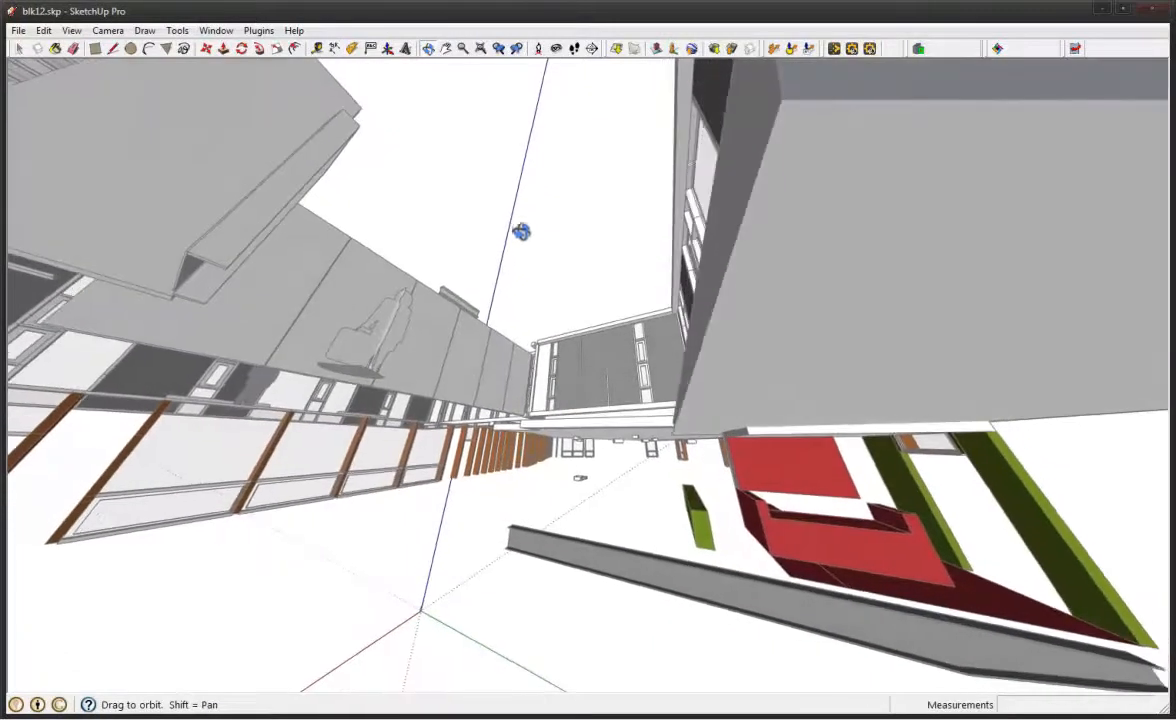
Narrow the camera's field of view and frame the room with the door, end wall and window wall
key(z)
scroll(531, 237, up, 5)
key(space)
middle_drag(572, 341, 756, 480)
scroll(790, 465, up, 5)
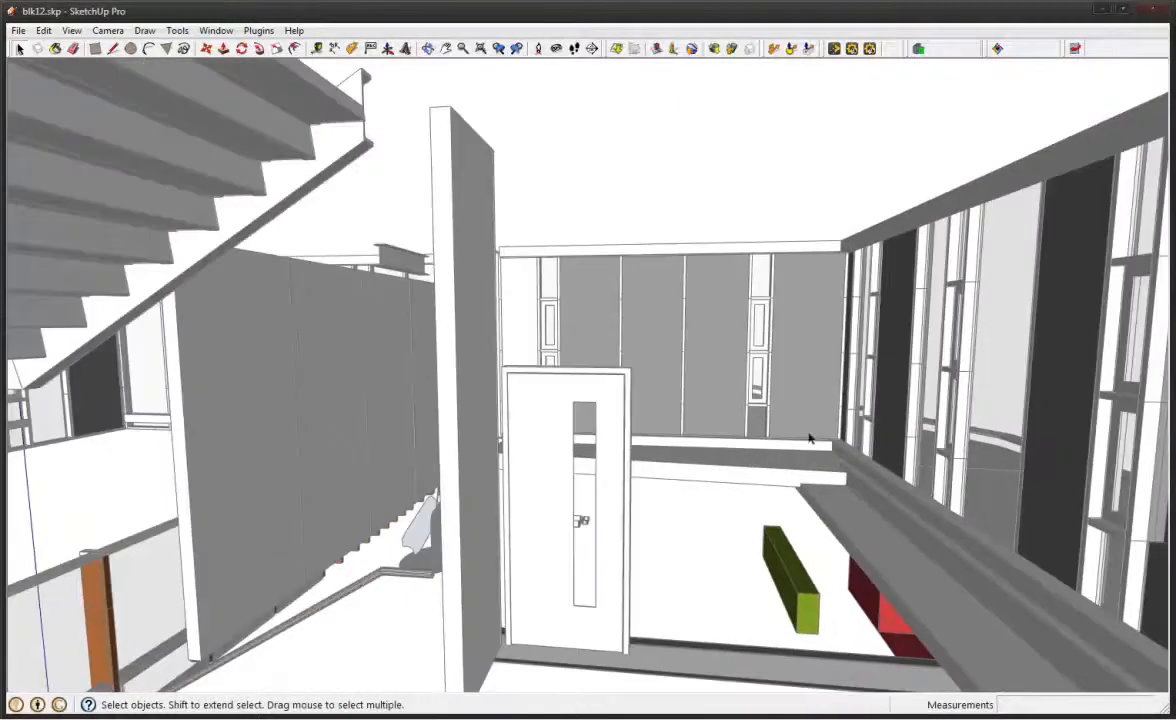
middle_drag(727, 395, 600, 355)
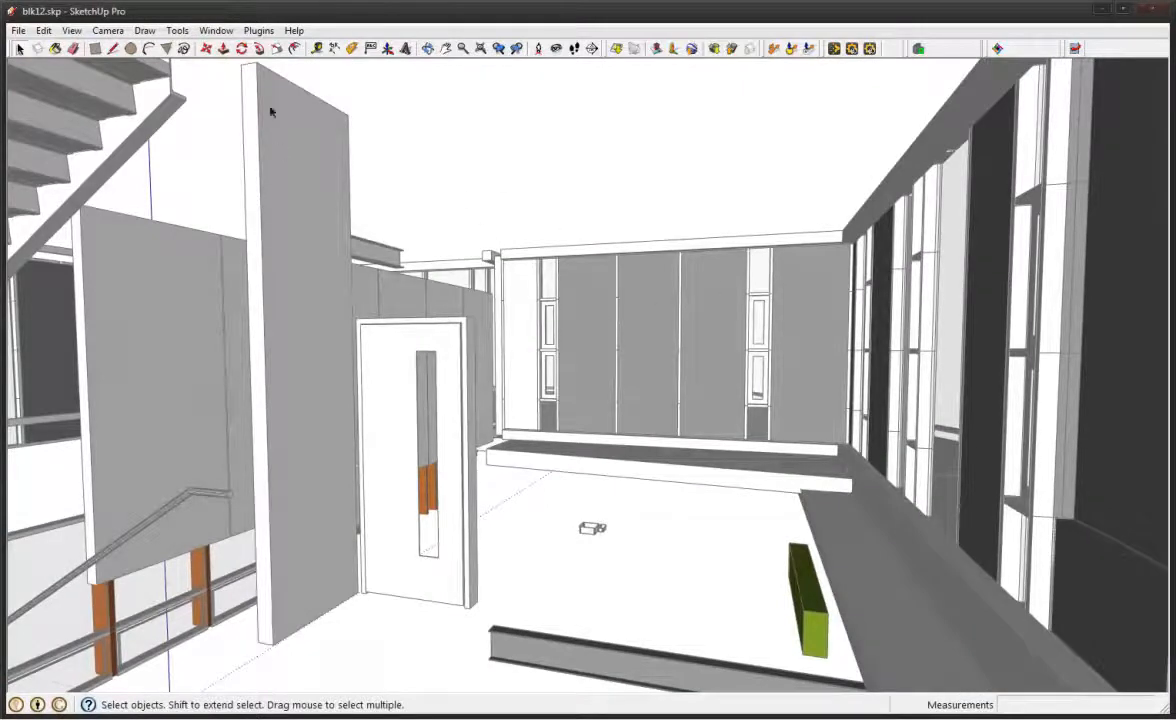
Open the Styles browser and list the styles used in the model
click(222, 32)
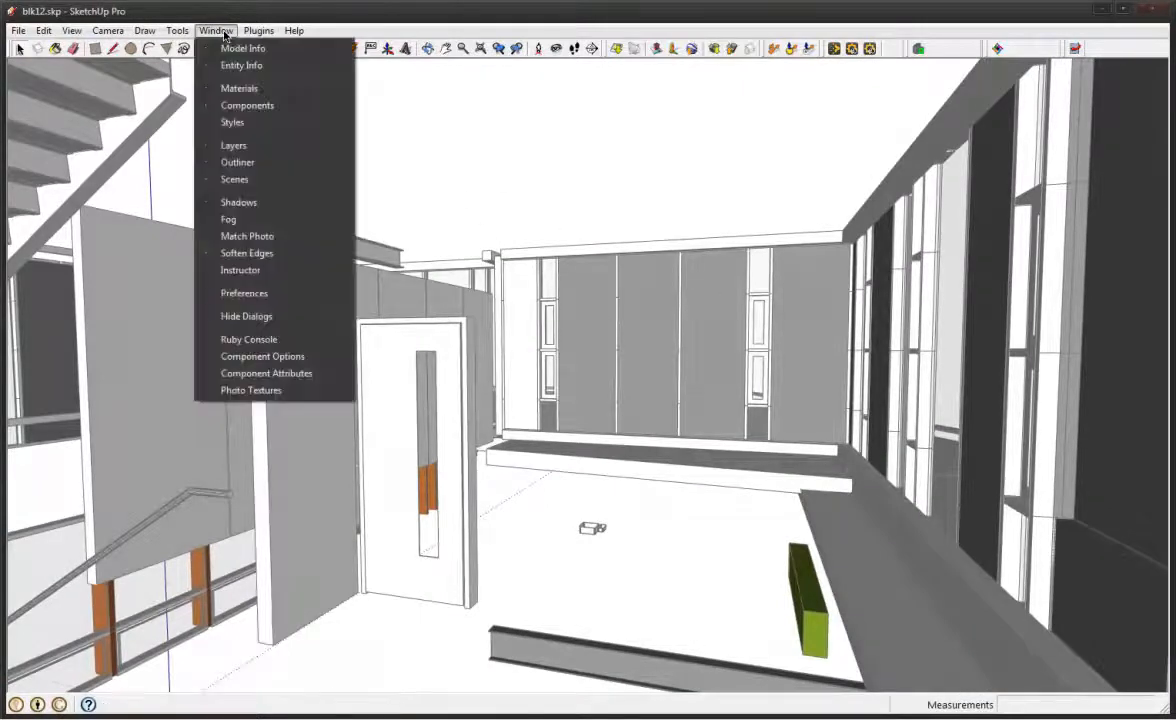
click(232, 122)
drag(538, 191, 755, 128)
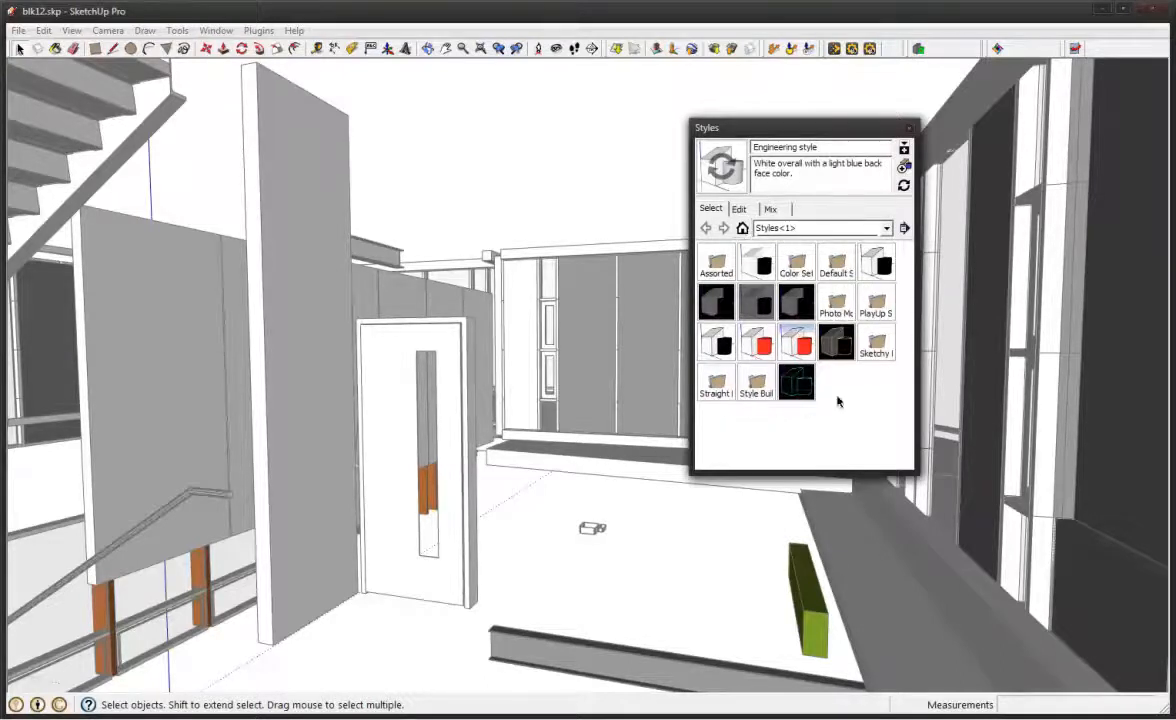
click(742, 229)
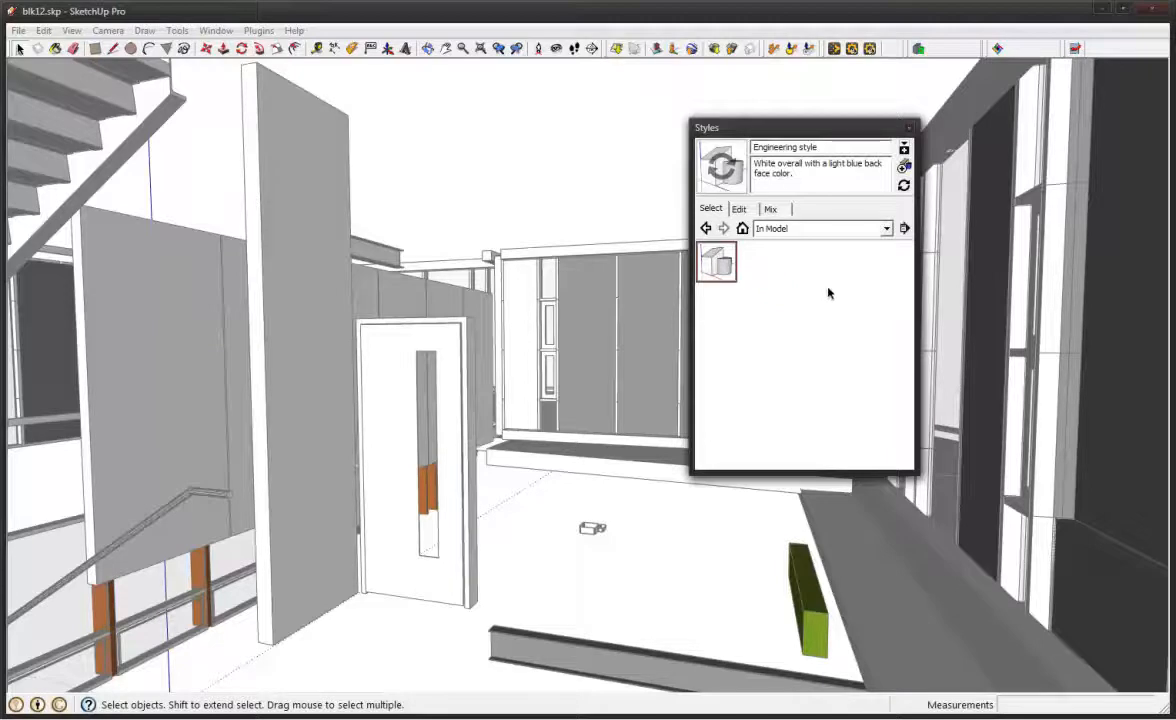
Add a second in-model style based on Engineering style
drag(761, 131, 663, 124)
click(815, 160)
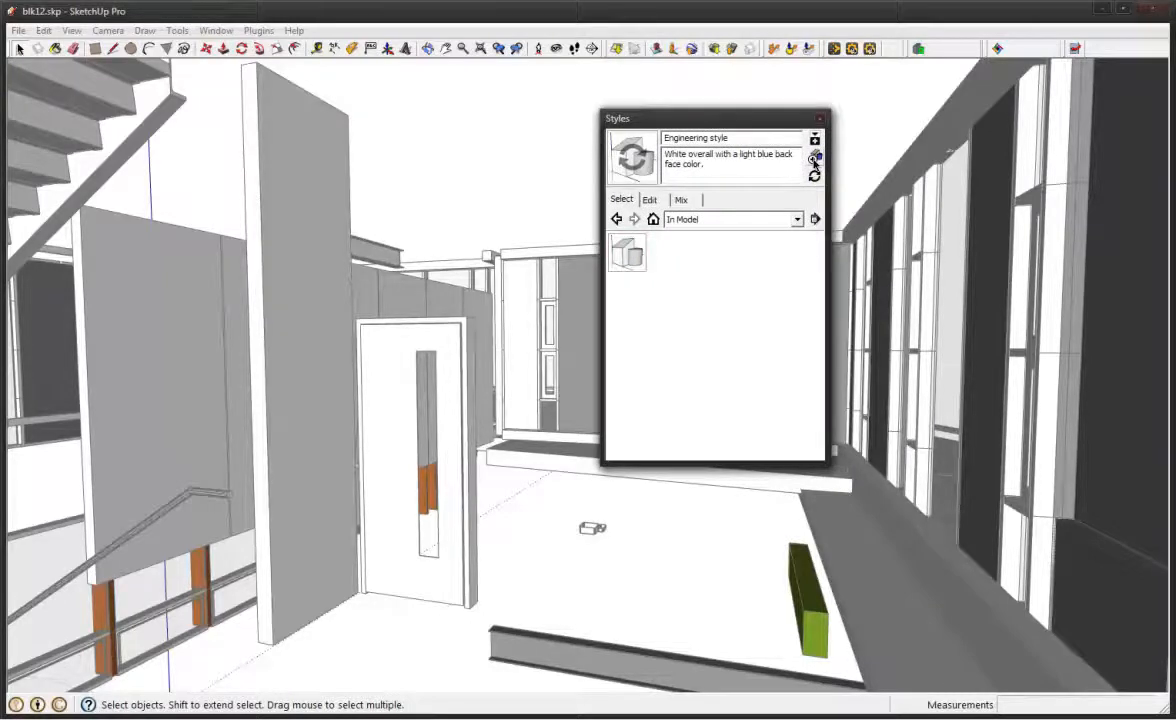
drag(713, 121, 760, 129)
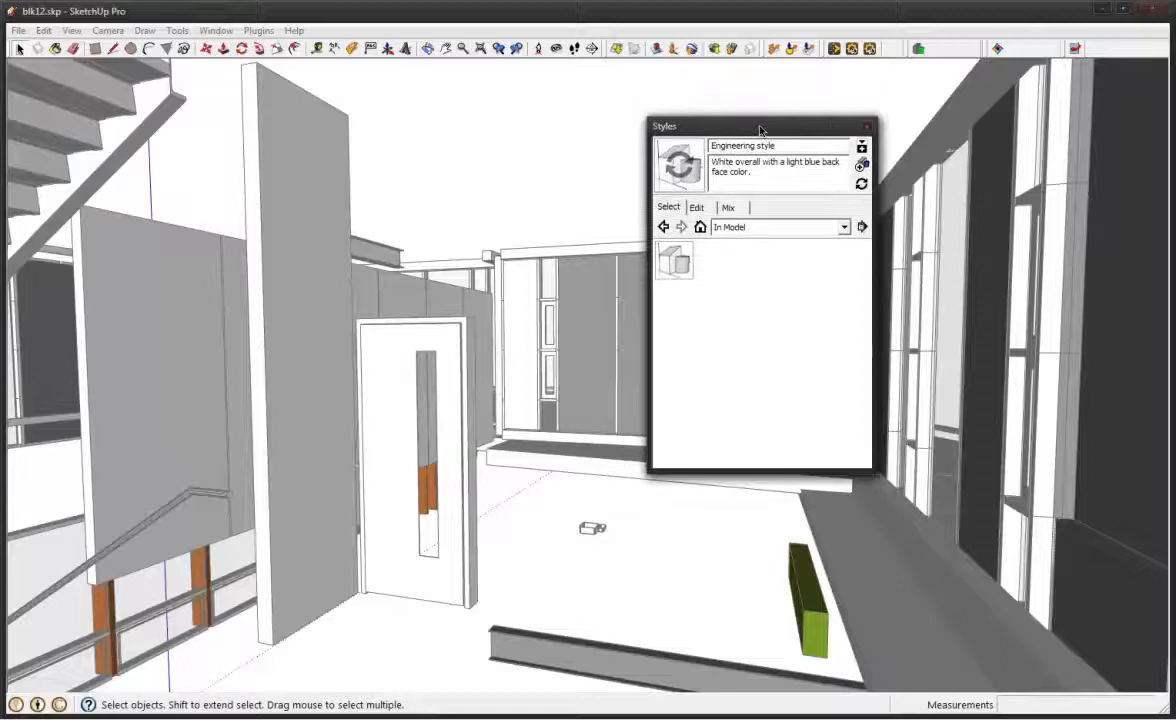
click(695, 208)
click(668, 207)
click(685, 170)
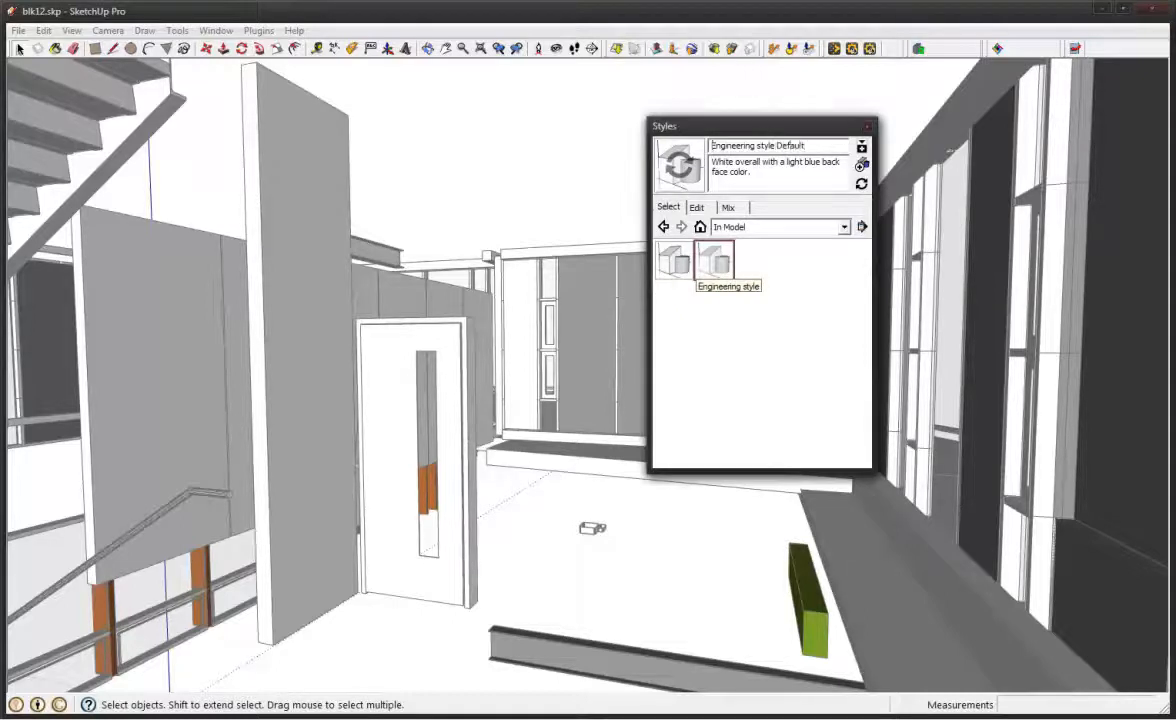
Compare the two in-model styles by applying them alternately from different viewpoints, finishing with the first style
click(673, 262)
click(711, 262)
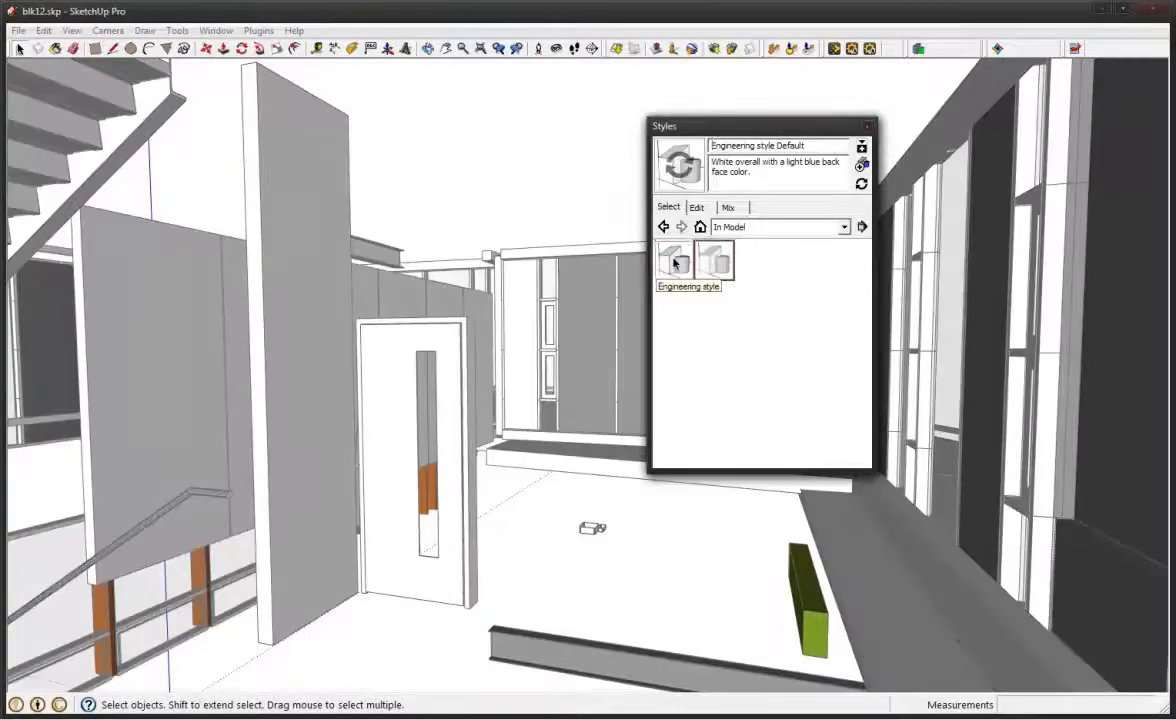
click(675, 262)
drag(727, 126, 901, 129)
click(884, 268)
click(850, 268)
click(886, 268)
click(848, 265)
middle_drag(612, 328, 1008, 348)
click(888, 266)
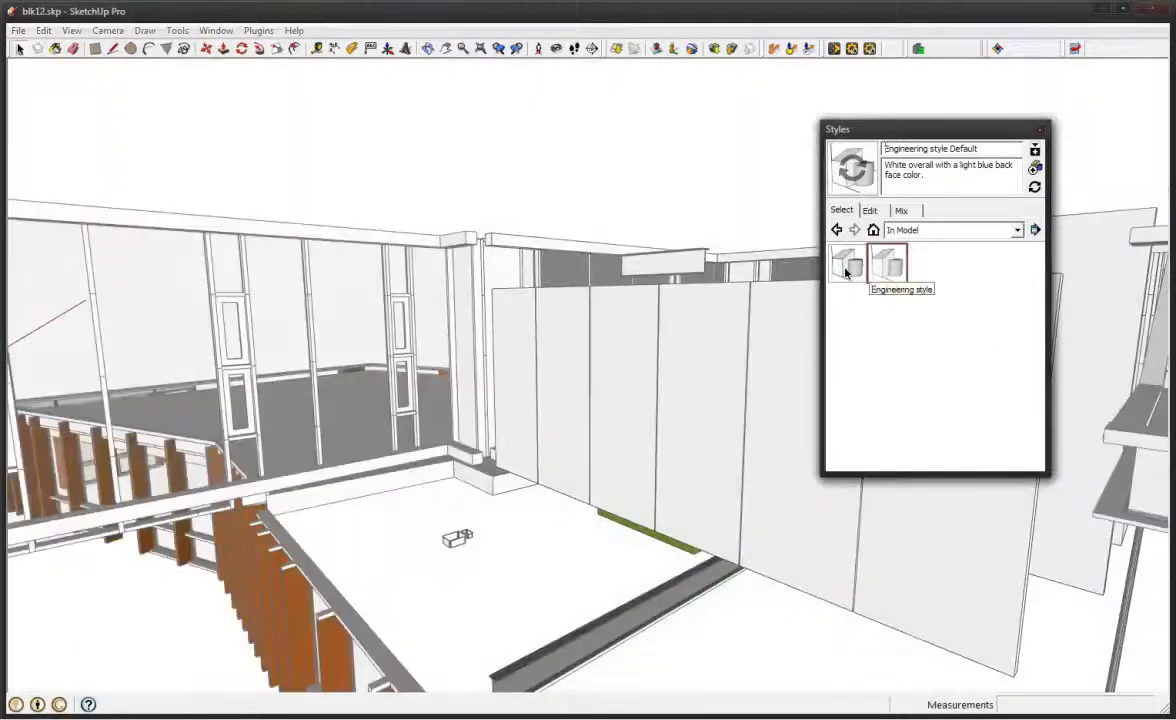
click(848, 265)
Show the scene tabs above the model and hide them again
click(216, 31)
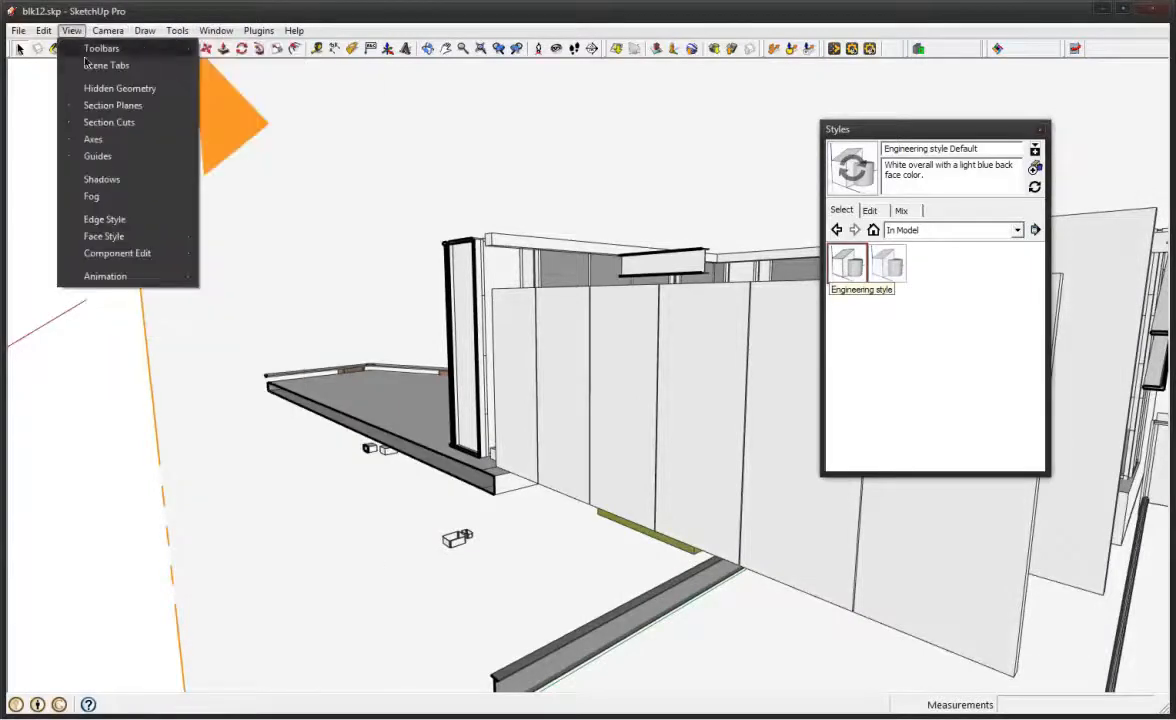
click(106, 66)
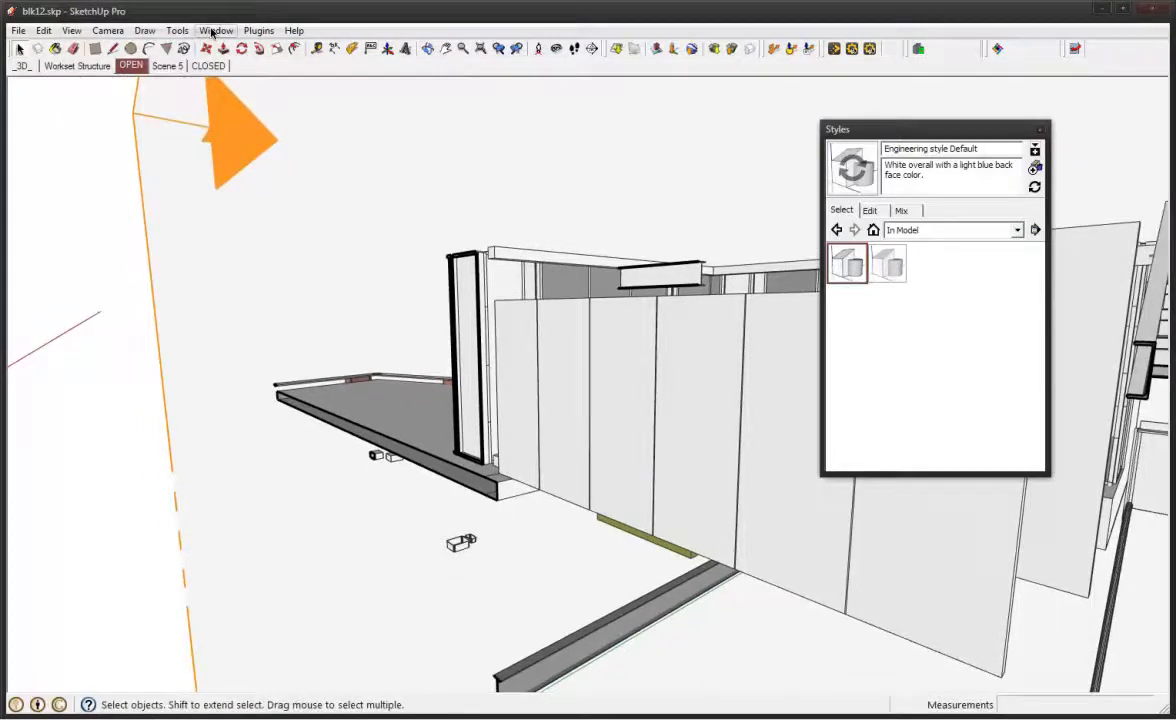
click(71, 31)
click(93, 66)
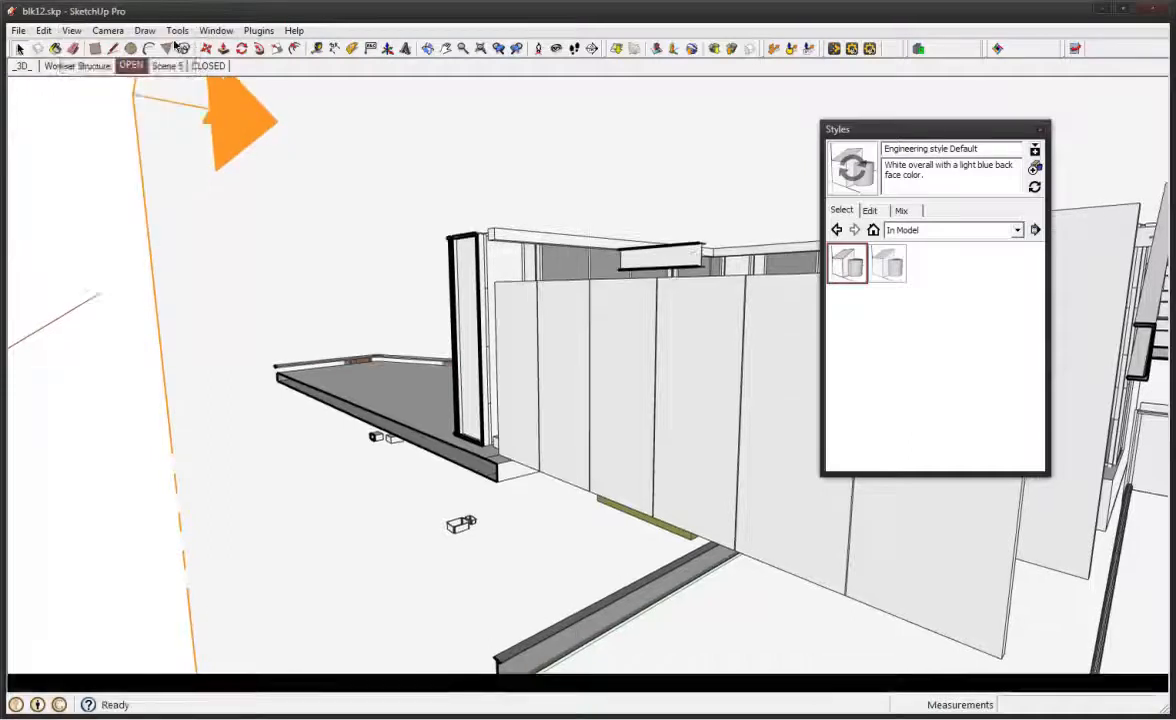
Open the Scenes manager and add a scene after OPEN that saves camera location plus style and fog, updating it with these properties
click(216, 31)
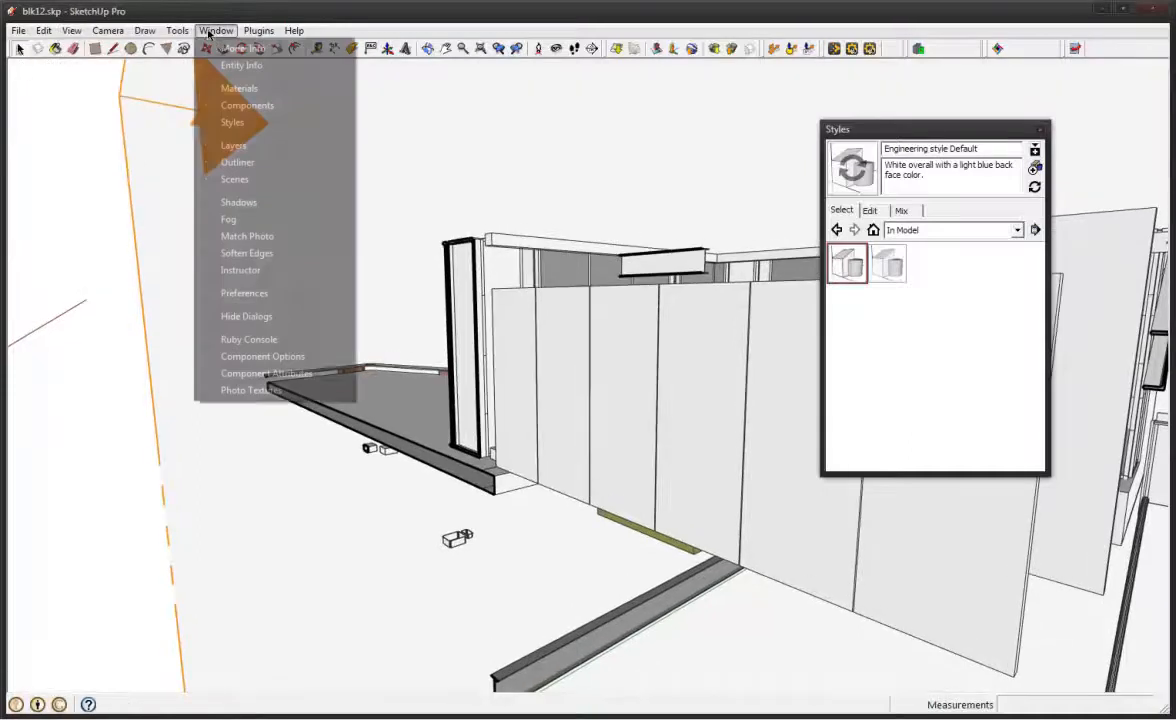
click(240, 179)
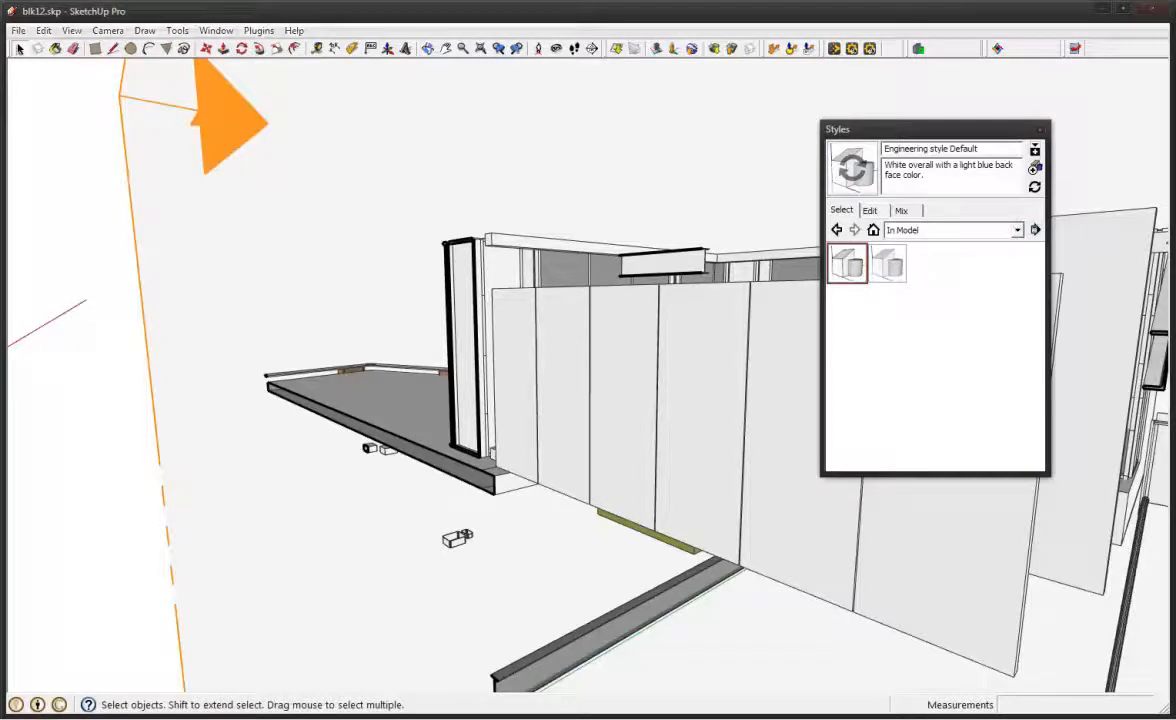
drag(711, 252, 680, 131)
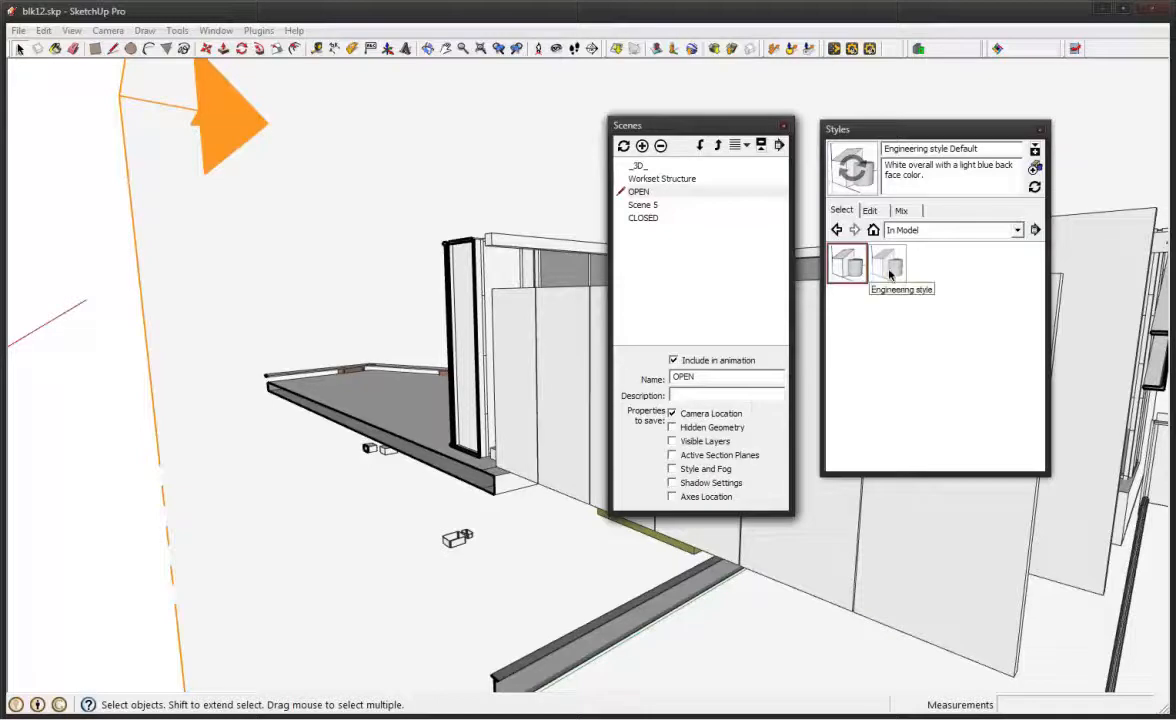
click(643, 147)
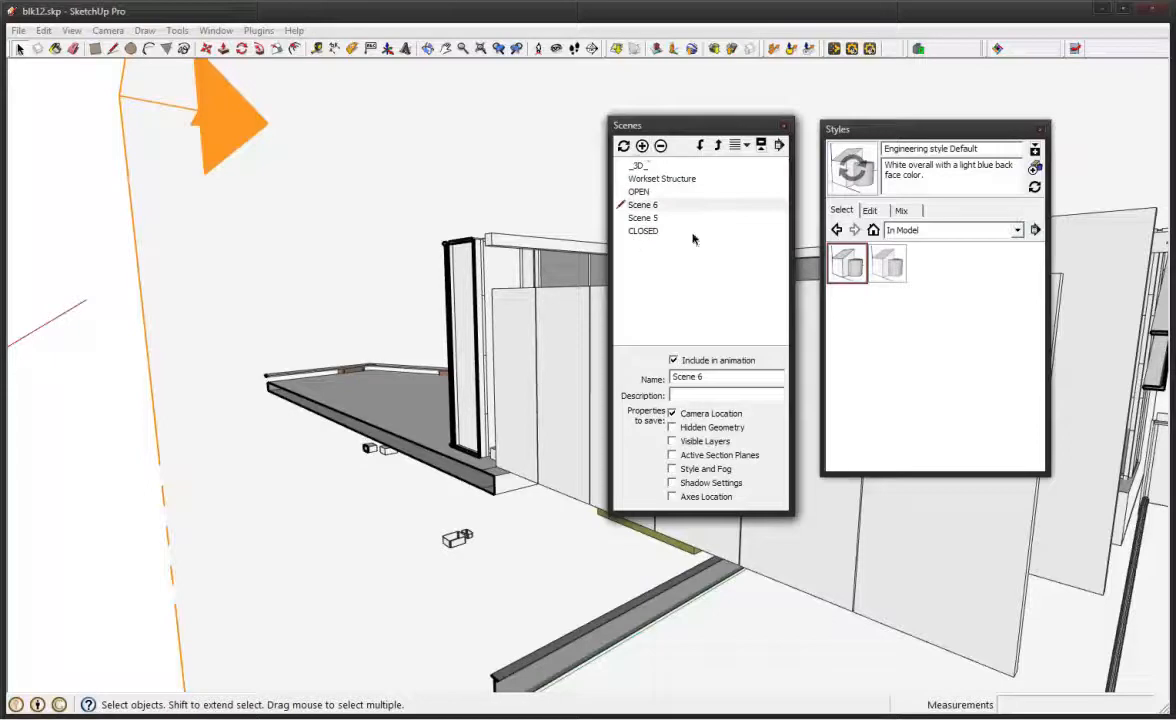
click(673, 483)
click(689, 469)
click(623, 146)
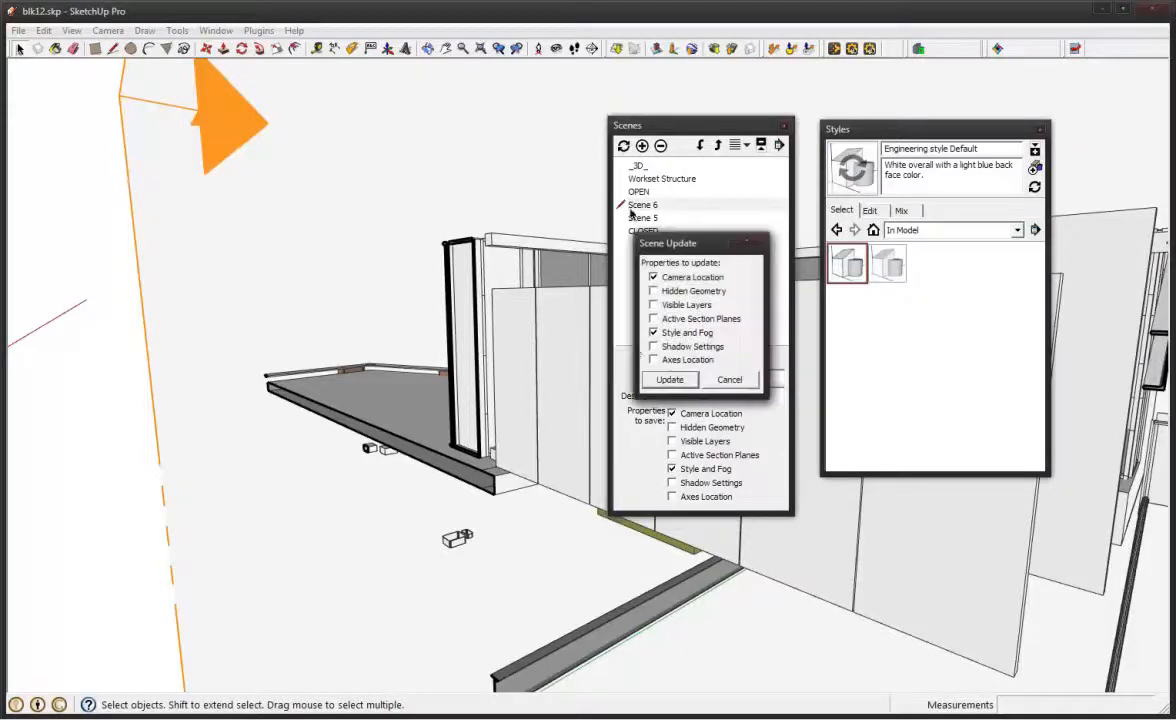
click(669, 379)
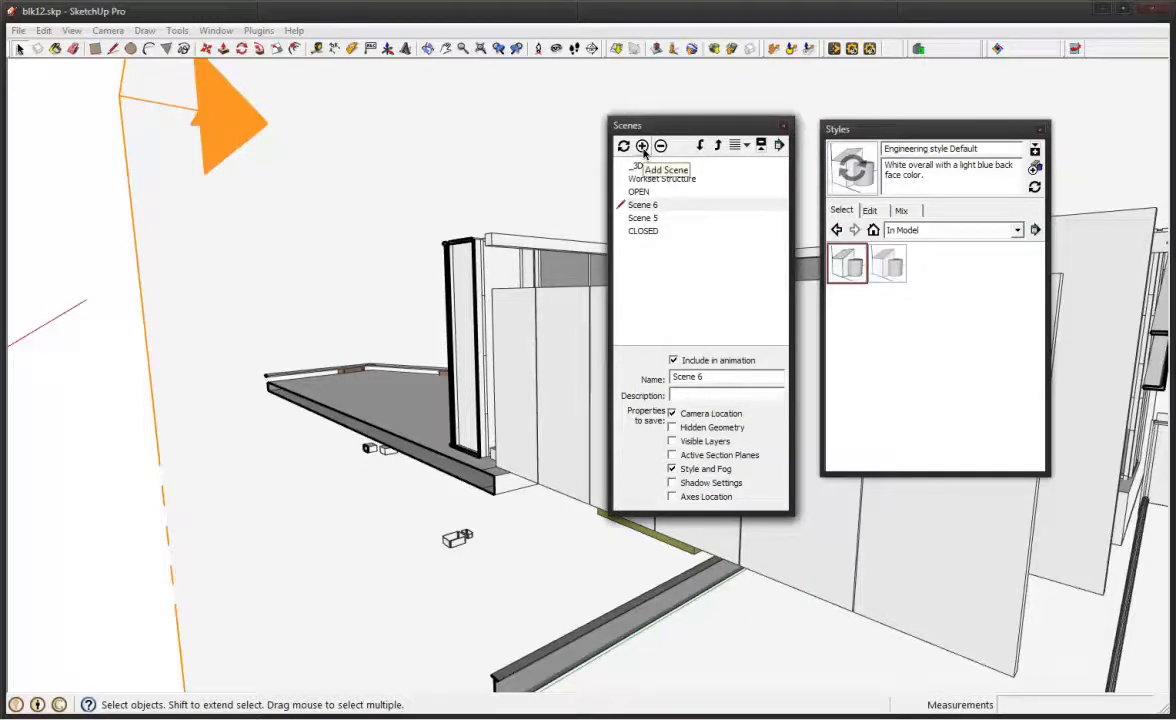
Save the second in-model style in another new scene and recall Scene 6 for comparison, closing the Scenes manager
click(891, 264)
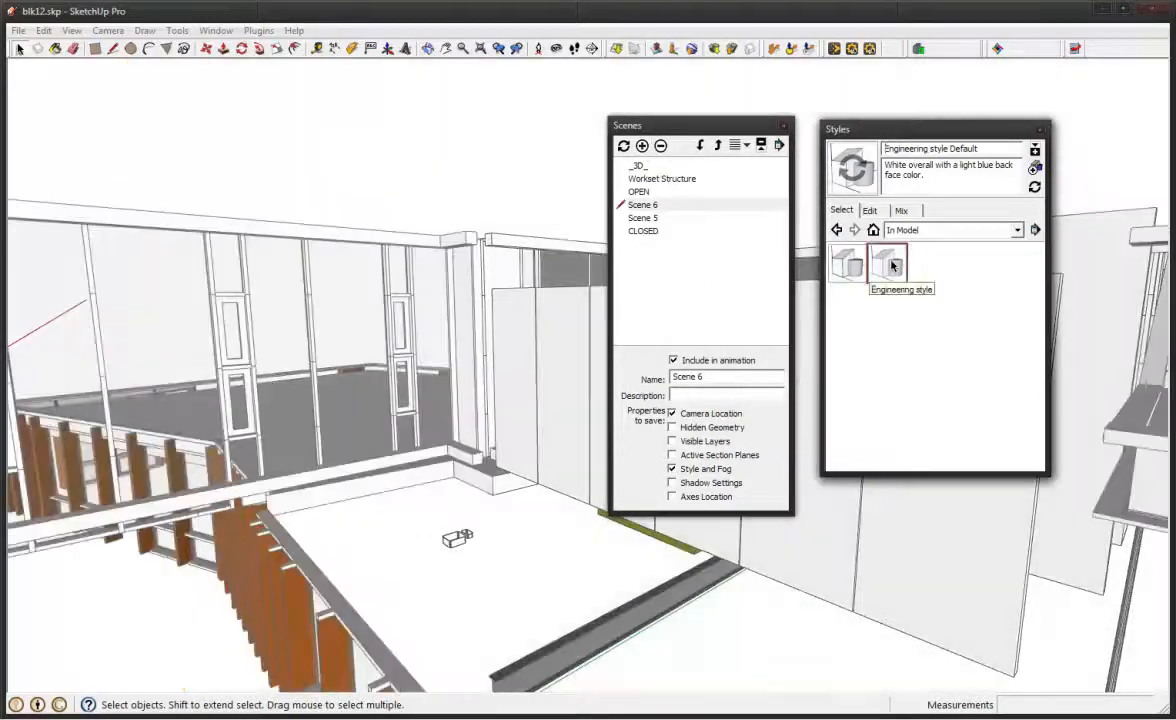
click(642, 146)
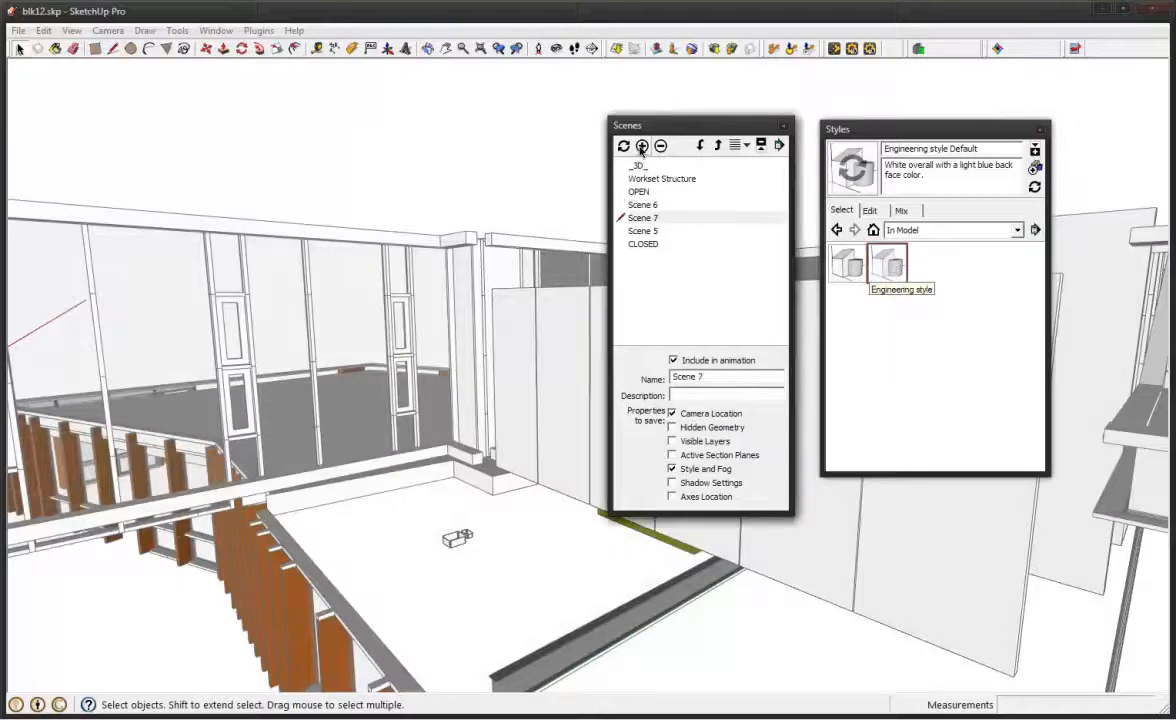
click(643, 206)
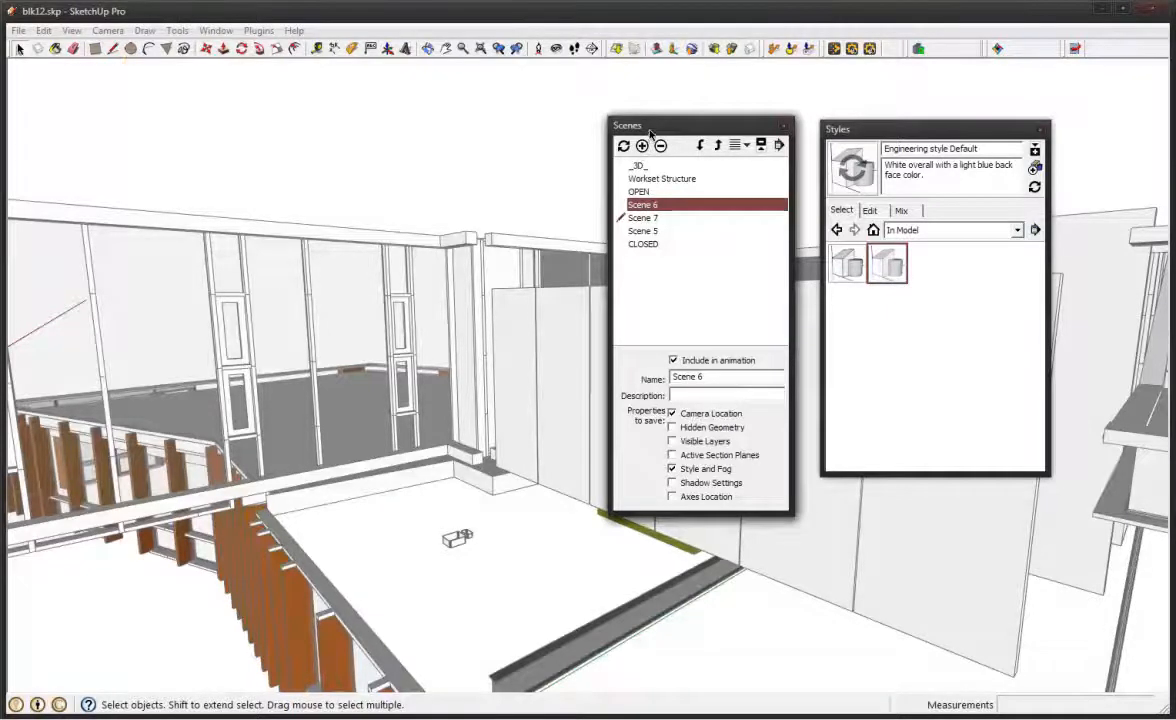
mouse_move(653, 130)
mouse_down()
mouse_move(700, 140)
mouse_move(658, 134)
mouse_up()
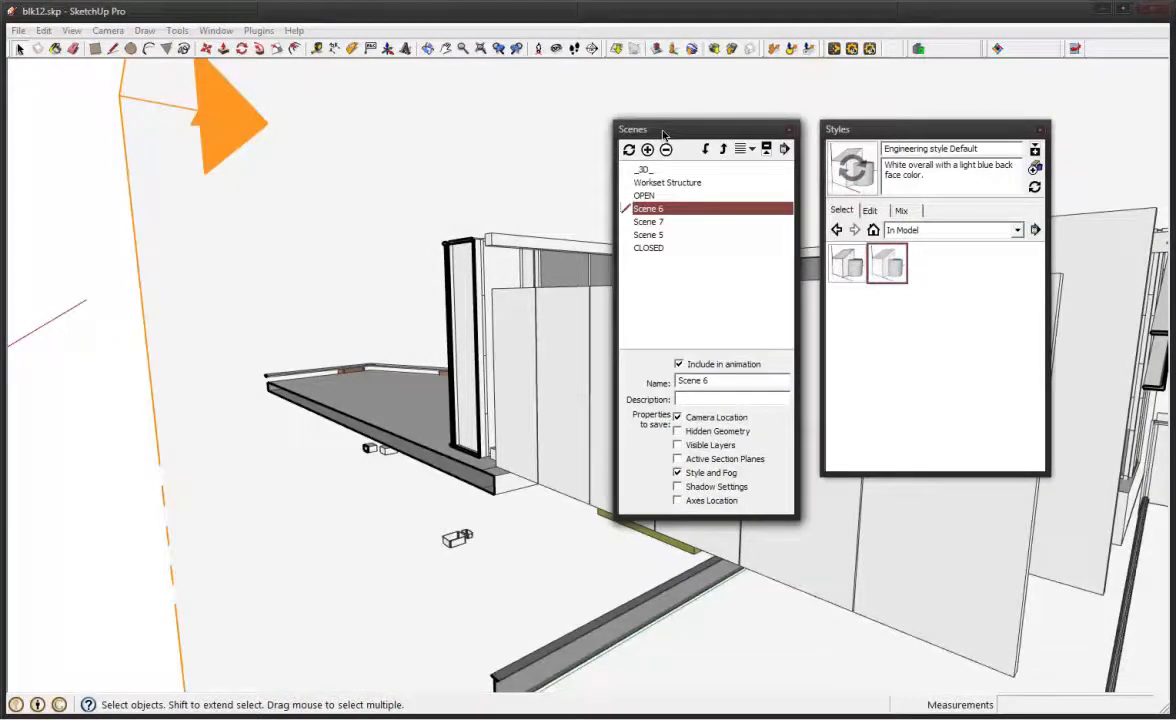
middle_drag(468, 334, 432, 340)
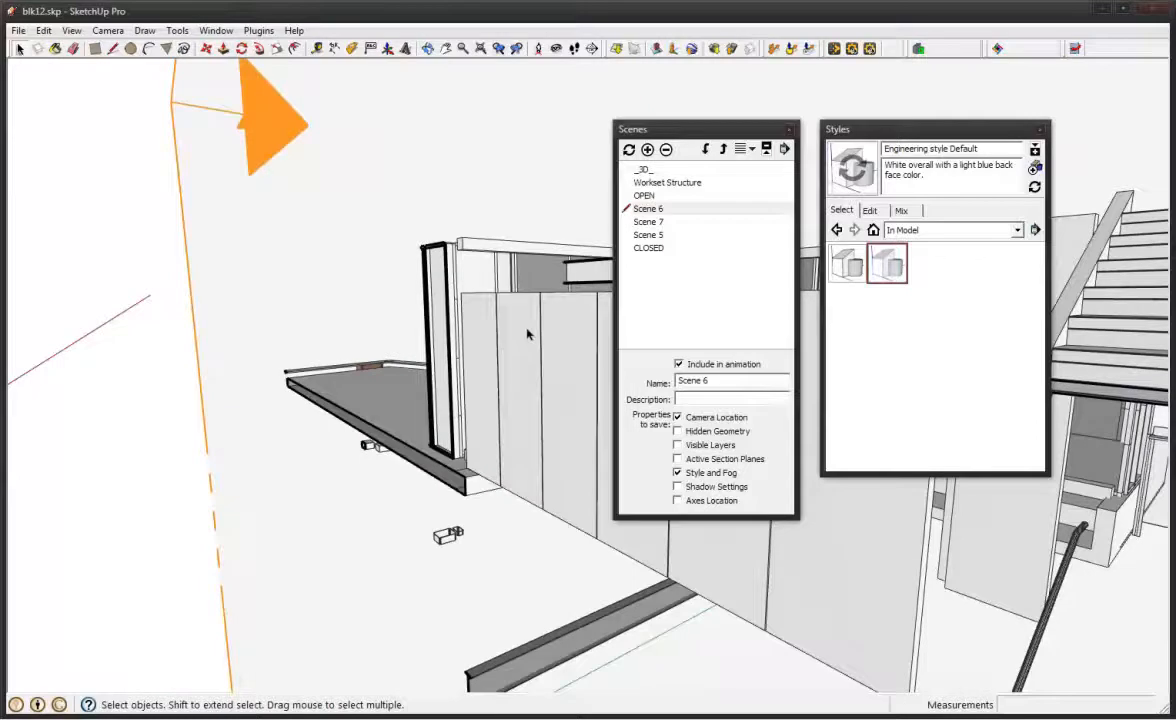
click(789, 129)
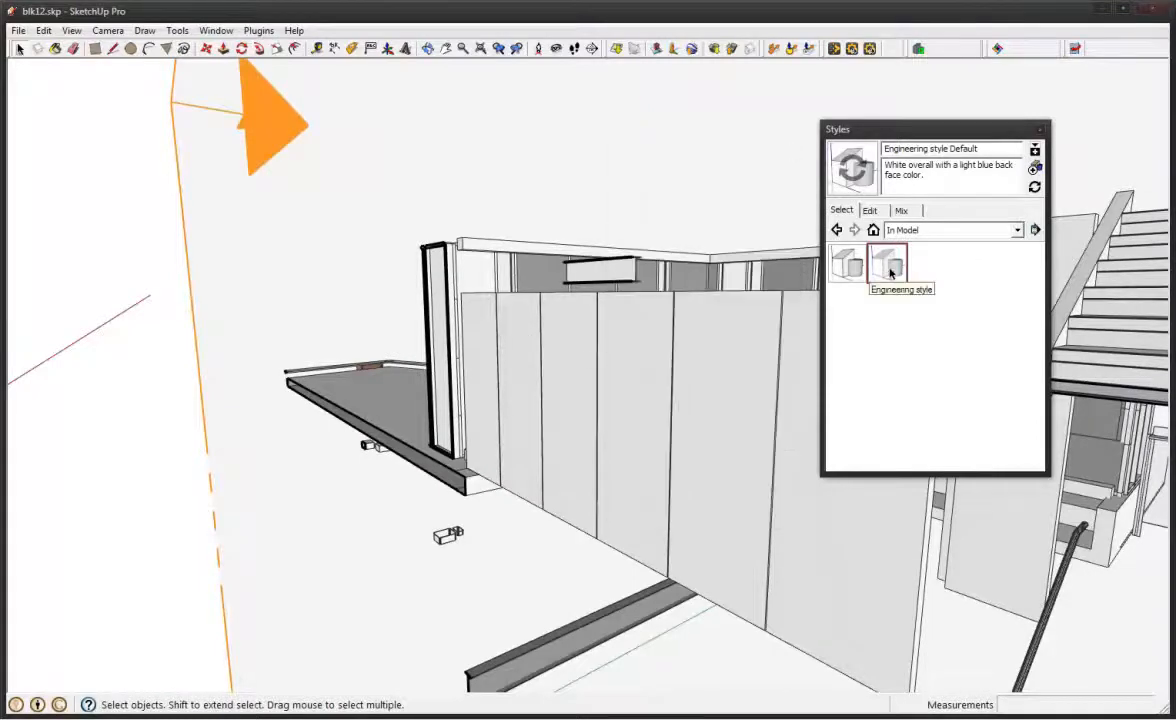
Apply the second in-model style and open its edge settings for editing
click(889, 268)
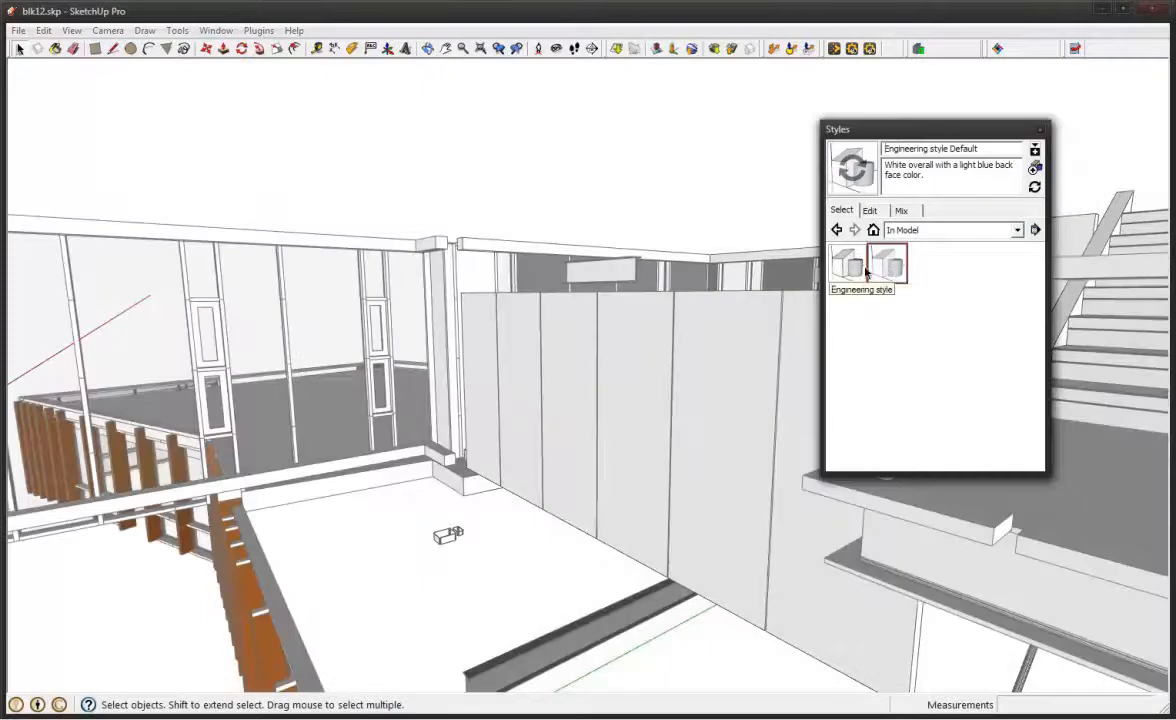
middle_drag(620, 395, 665, 430)
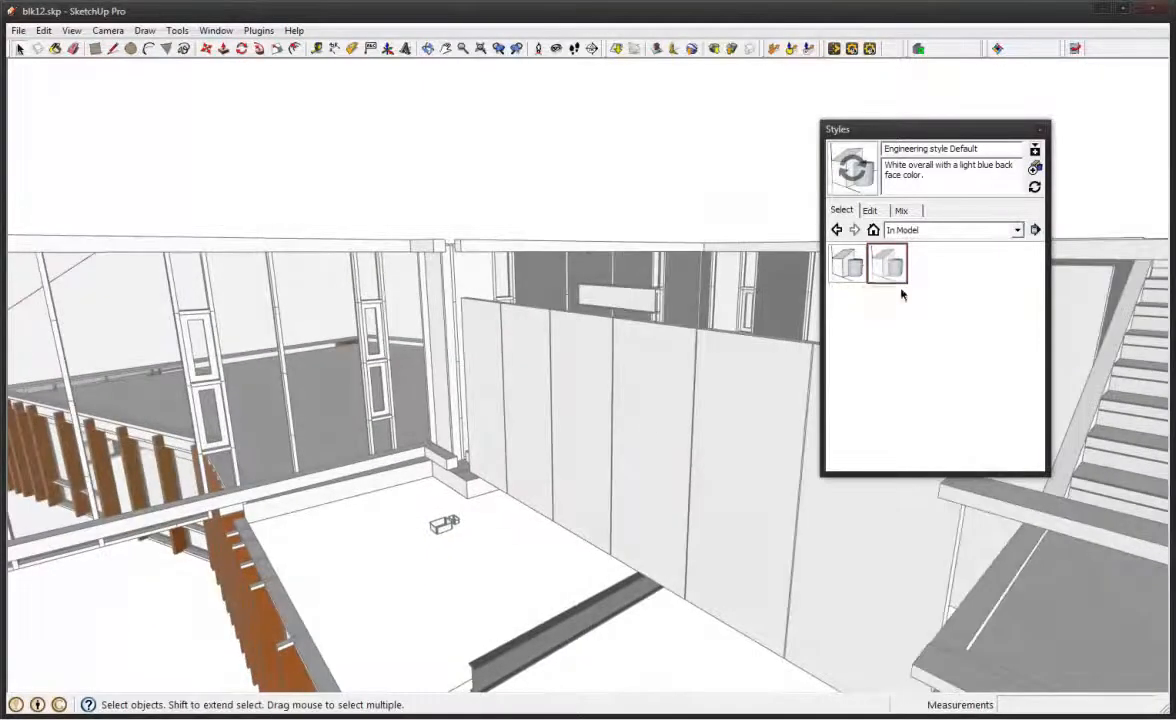
click(870, 211)
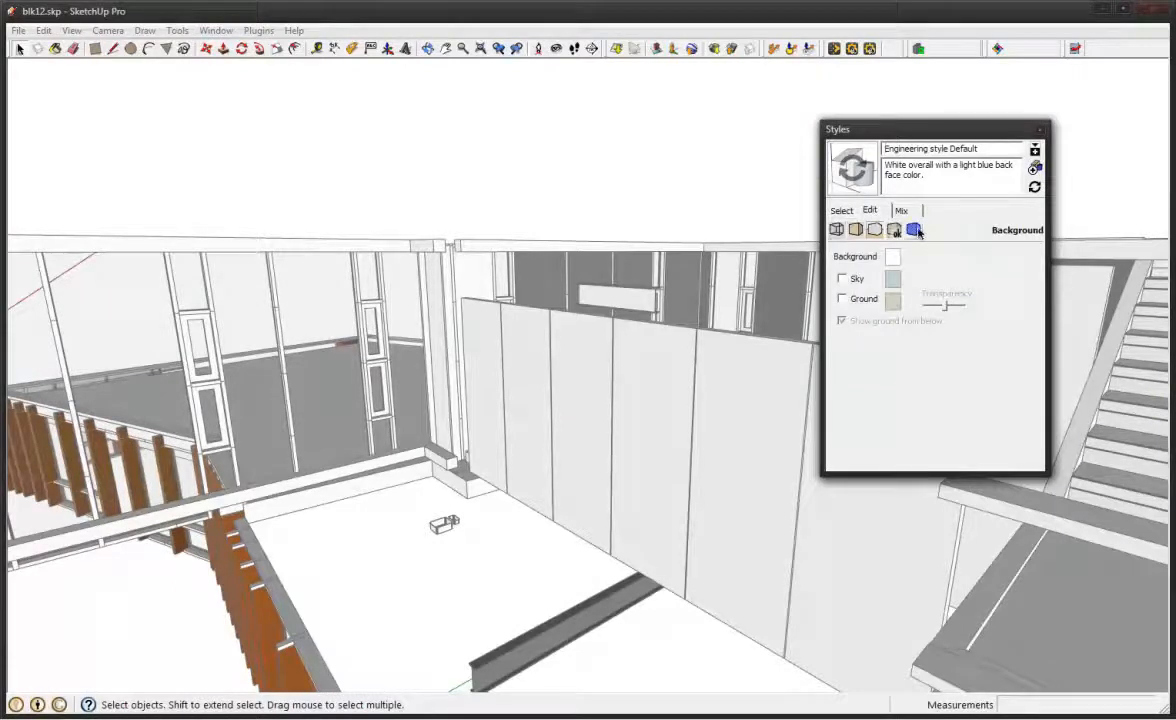
click(836, 229)
click(855, 229)
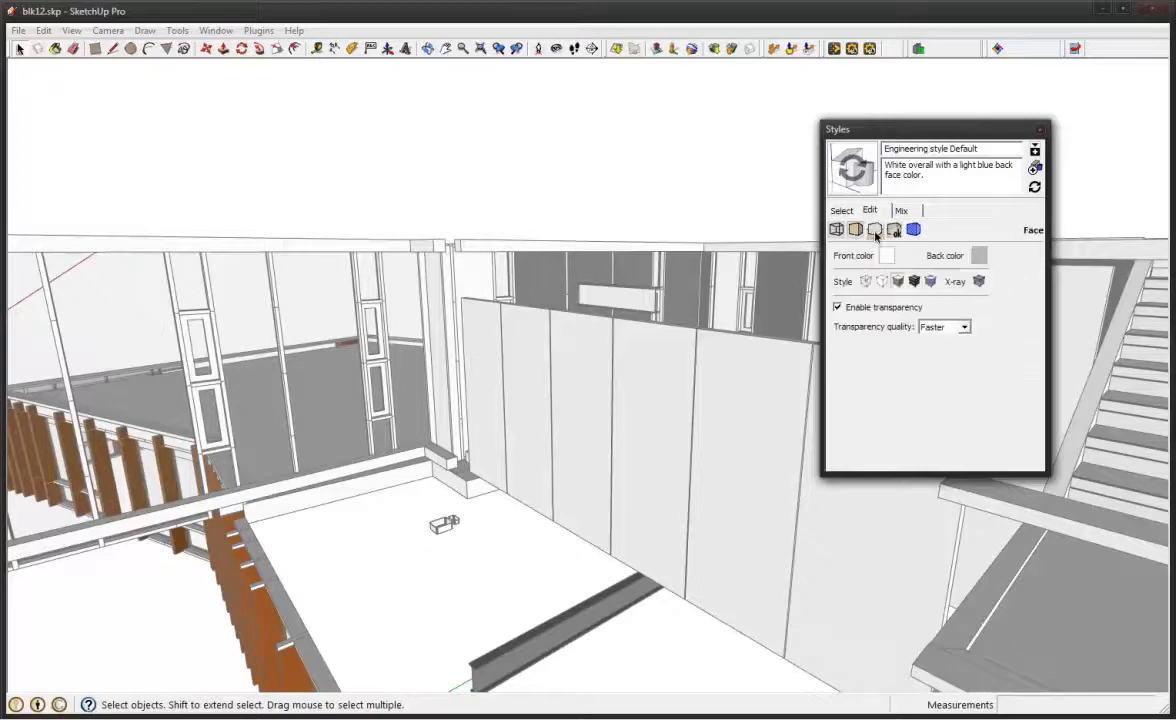
click(838, 229)
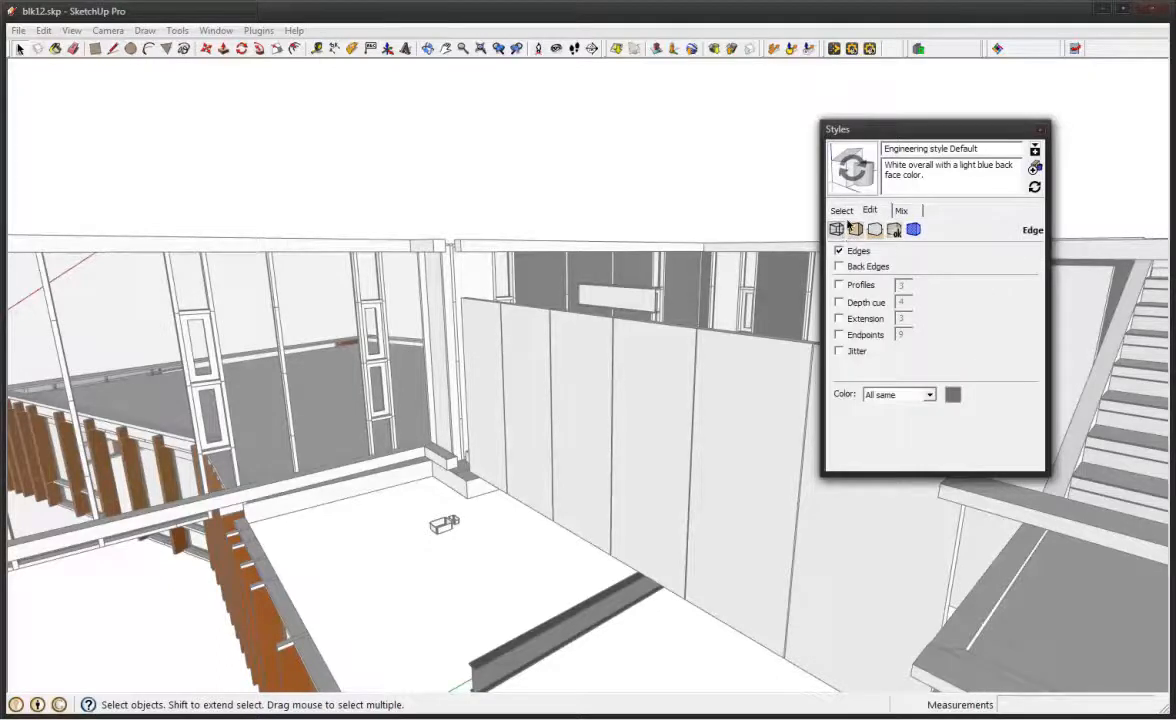
Try the style with edges hidden and with profiles only, restoring edges and keeping the edge color mode at All same
click(839, 251)
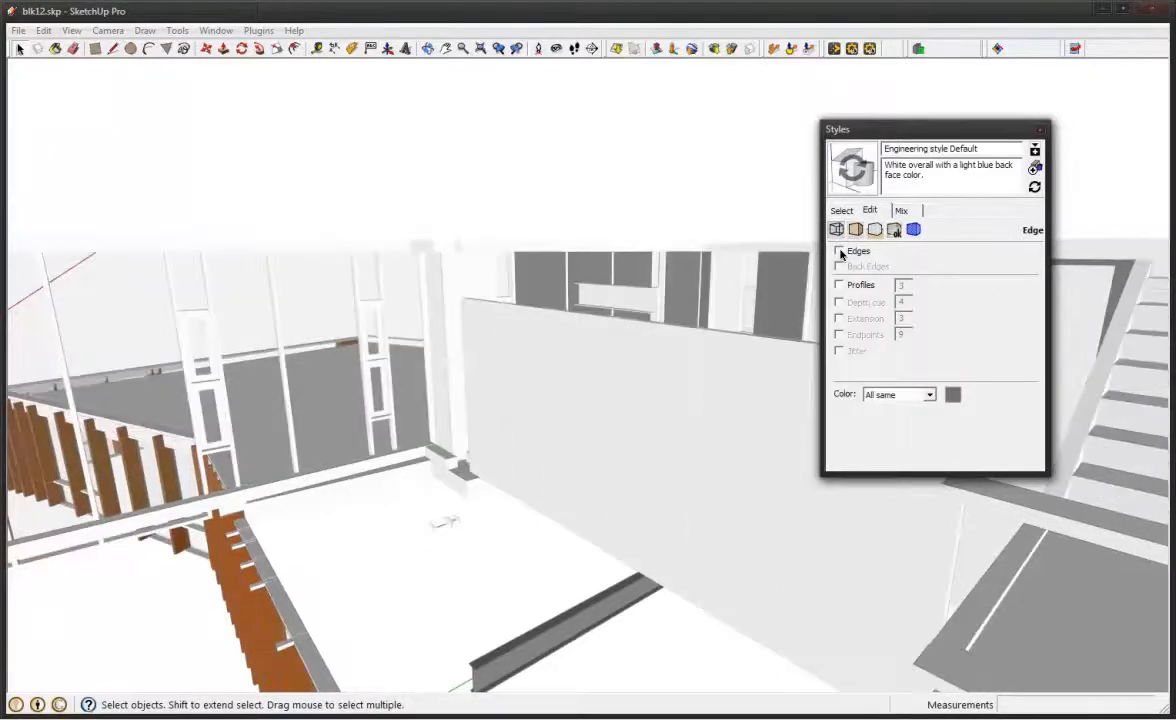
middle_drag(609, 383, 206, 328)
click(850, 288)
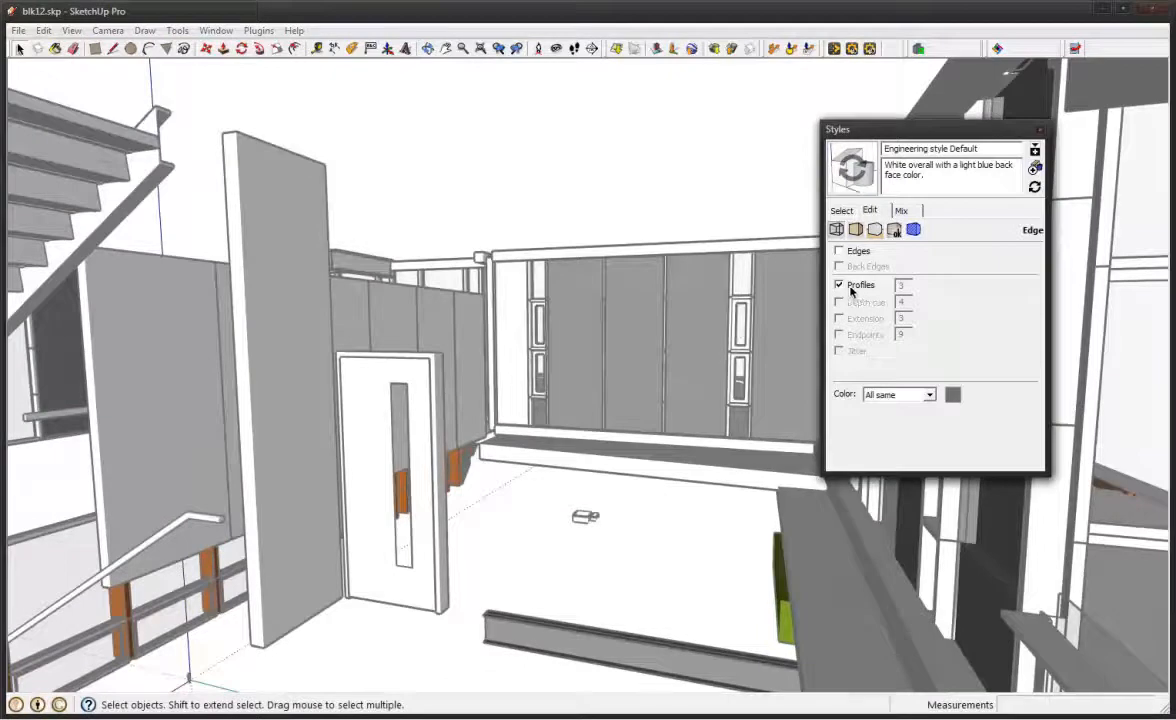
click(852, 288)
click(930, 395)
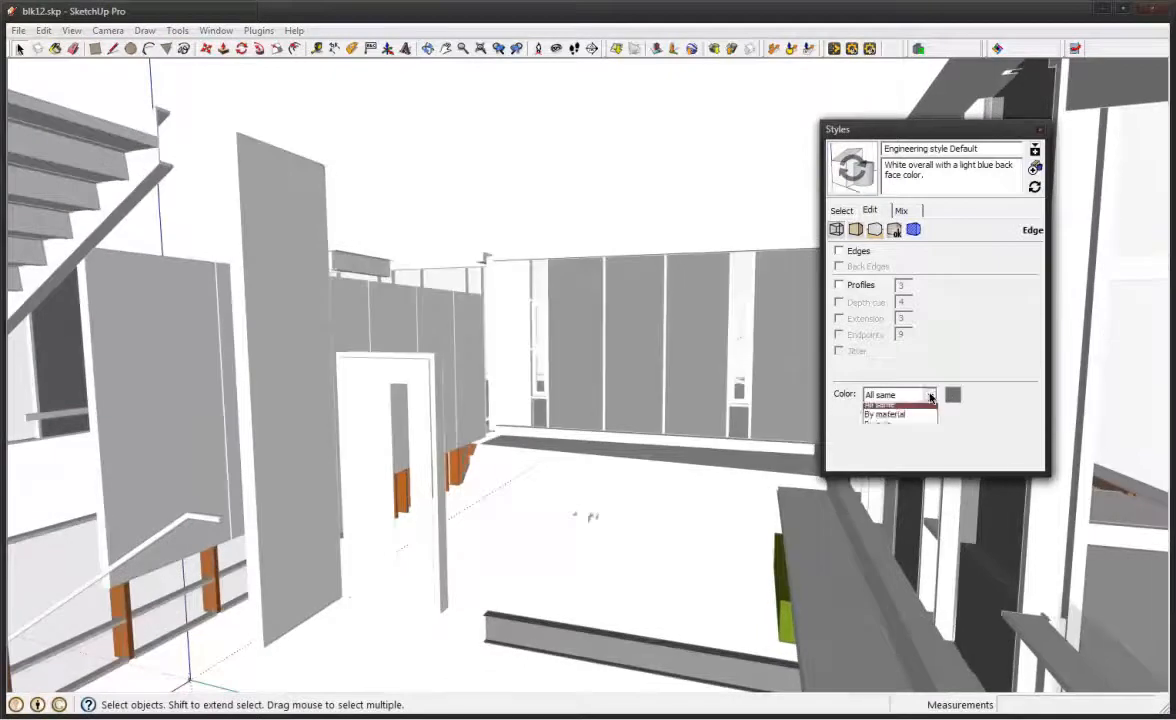
click(927, 397)
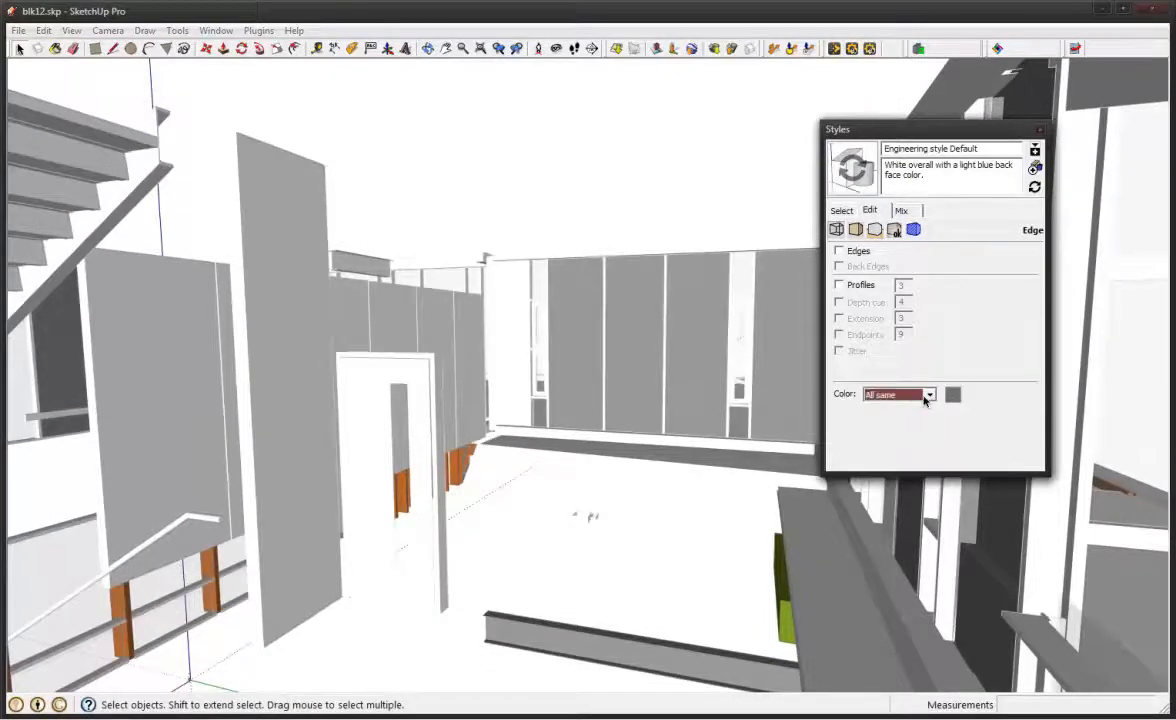
click(850, 251)
Set the style's edge color to black
click(953, 395)
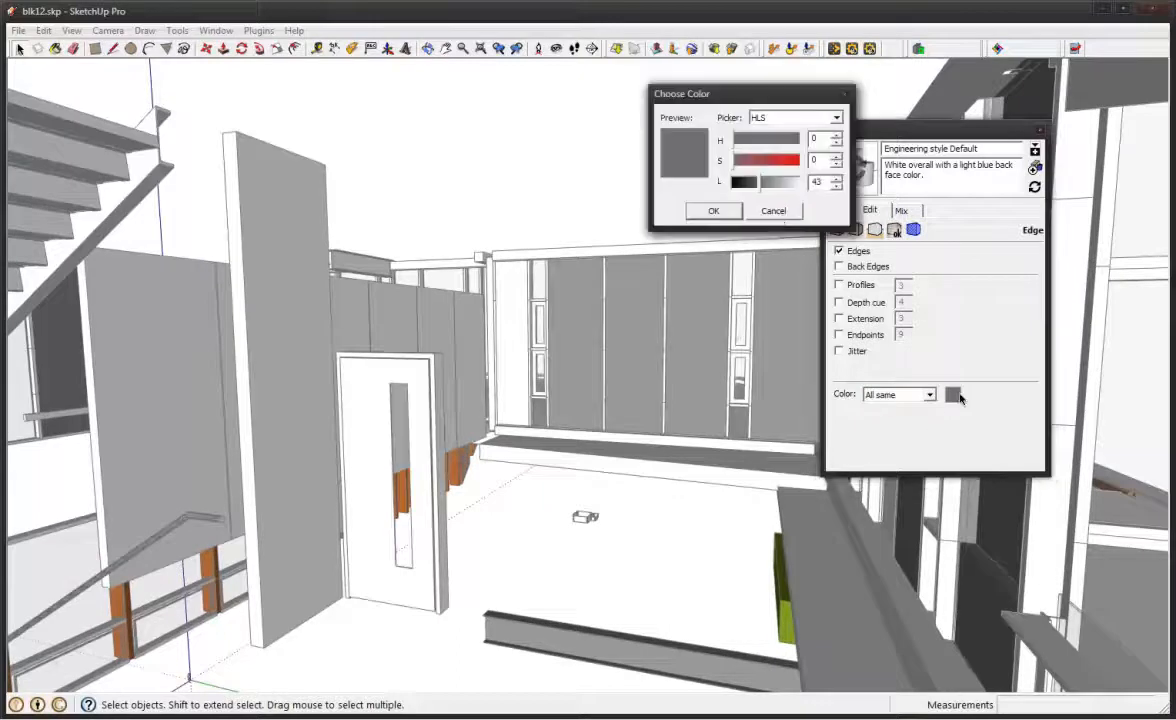
drag(760, 185, 723, 186)
click(722, 214)
middle_drag(612, 341, 585, 345)
Change the style's edge color to bright blue with hue 191, saturation 100 and lightness 47
click(953, 395)
drag(742, 185, 765, 186)
click(768, 140)
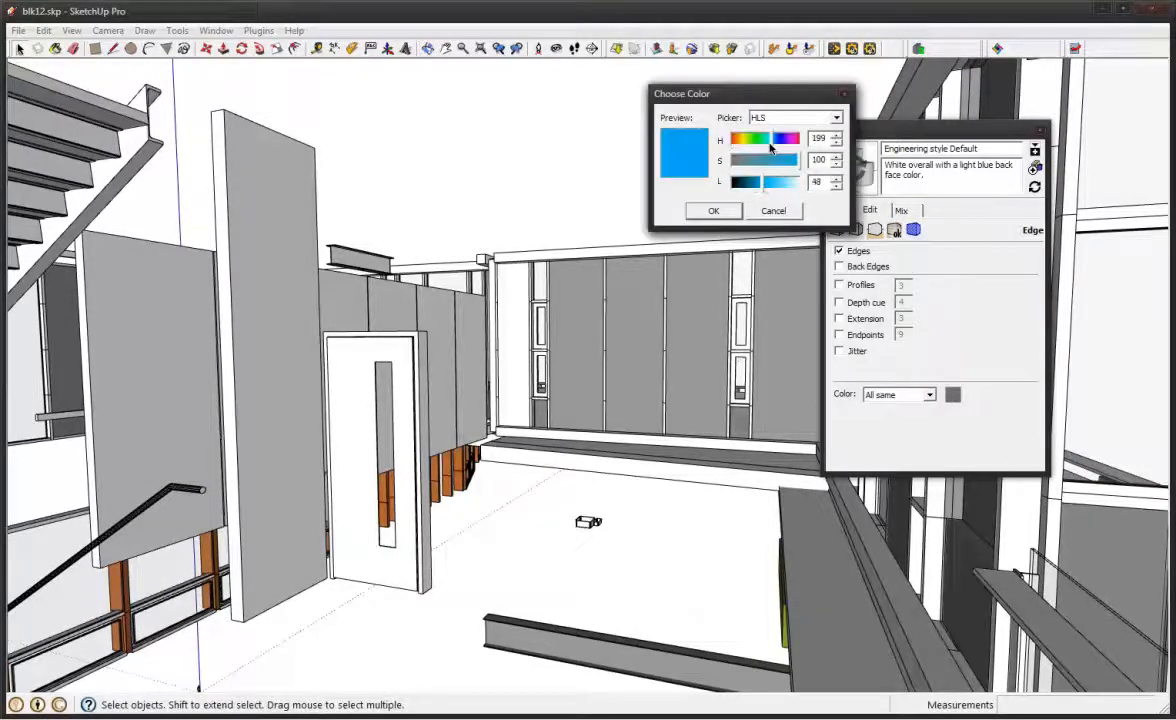
click(714, 211)
middle_drag(711, 234, 838, 366)
Raise the edge color's lightness to the maximum so the model's edges are drawn in white
click(952, 394)
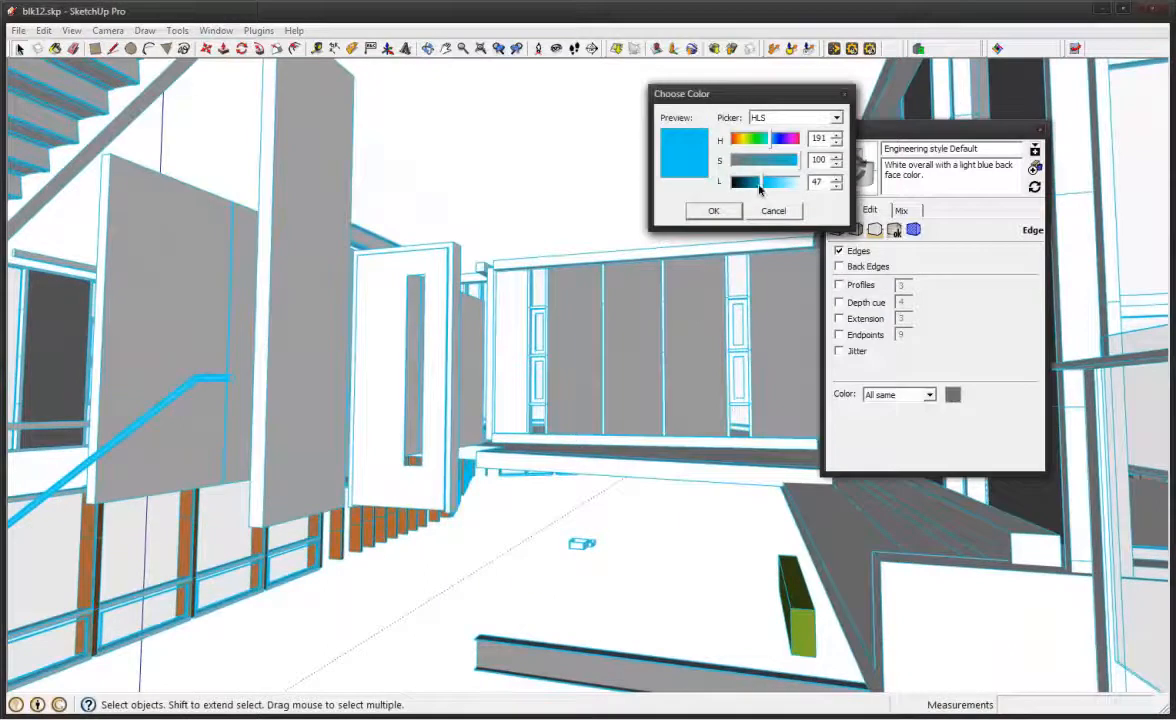
drag(762, 181, 800, 181)
click(714, 213)
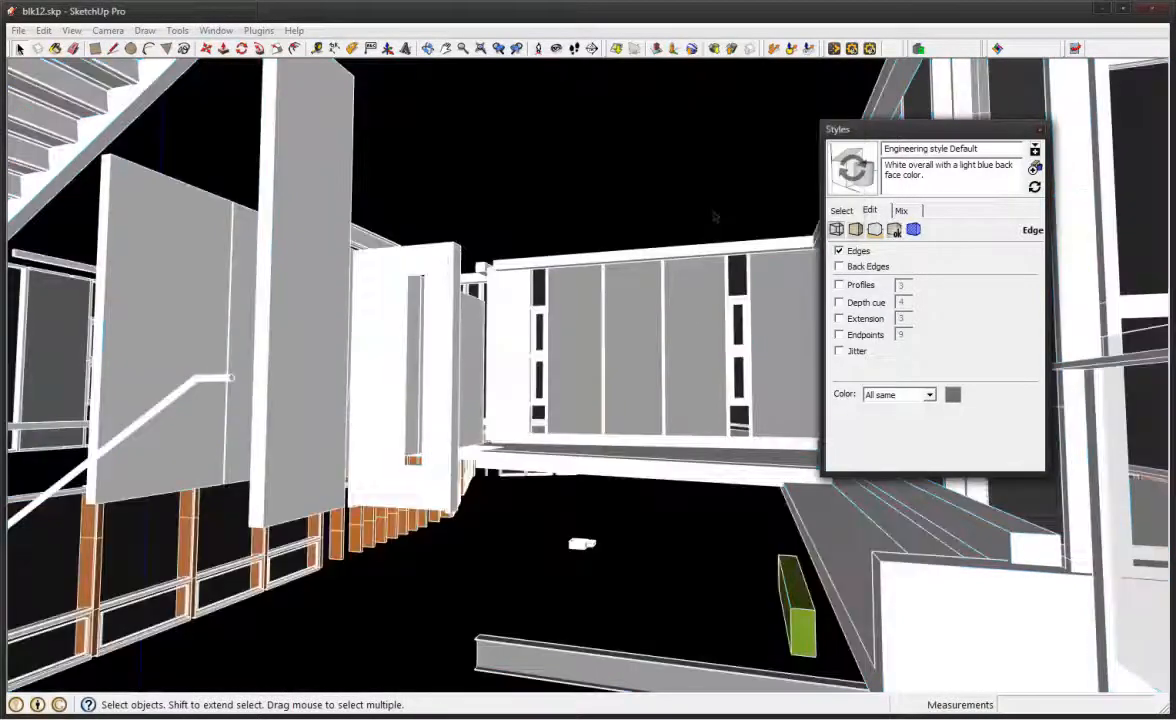
middle_drag(651, 293, 667, 430)
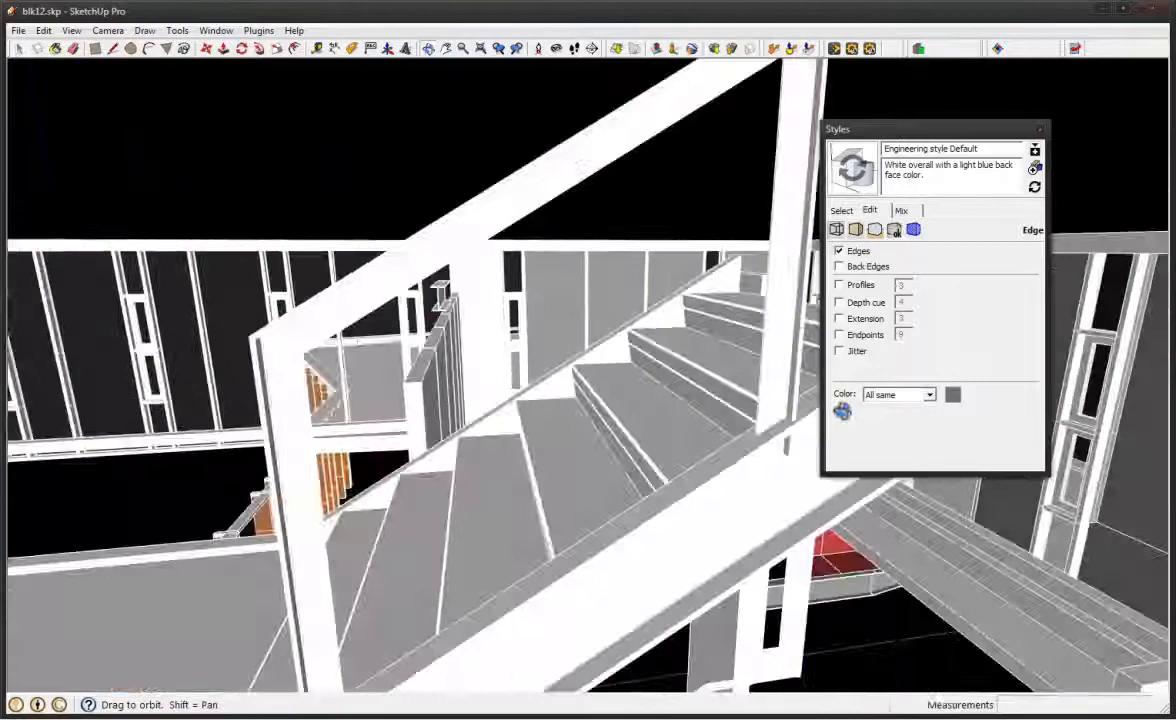
middle_drag(842, 410, 897, 415)
scroll(395, 393, down, 10)
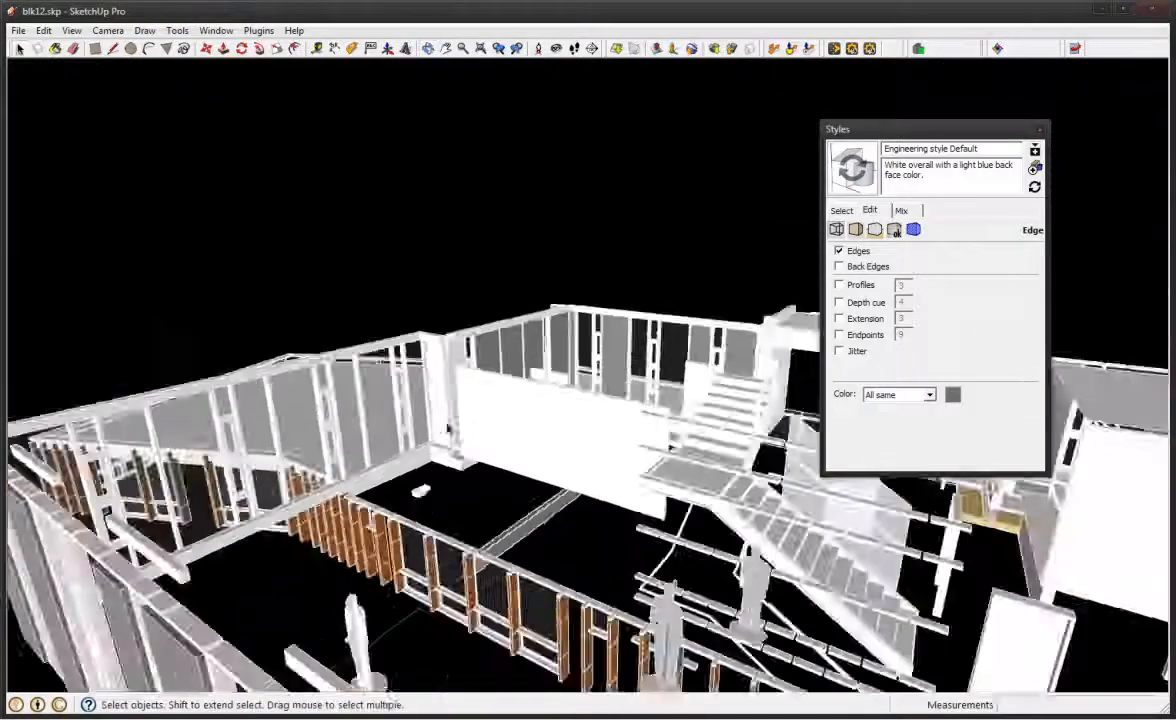
scroll(360, 395, up, 10)
scroll(360, 390, up, 6)
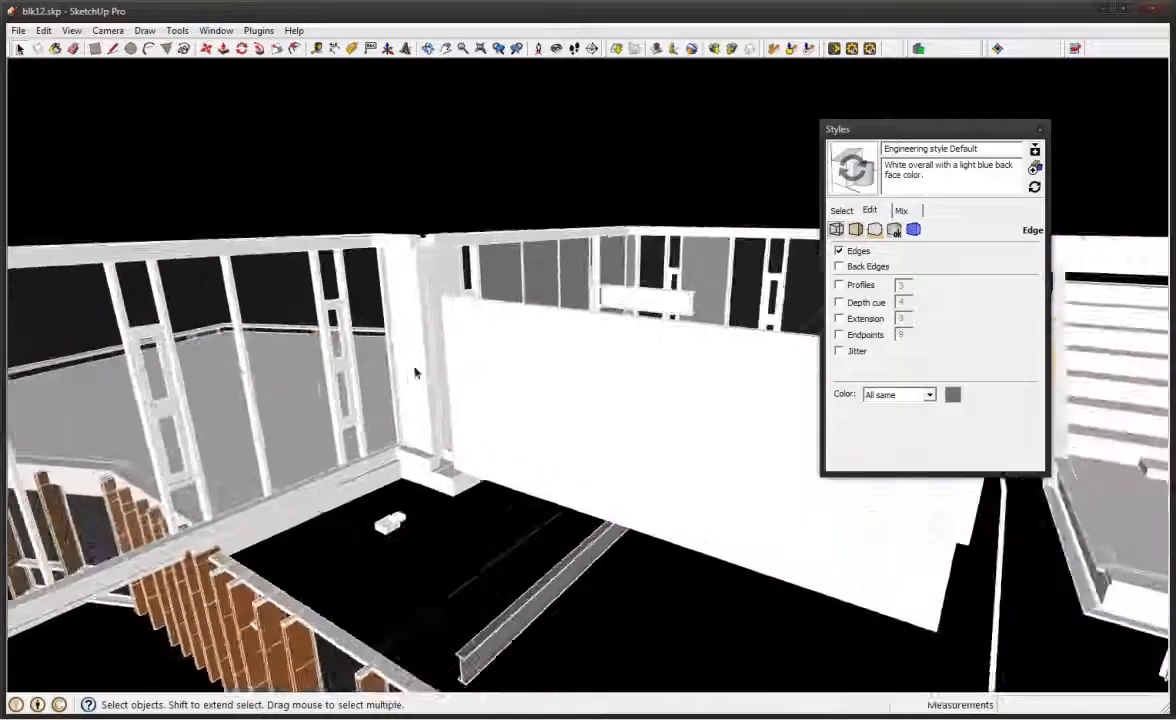
Try displaying back edges and the depth cue on the model, turning both options off again
middle_drag(394, 367, 601, 433)
click(839, 266)
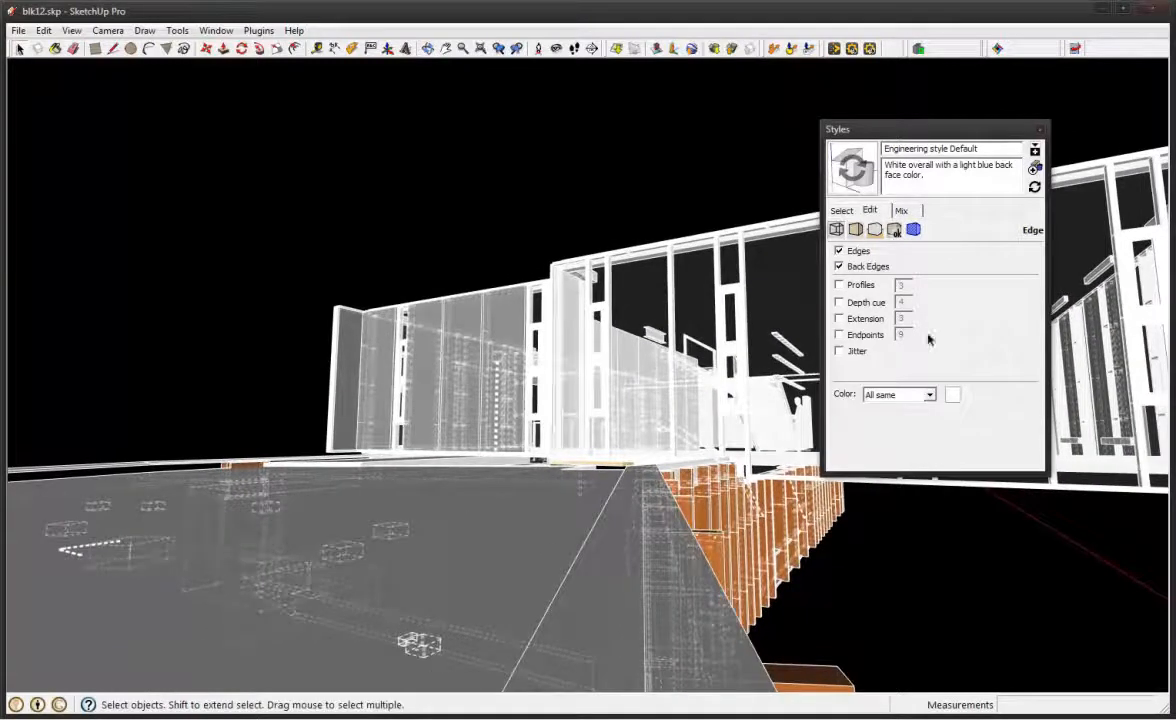
click(839, 266)
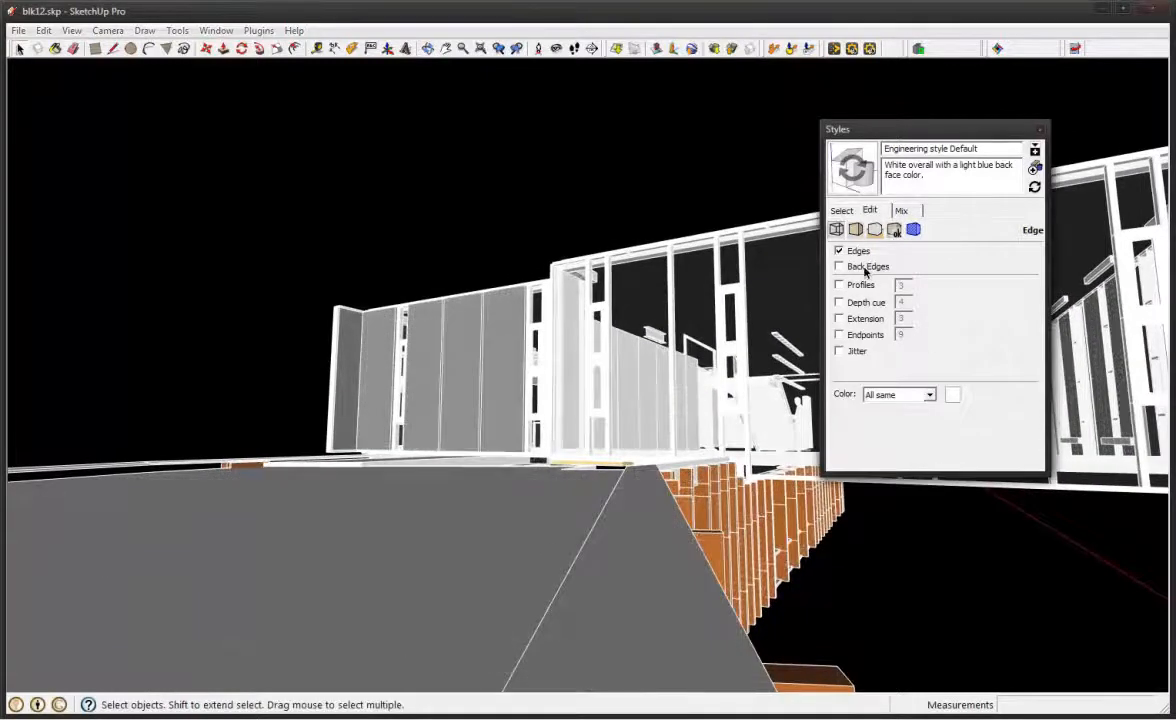
click(866, 267)
middle_drag(537, 489, 525, 517)
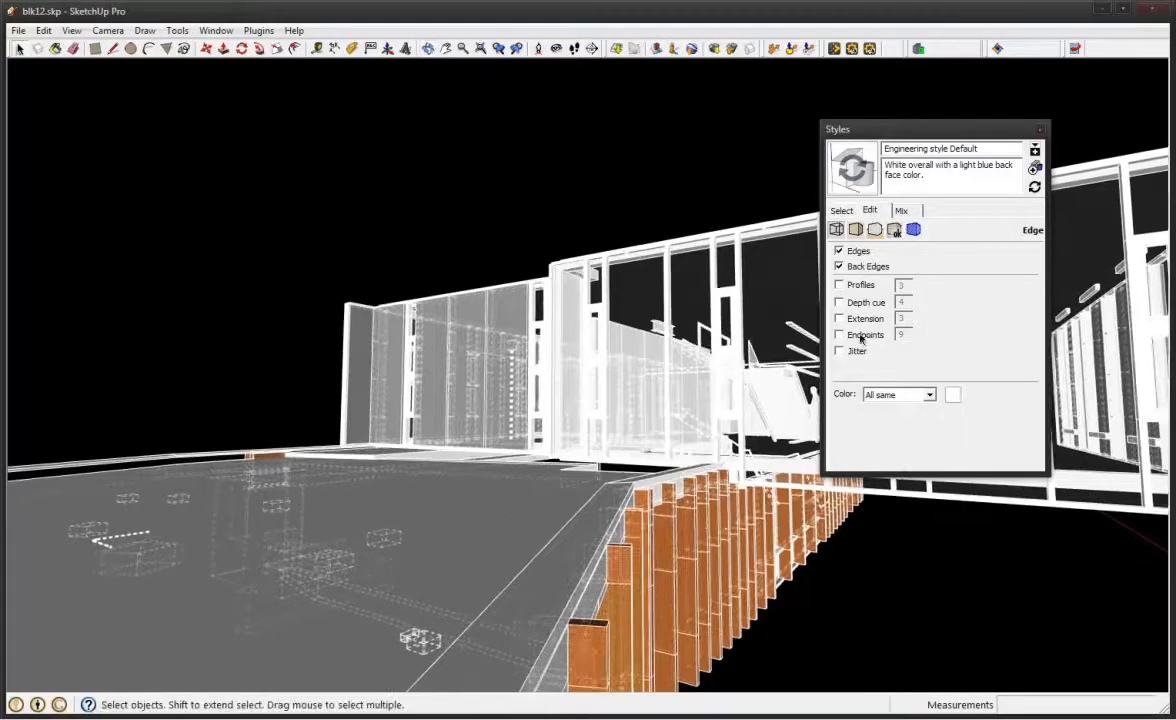
click(849, 304)
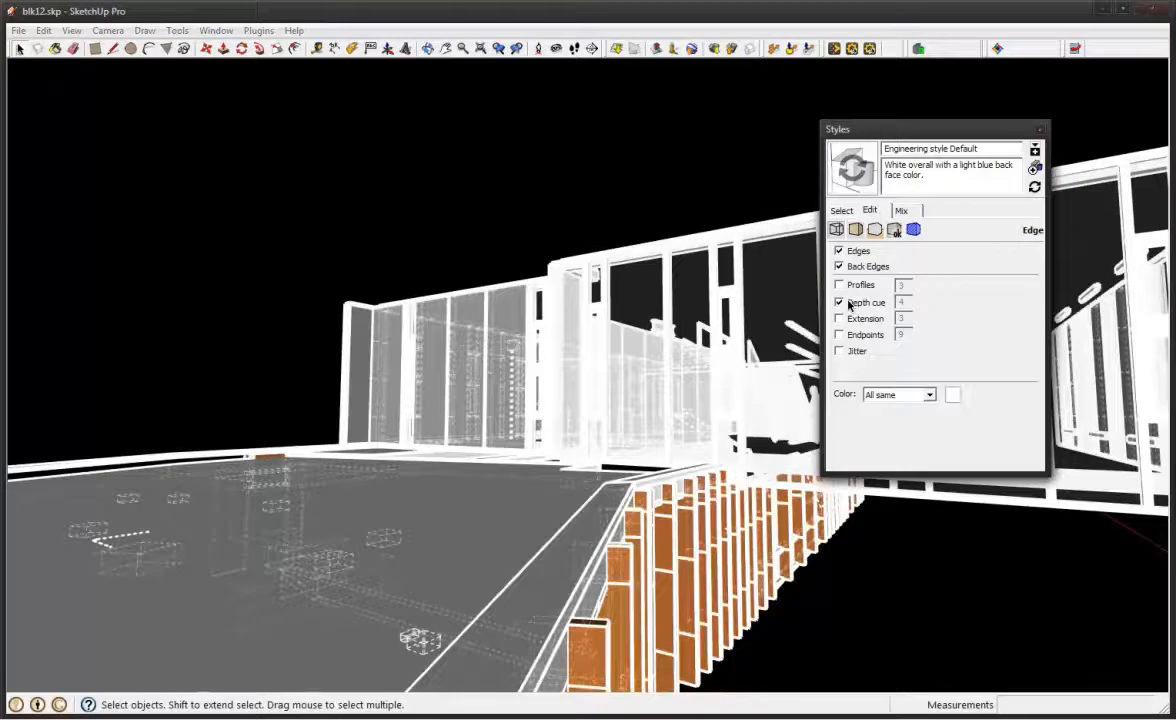
click(839, 266)
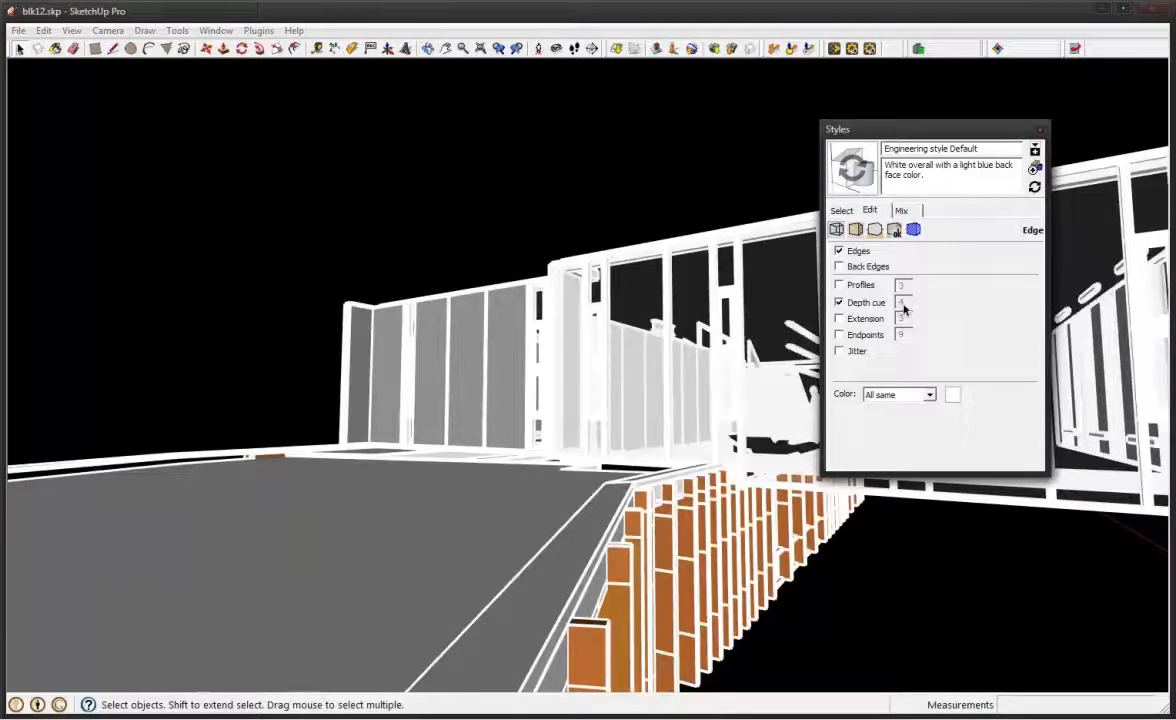
click(838, 303)
Try displaying profiles on the model's edges in place of the depth cue, turning both options off again
click(840, 285)
click(855, 229)
click(836, 229)
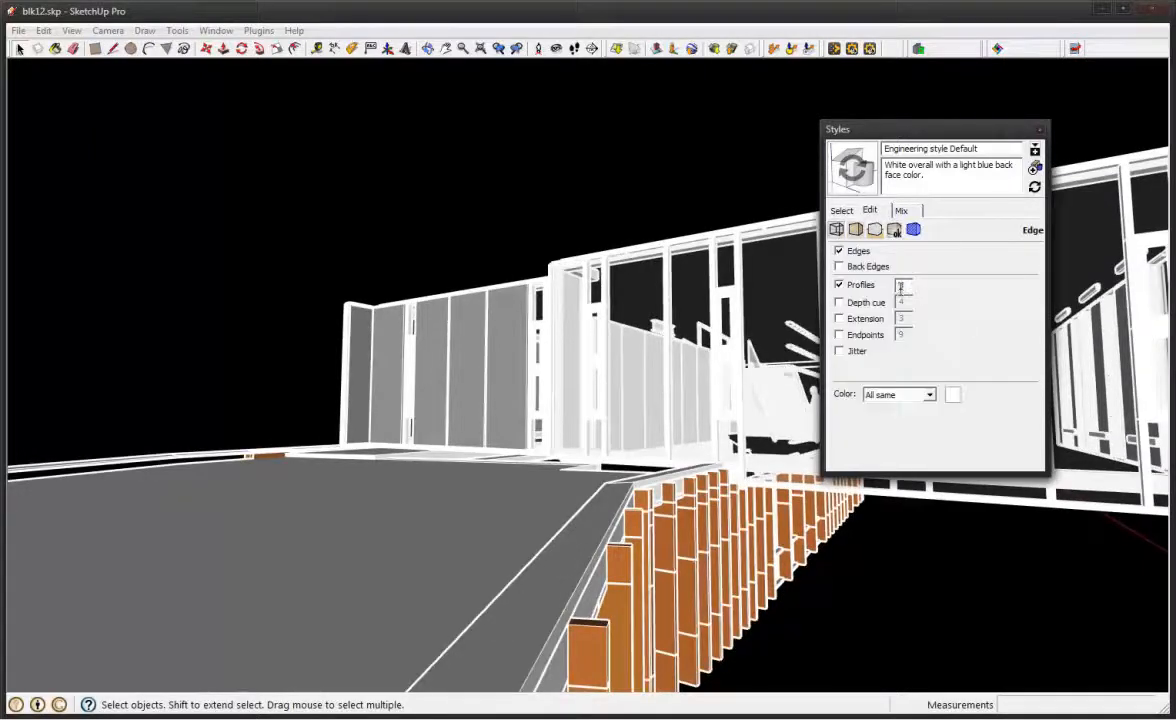
click(839, 286)
click(838, 303)
Try displaying edge endpoints with a value of 30 on the model, turning the option off again
click(855, 229)
click(836, 229)
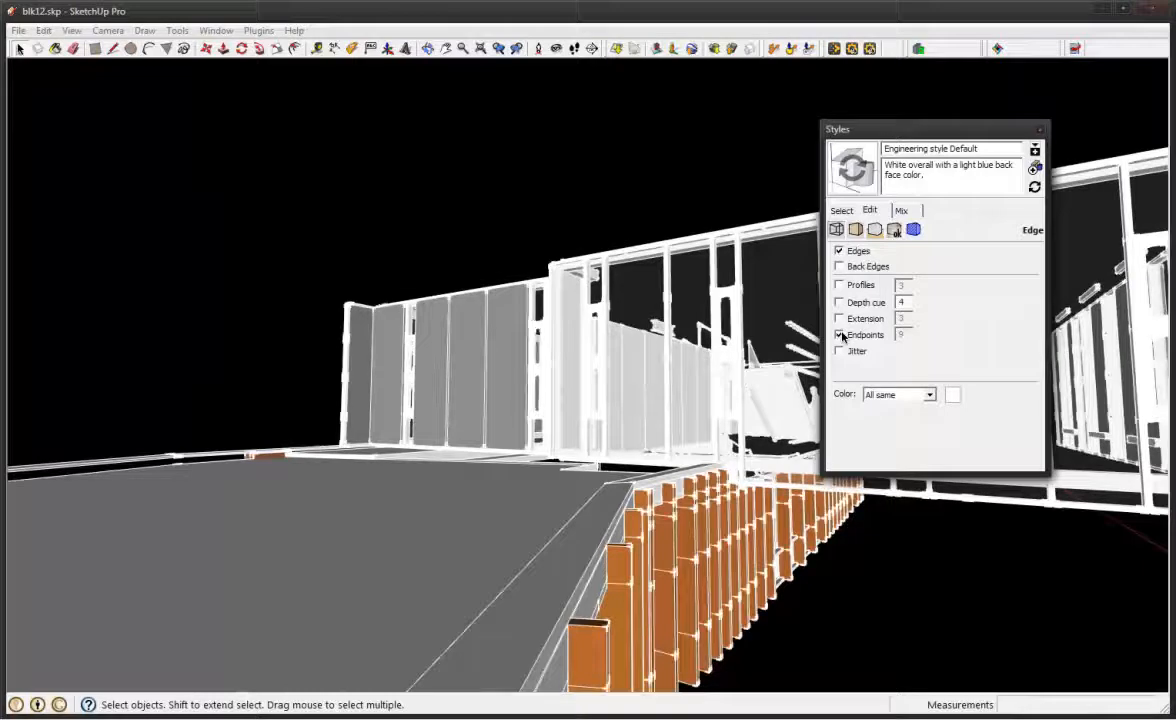
click(855, 230)
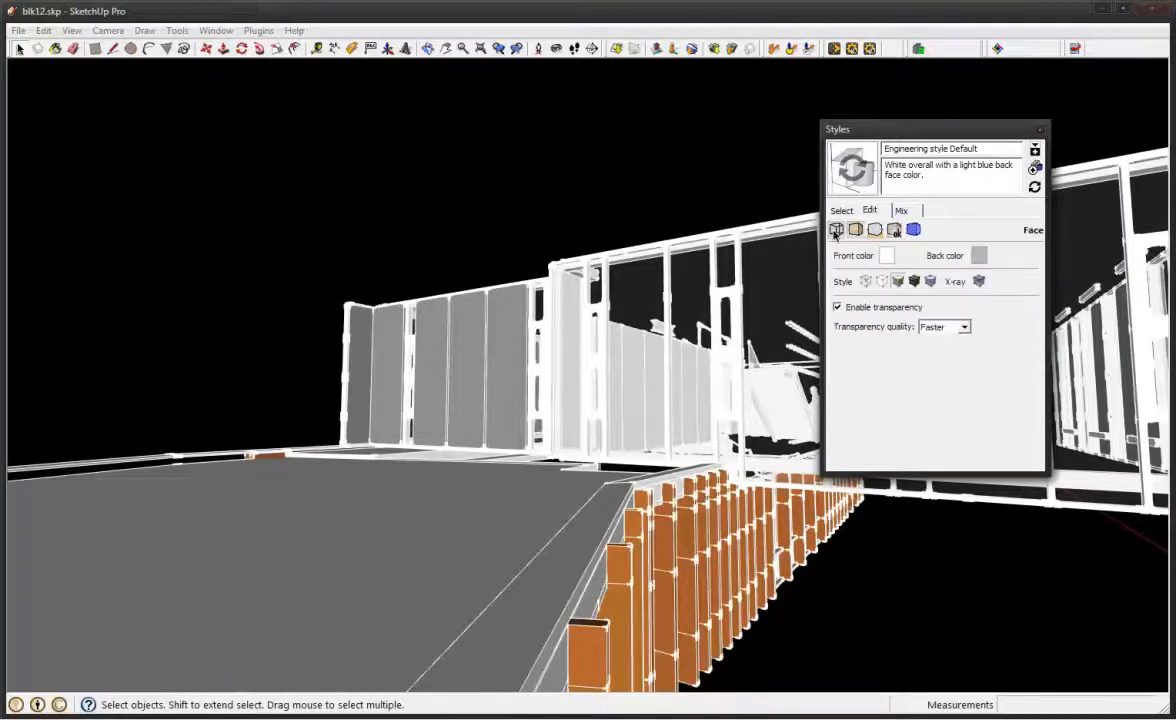
click(836, 230)
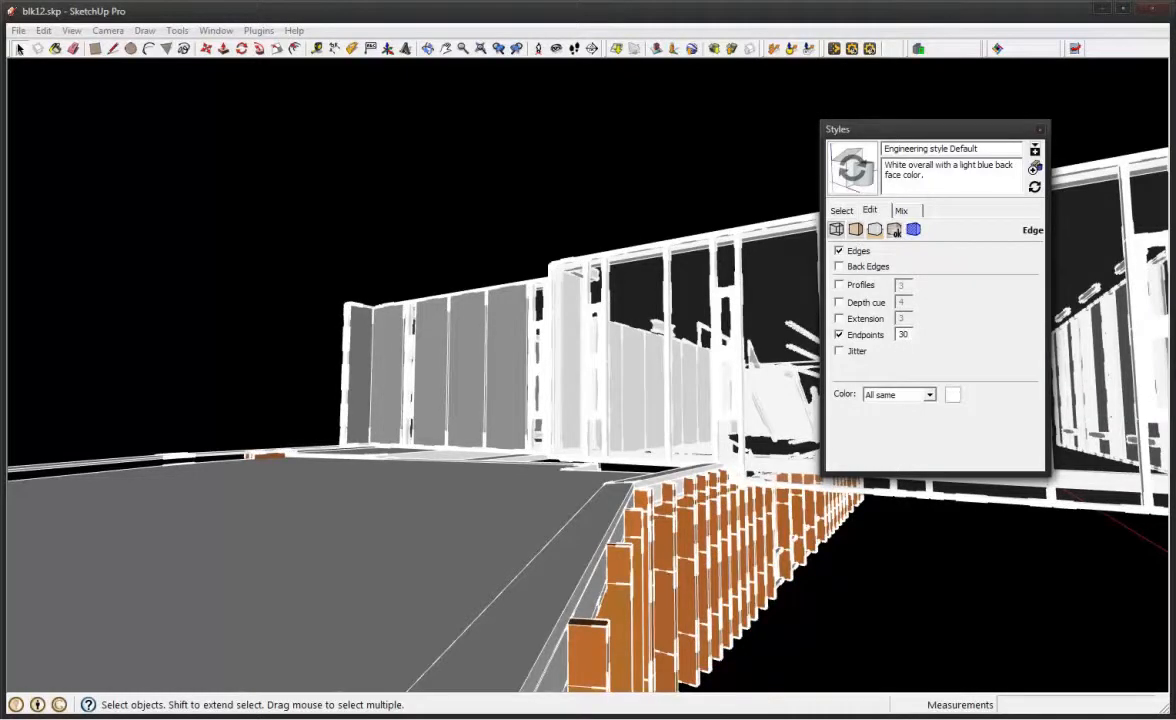
middle_drag(614, 433, 497, 388)
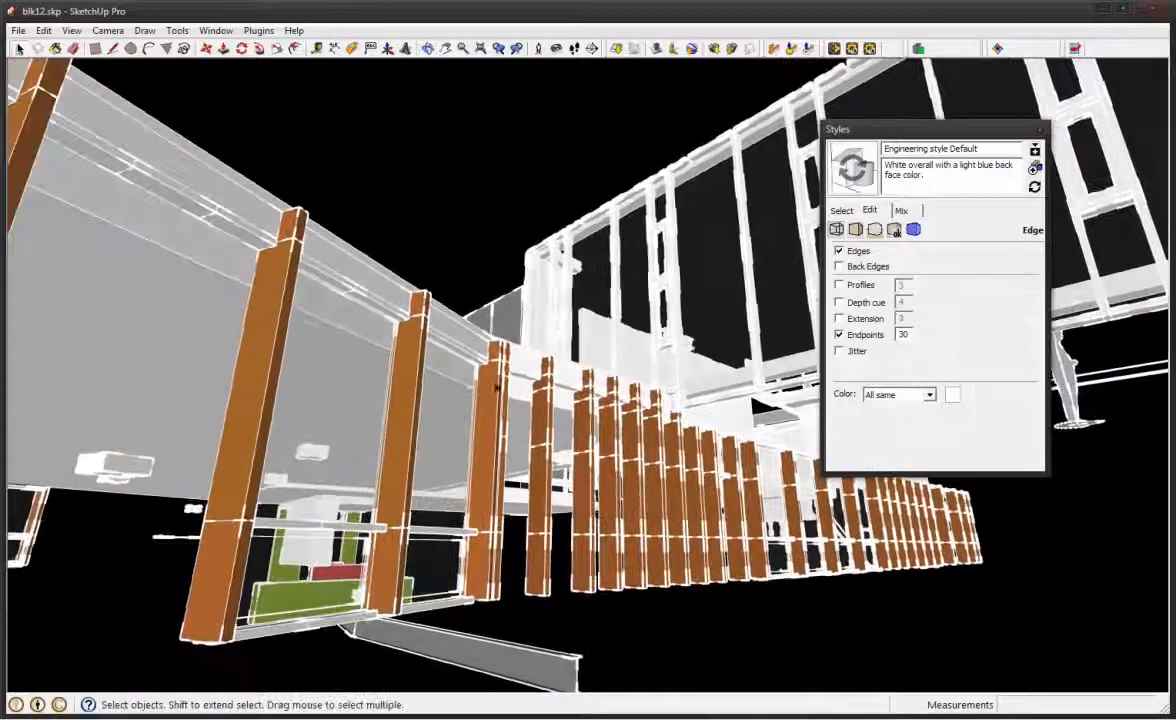
click(839, 335)
Try an edge extension of 30, inspect the overshooting lines at the orange posts, and turn the option off again
click(855, 229)
click(836, 229)
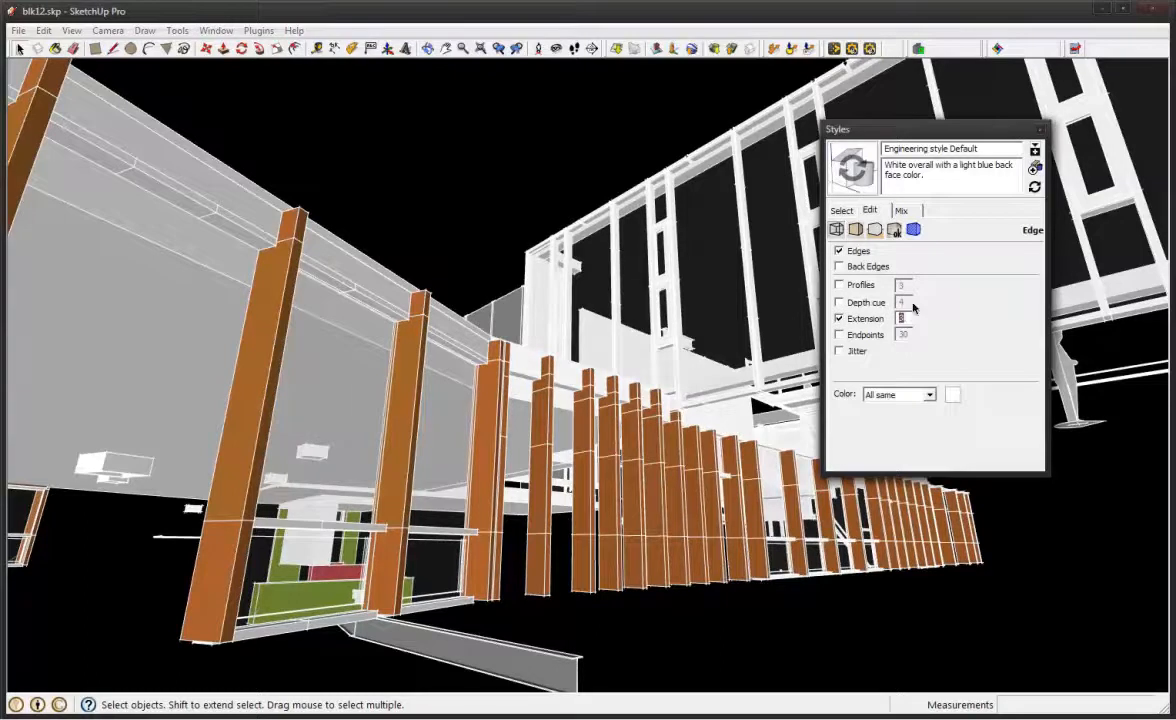
key(Return)
middle_drag(531, 418, 512, 409)
scroll(506, 400, up, 7)
scroll(404, 266, down, 5)
middle_drag(400, 285, 393, 305)
scroll(398, 298, up, 3)
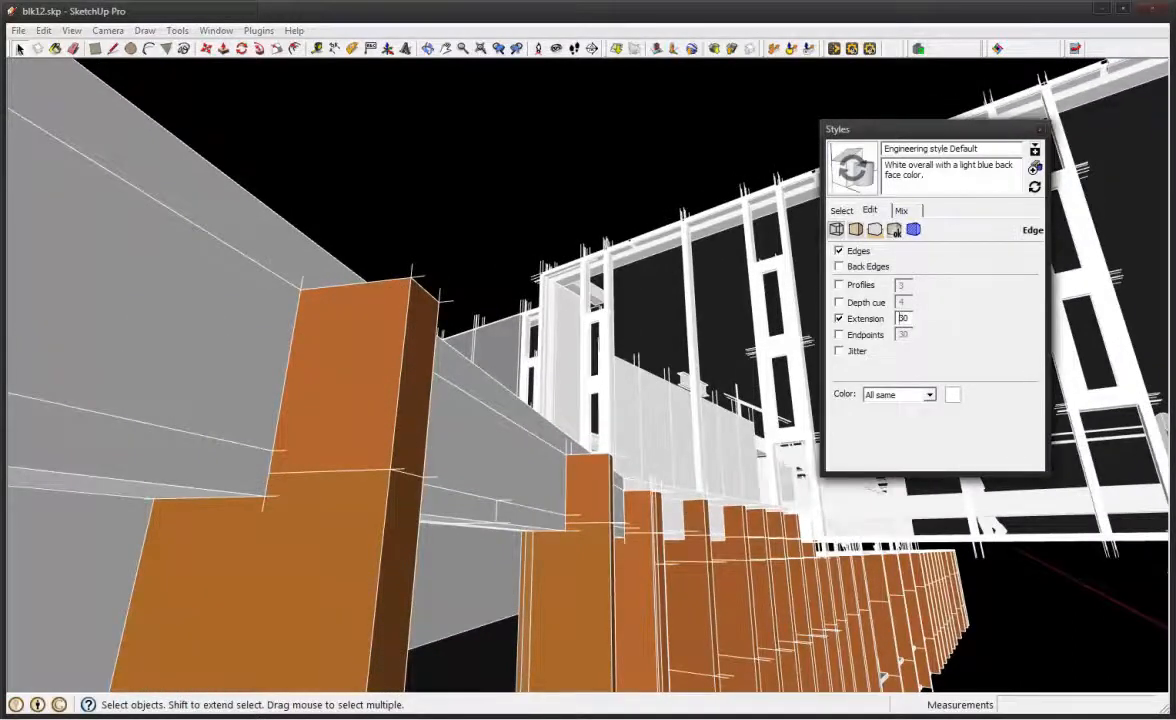
middle_drag(369, 316, 384, 256)
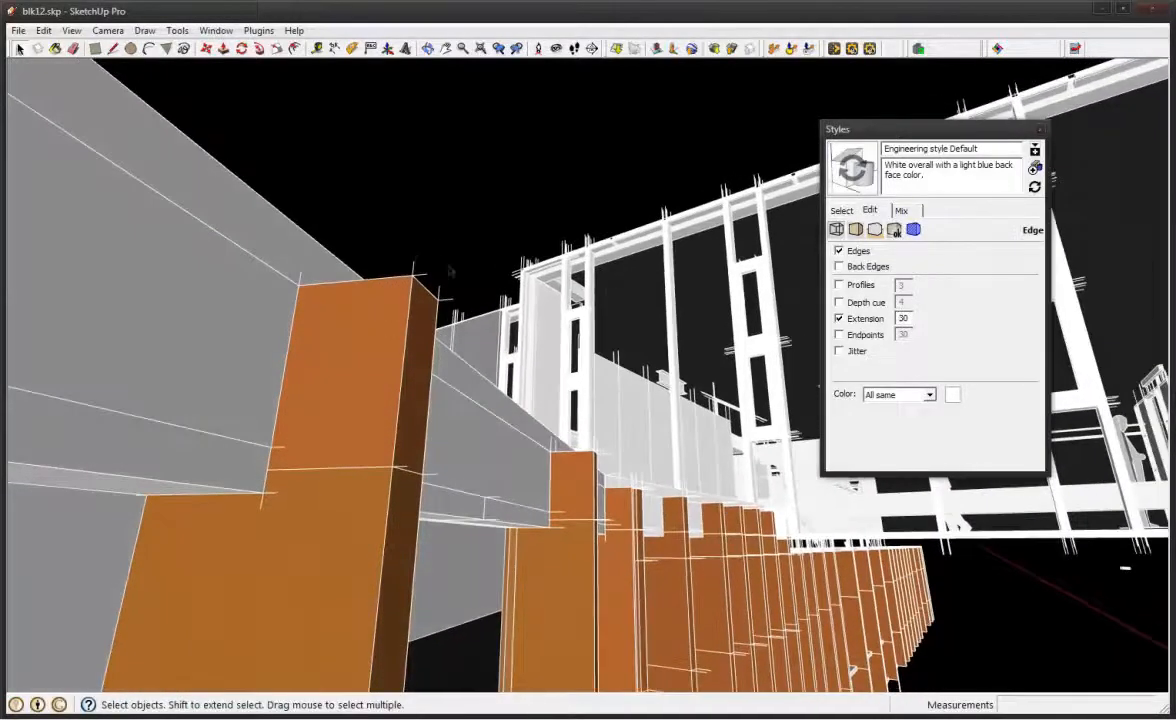
middle_drag(375, 307, 818, 315)
click(839, 318)
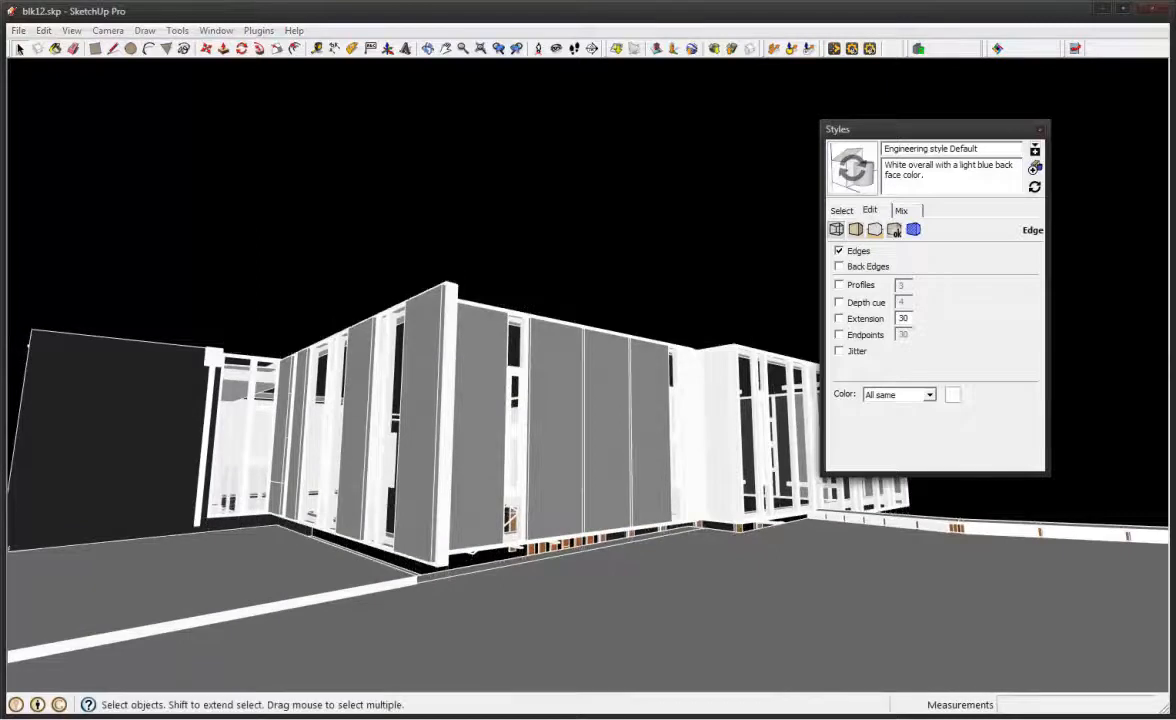
Set the style's edge color to gray with lightness 64 and view the result on the building's corner
click(952, 395)
click(776, 183)
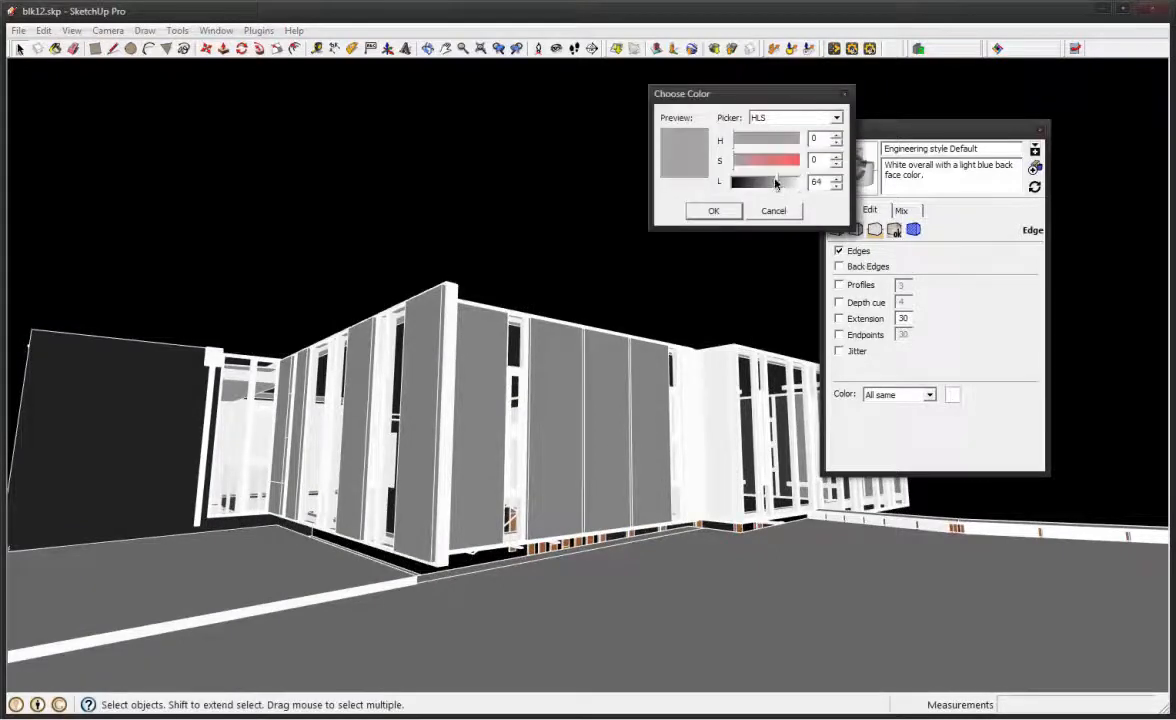
click(714, 211)
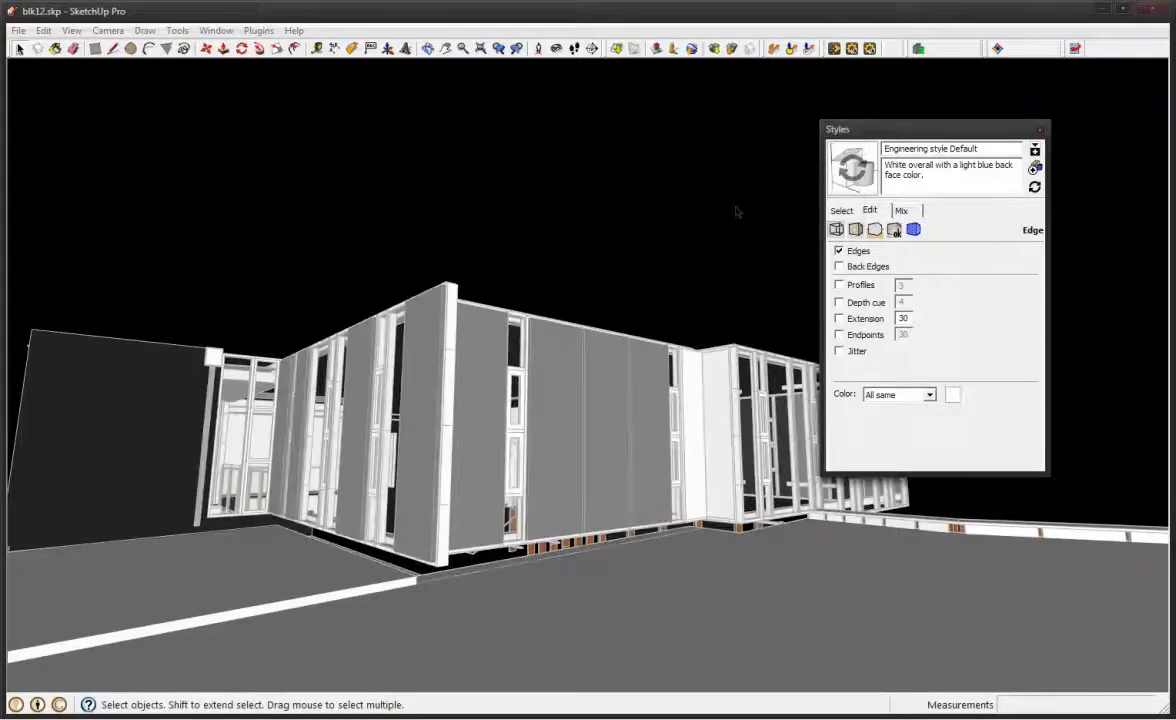
middle_drag(648, 403, 415, 507)
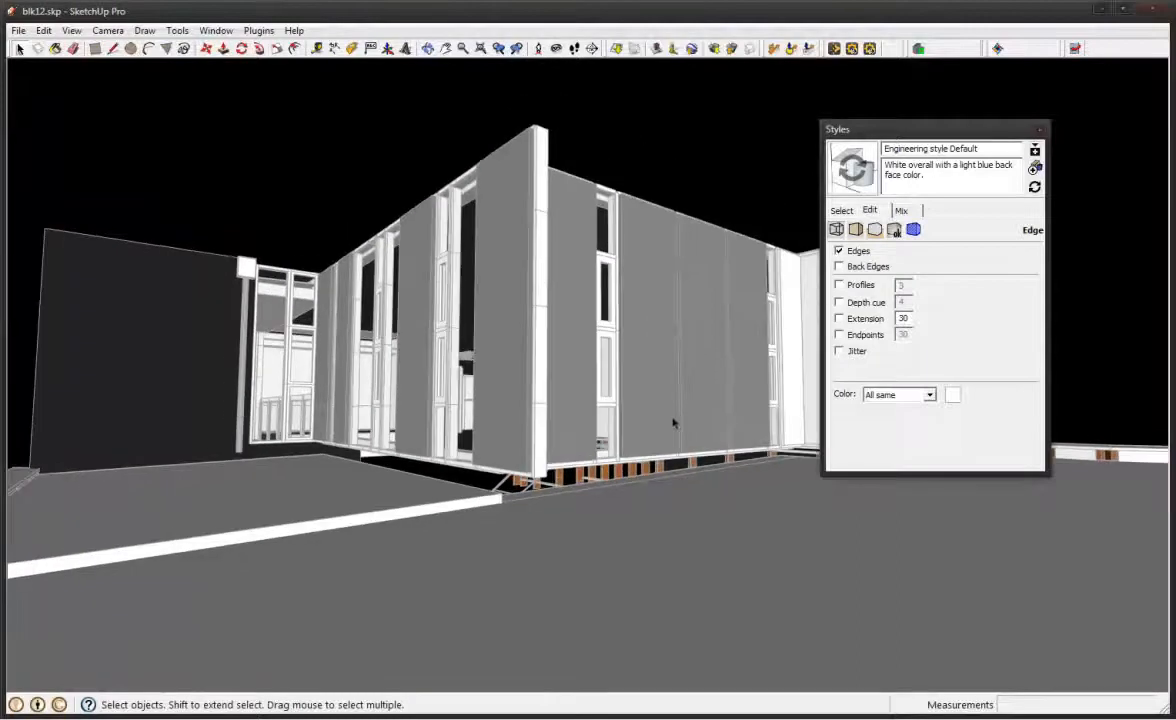
Display the model's back edges and try the jitter option on and off
click(839, 266)
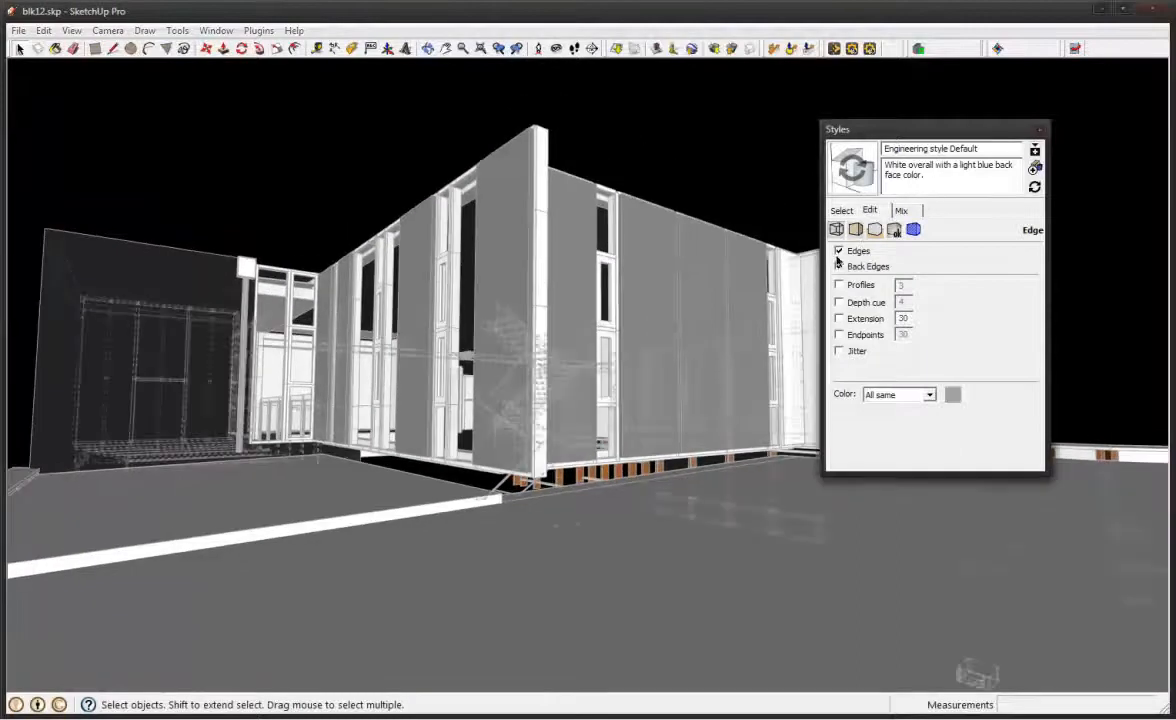
click(839, 351)
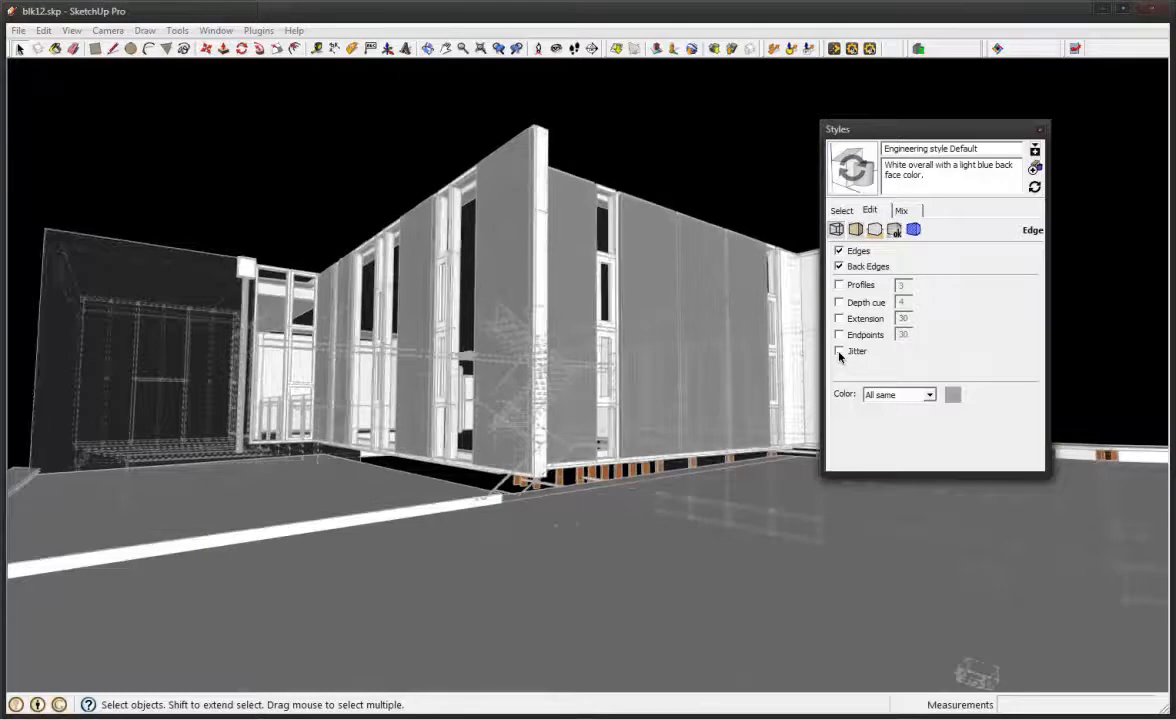
click(839, 351)
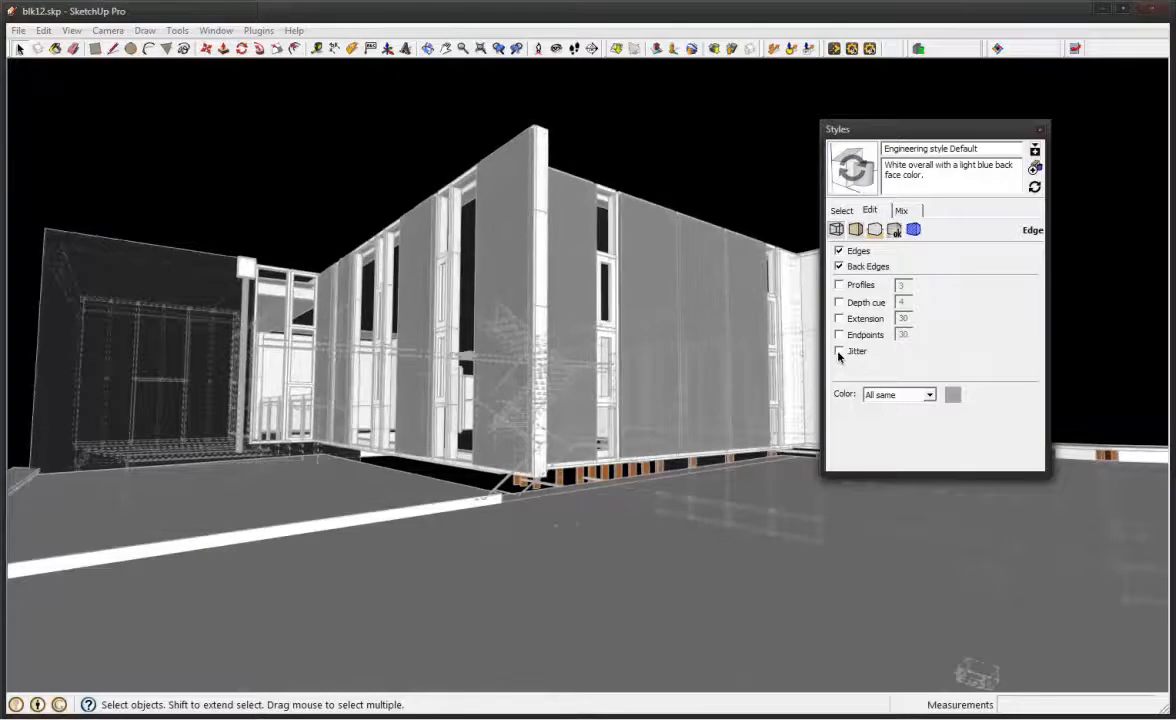
click(856, 230)
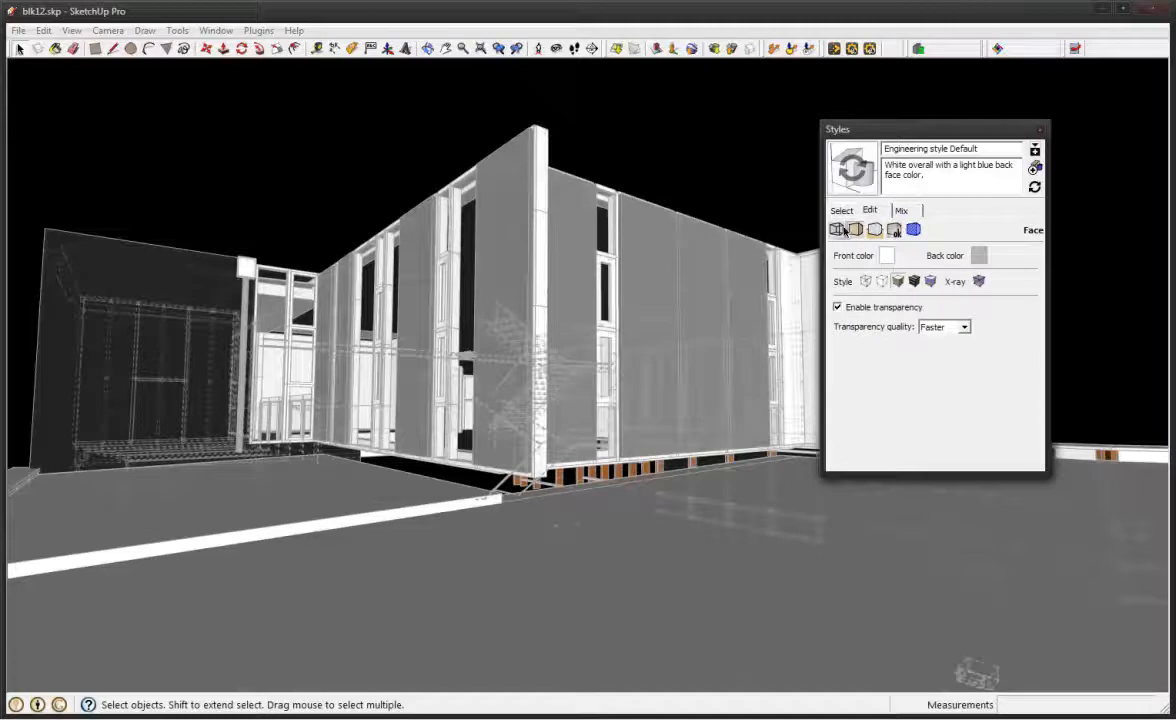
click(838, 230)
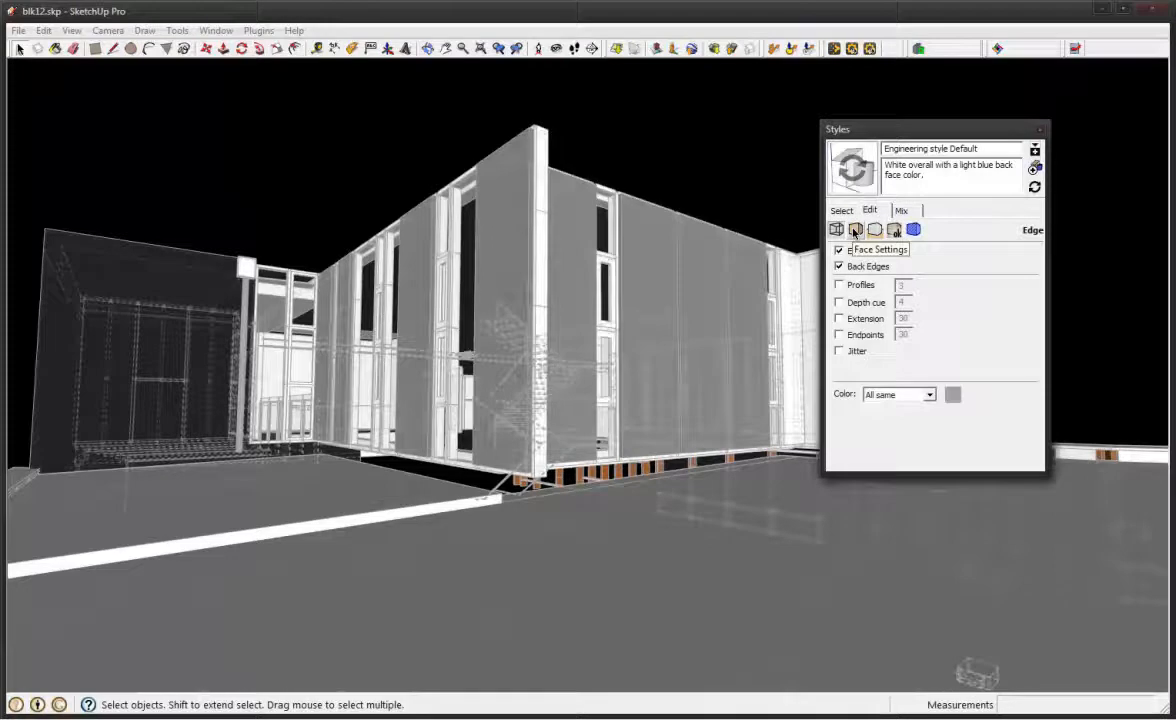
Try the X-ray face display on the building, turning it off again
click(855, 231)
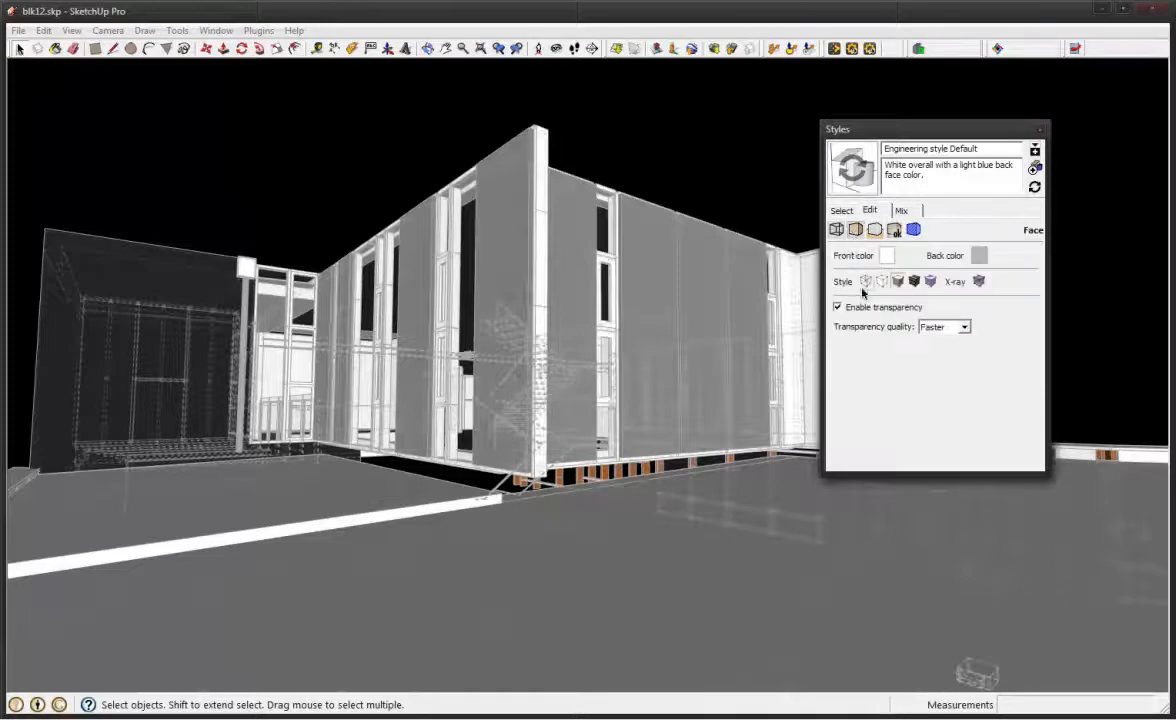
click(977, 282)
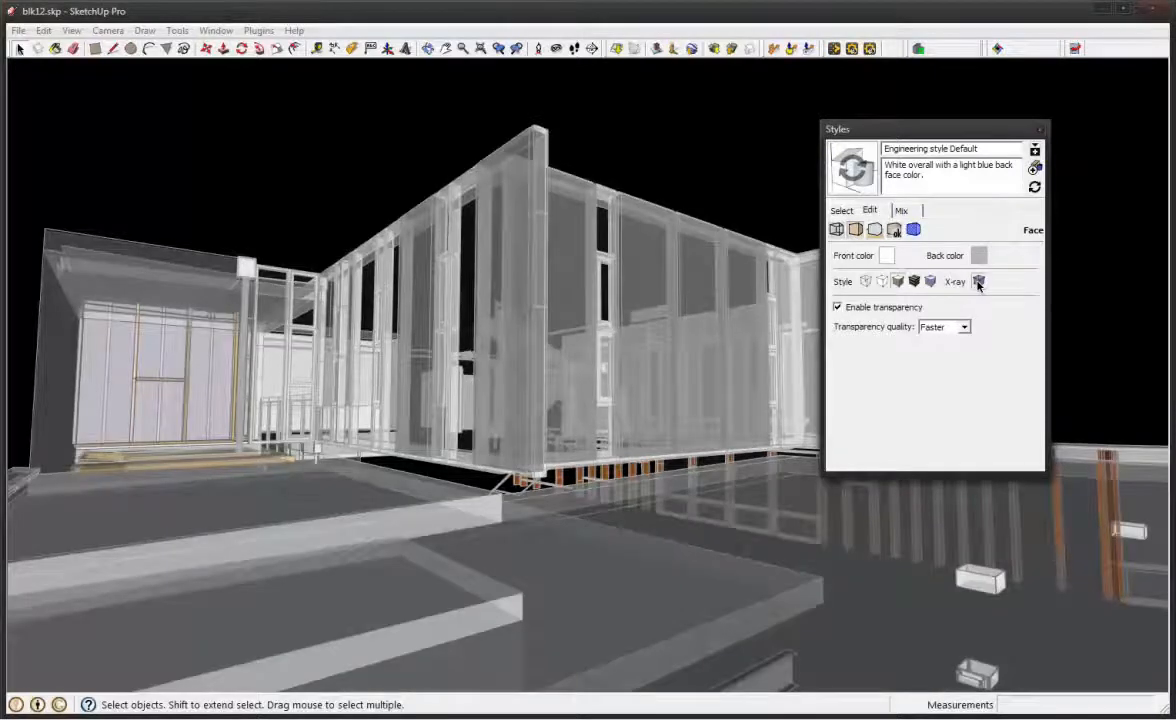
click(934, 283)
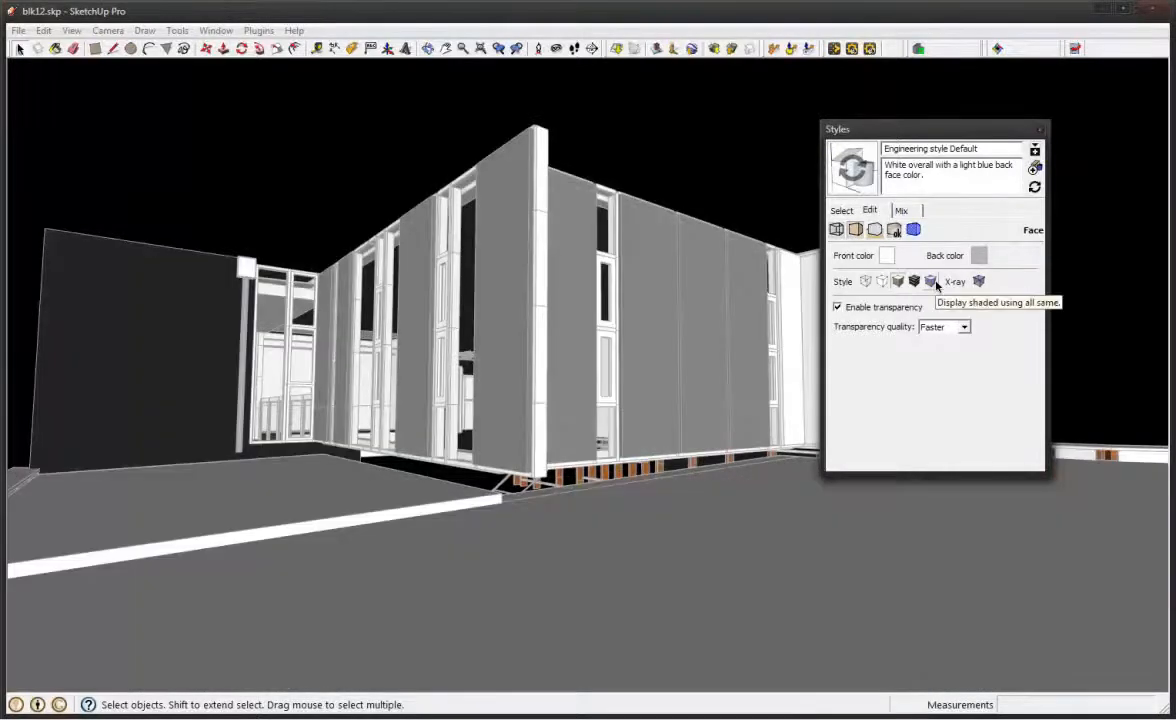
Display the model's faces shaded using all same and view the building from several angles
click(932, 282)
middle_drag(720, 390, 822, 278)
middle_drag(733, 331, 664, 409)
scroll(622, 400, up, 3)
middle_drag(590, 370, 800, 266)
Try the wireframe face style and switch the model to hidden line mode
click(866, 281)
middle_drag(552, 421, 727, 289)
click(881, 281)
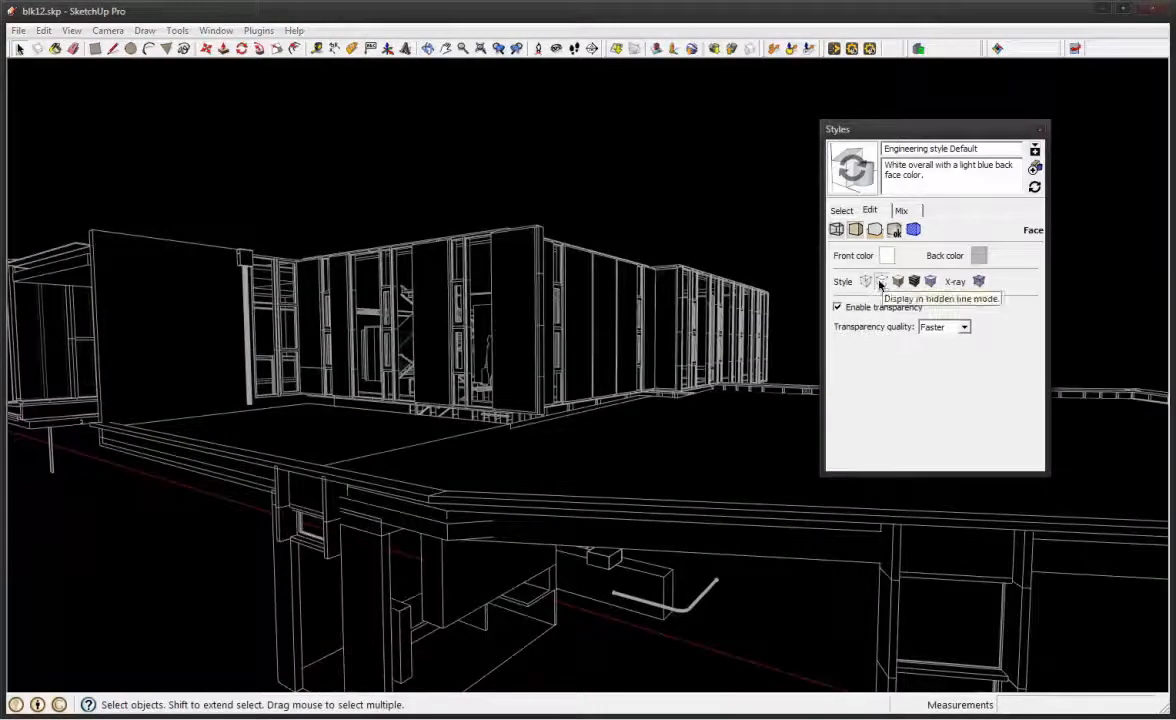
middle_drag(651, 425, 720, 400)
Turn on back edges in the style's edge settings
click(842, 210)
click(869, 210)
click(836, 229)
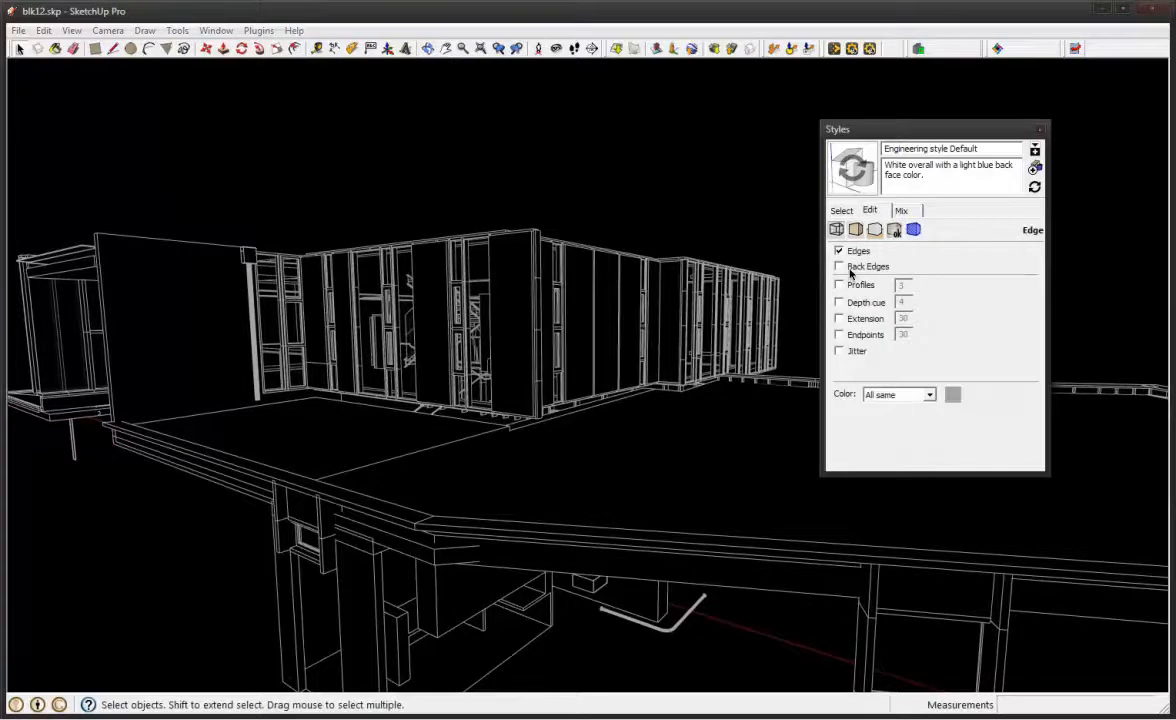
click(839, 266)
Change the style's edge color to a muted orange with hue 40, saturation 62 and lightness 59
click(952, 394)
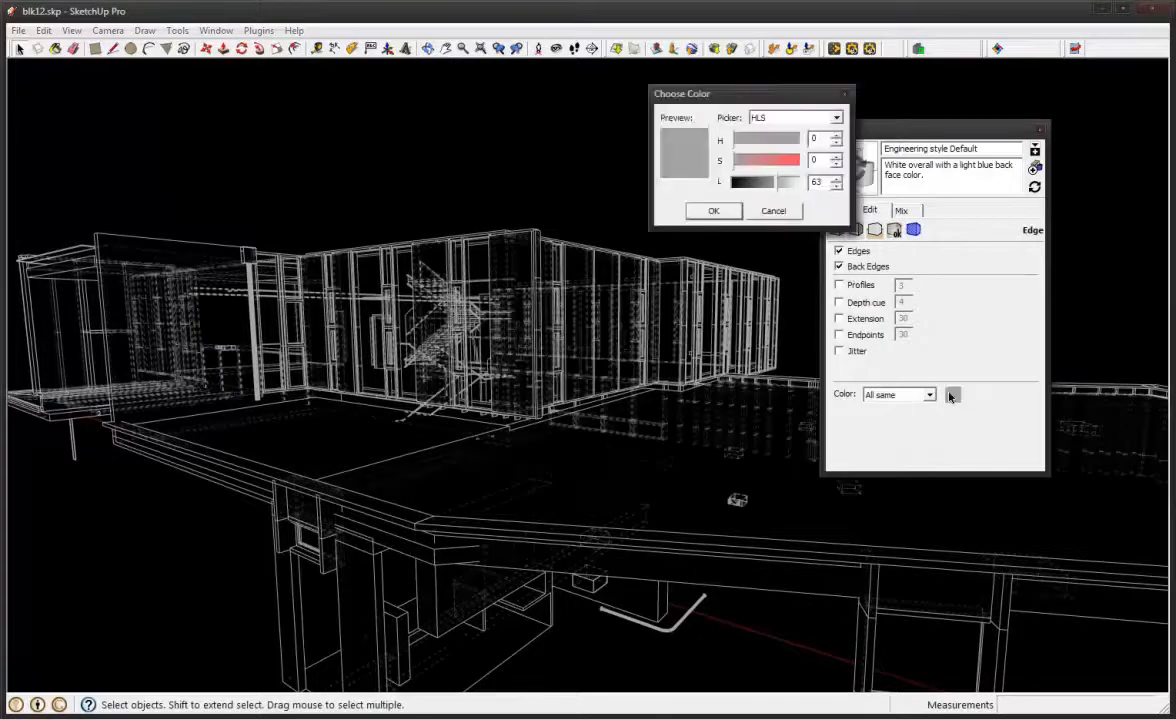
click(757, 162)
mouse_move(757, 146)
mouse_down()
mouse_move(743, 141)
mouse_move(776, 161)
mouse_up()
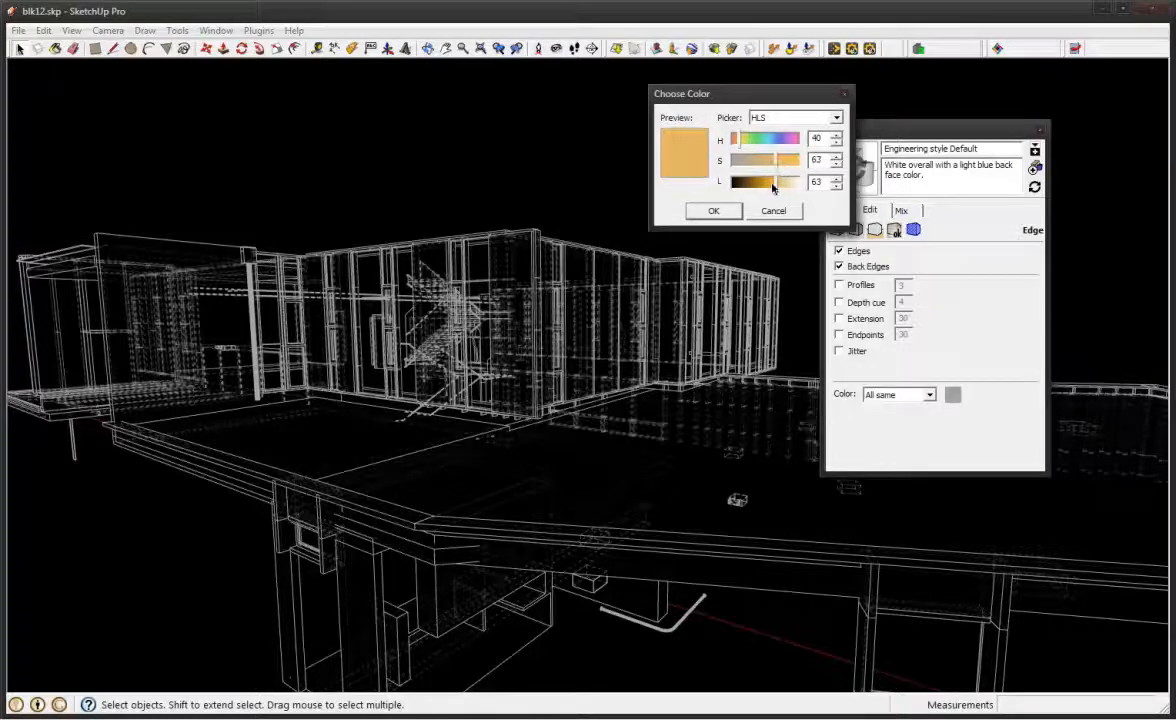
click(770, 182)
click(714, 210)
middle_drag(621, 425, 650, 410)
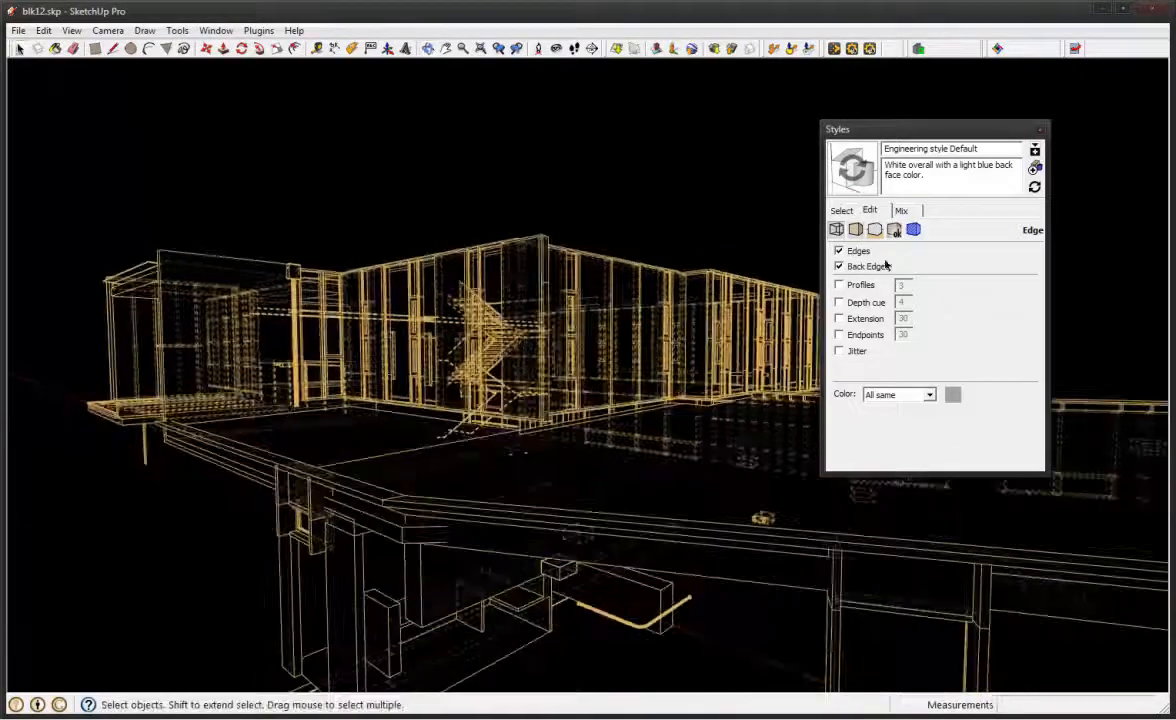
Raise the edge color's saturation to 100 for a vivid orange, with hue 39 and lightness 59
click(953, 395)
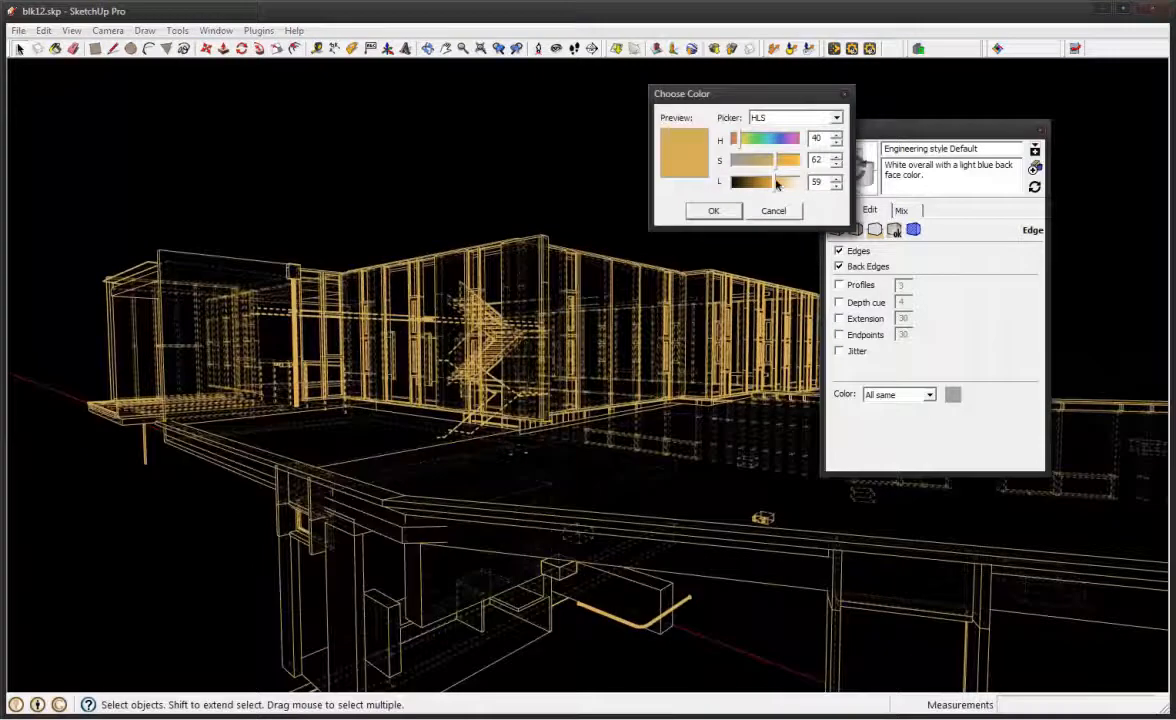
click(729, 212)
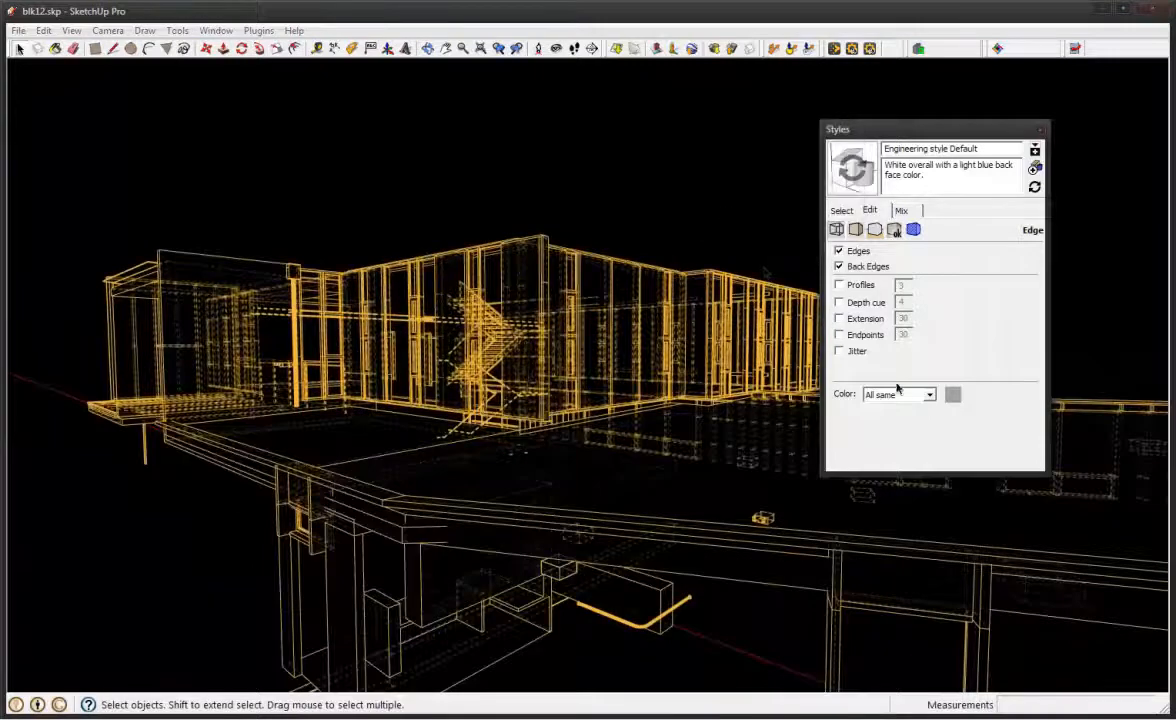
click(953, 395)
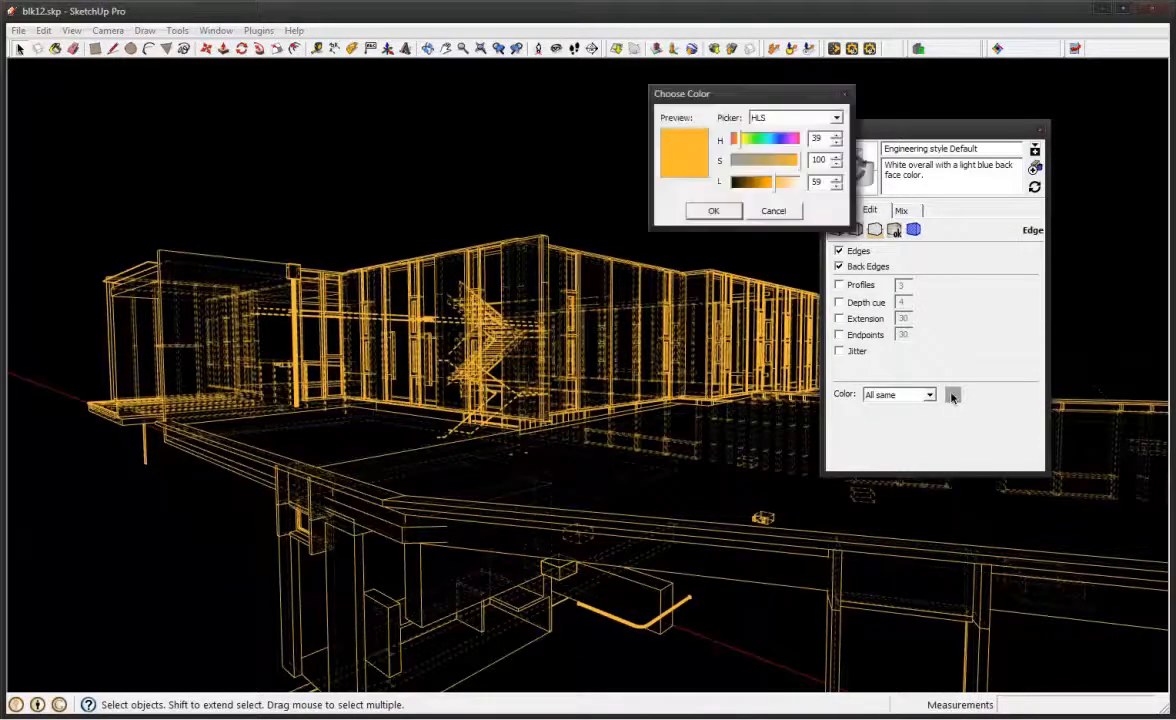
click(774, 211)
Change the face style to shaded and on to shaded with textures, viewing the model from below and above
click(856, 230)
click(875, 230)
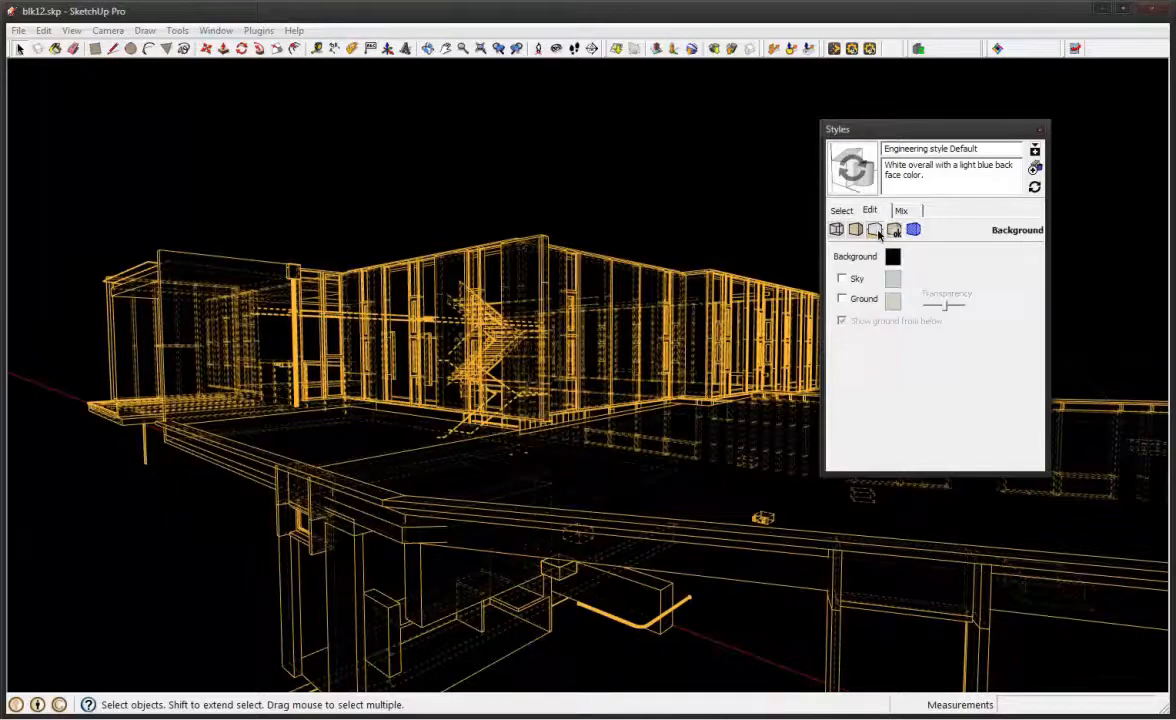
click(860, 231)
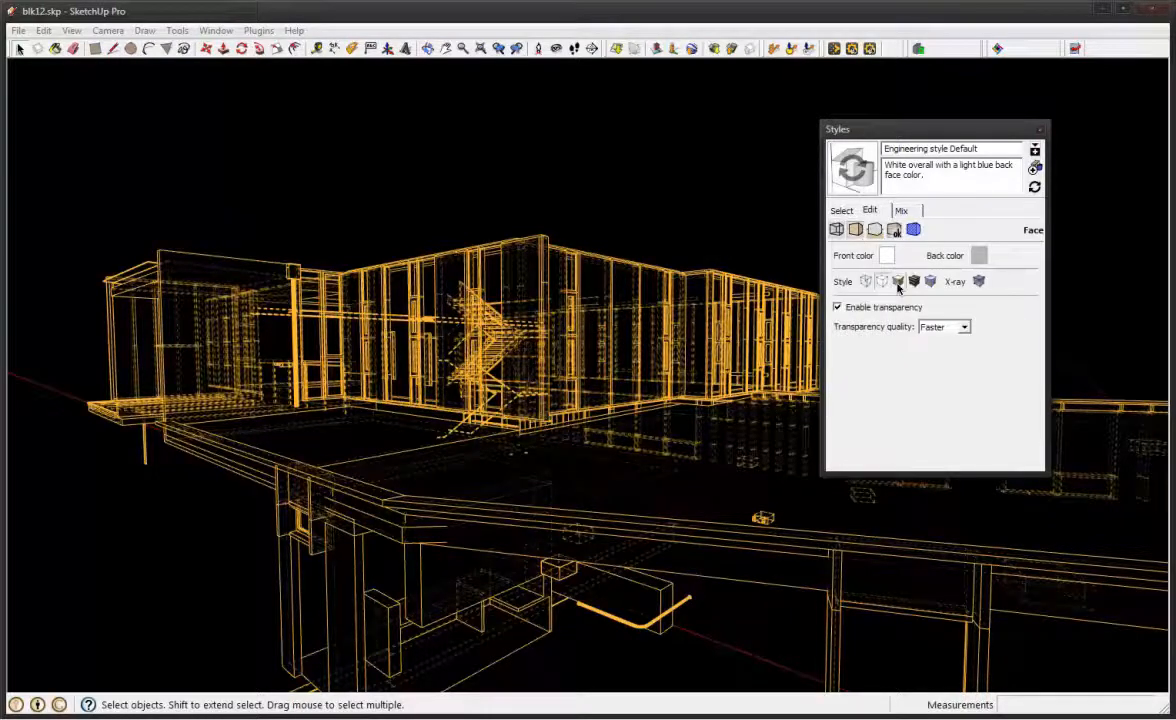
click(898, 284)
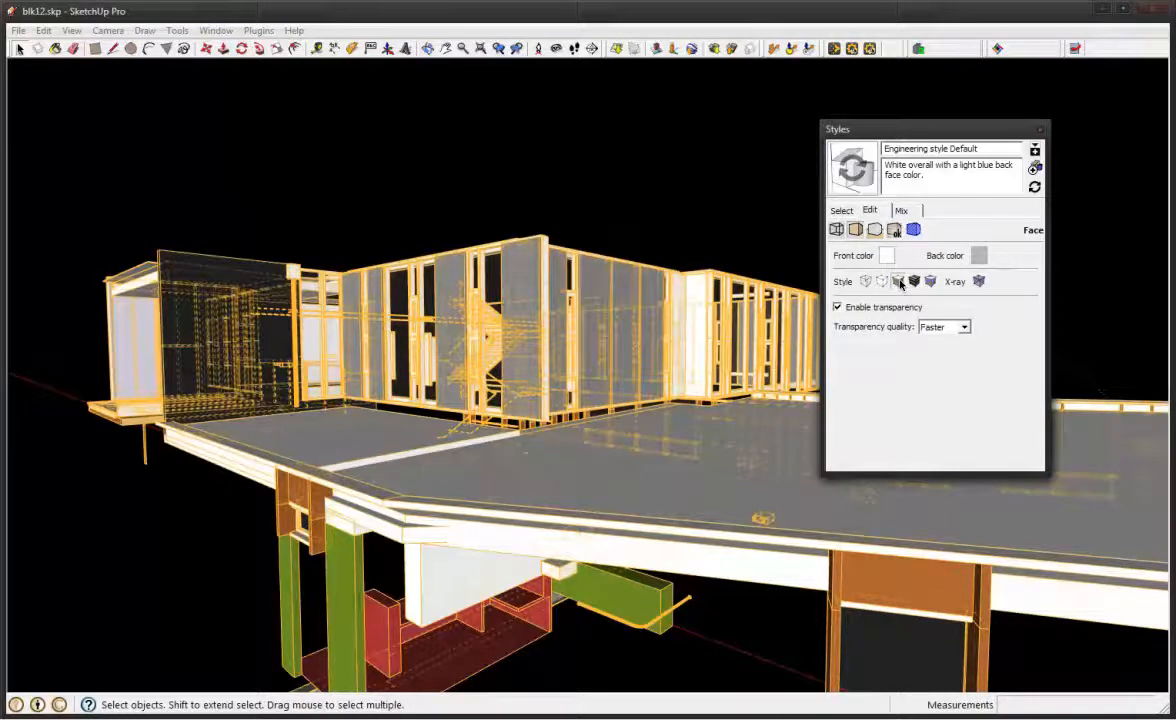
middle_drag(677, 436, 524, 284)
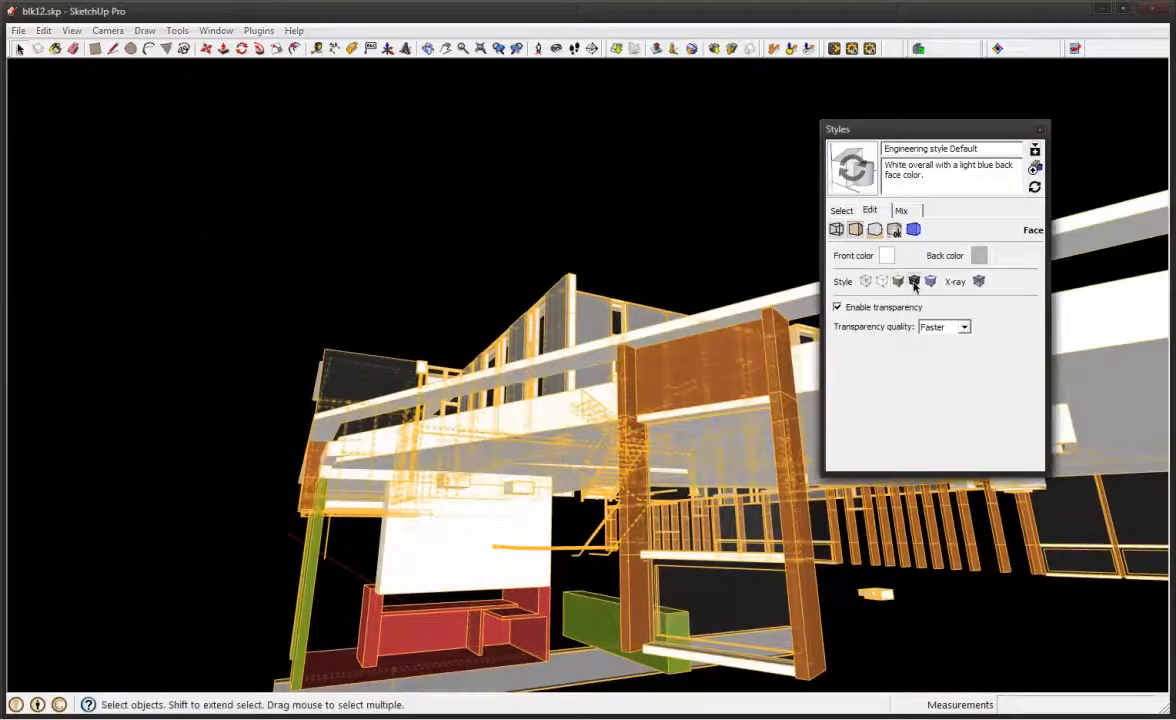
middle_drag(630, 388, 748, 531)
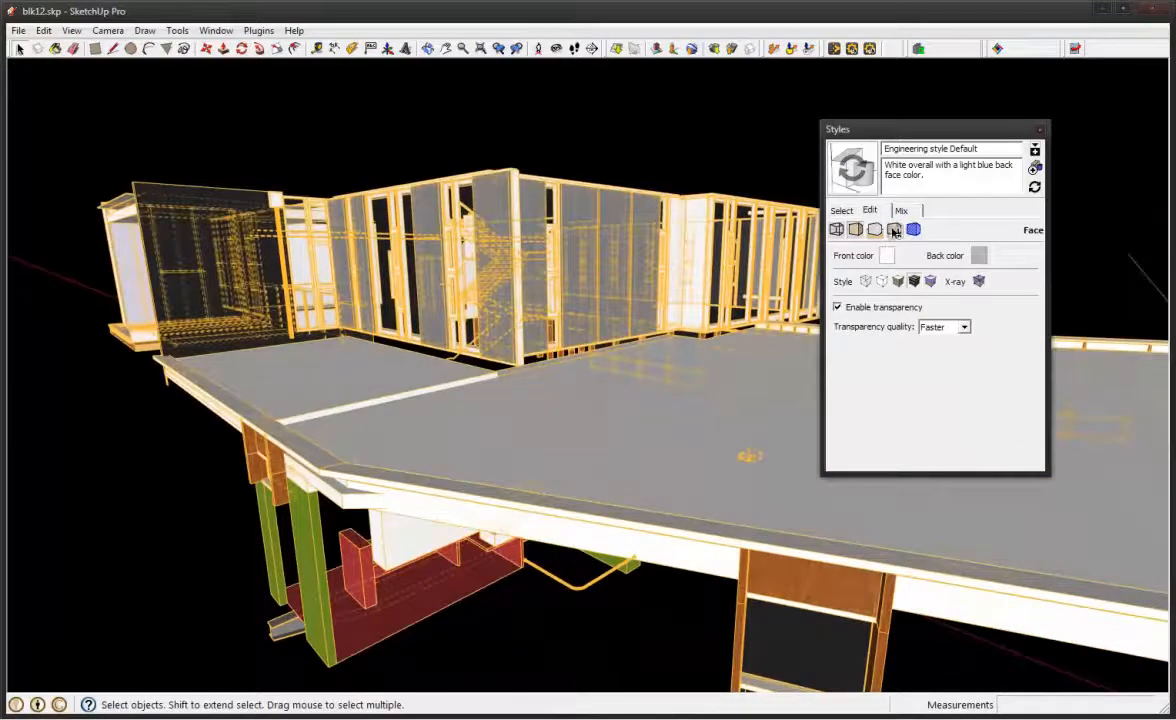
Turn on the sky and the ground in the style's background settings
click(874, 231)
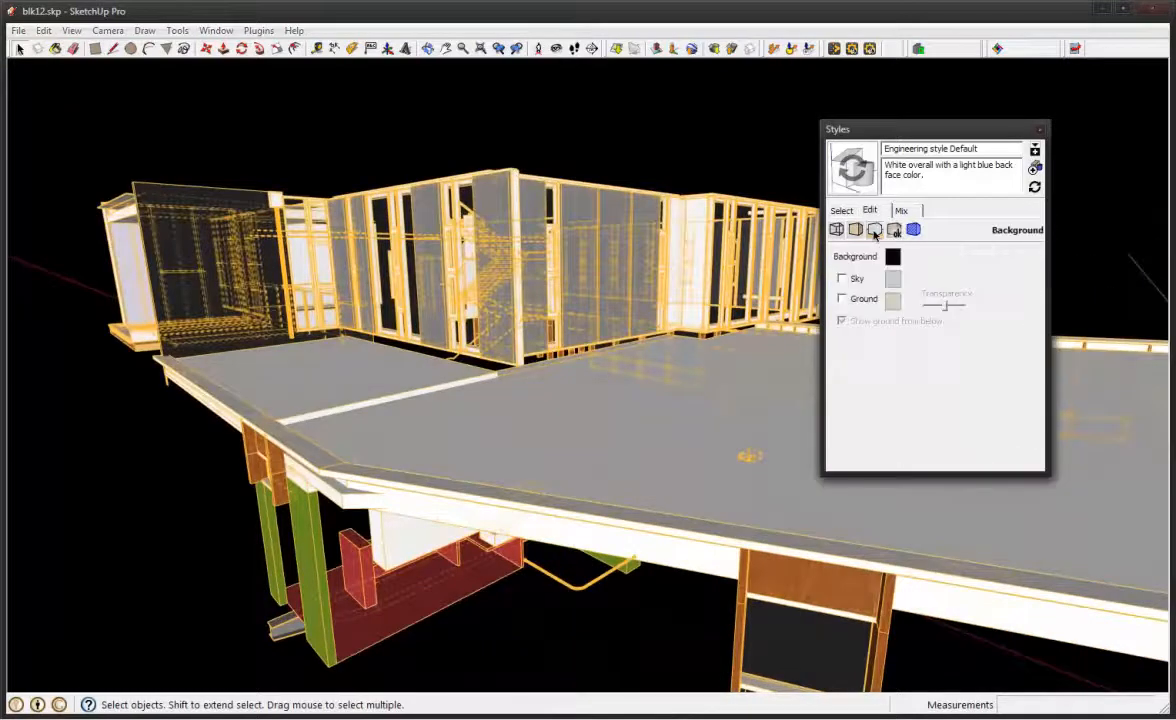
click(842, 279)
click(842, 299)
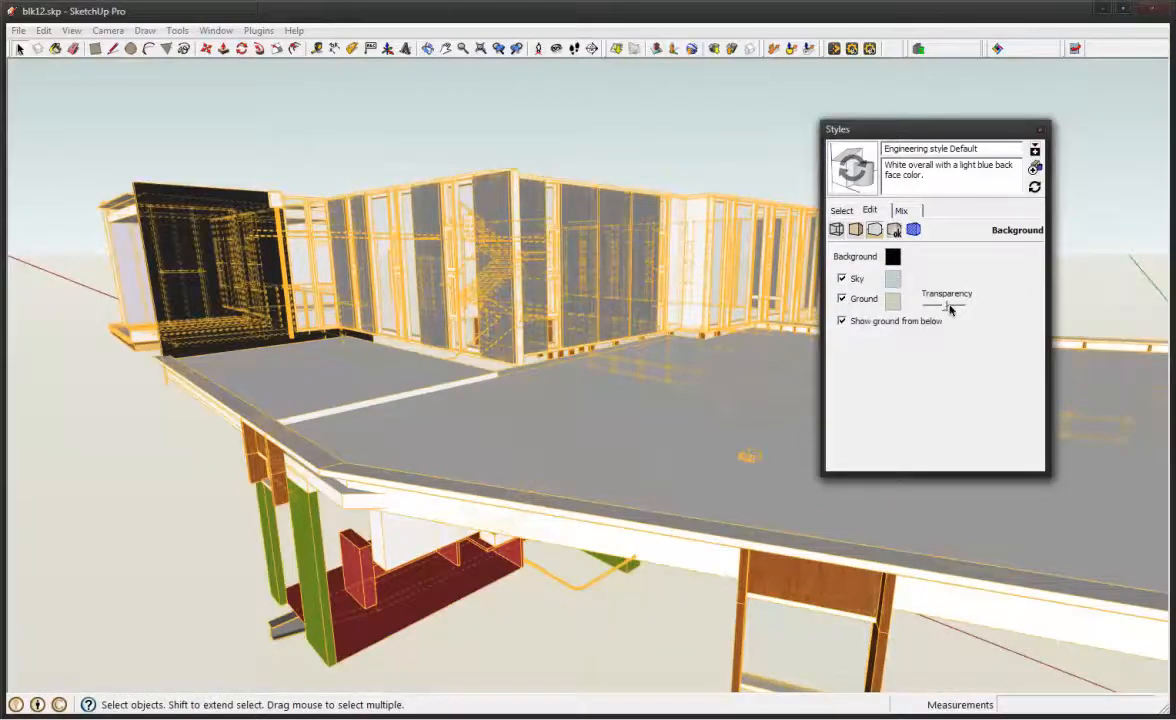
Raise the ground transparency in the style's background settings and inspect the model against the ground from far and near
mouse_move(945, 310)
mouse_down()
mouse_move(933, 306)
mouse_move(958, 313)
mouse_up()
middle_drag(638, 374, 604, 293)
scroll(604, 293, down, 10)
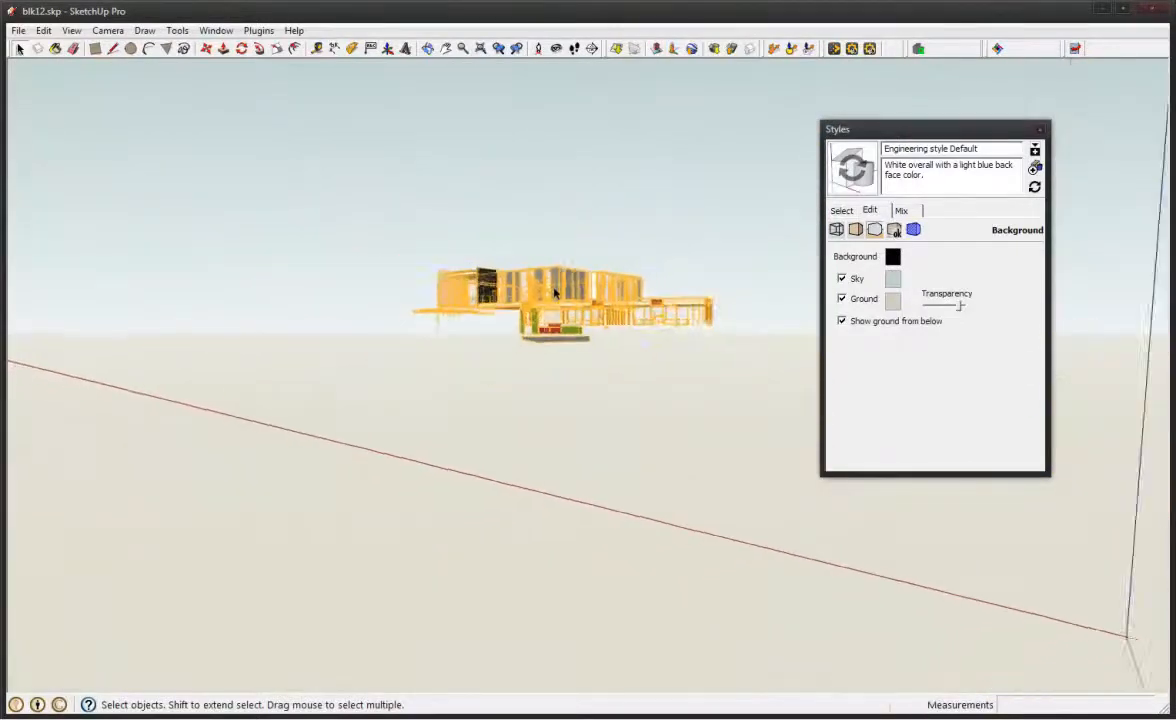
middle_drag(555, 292, 566, 235)
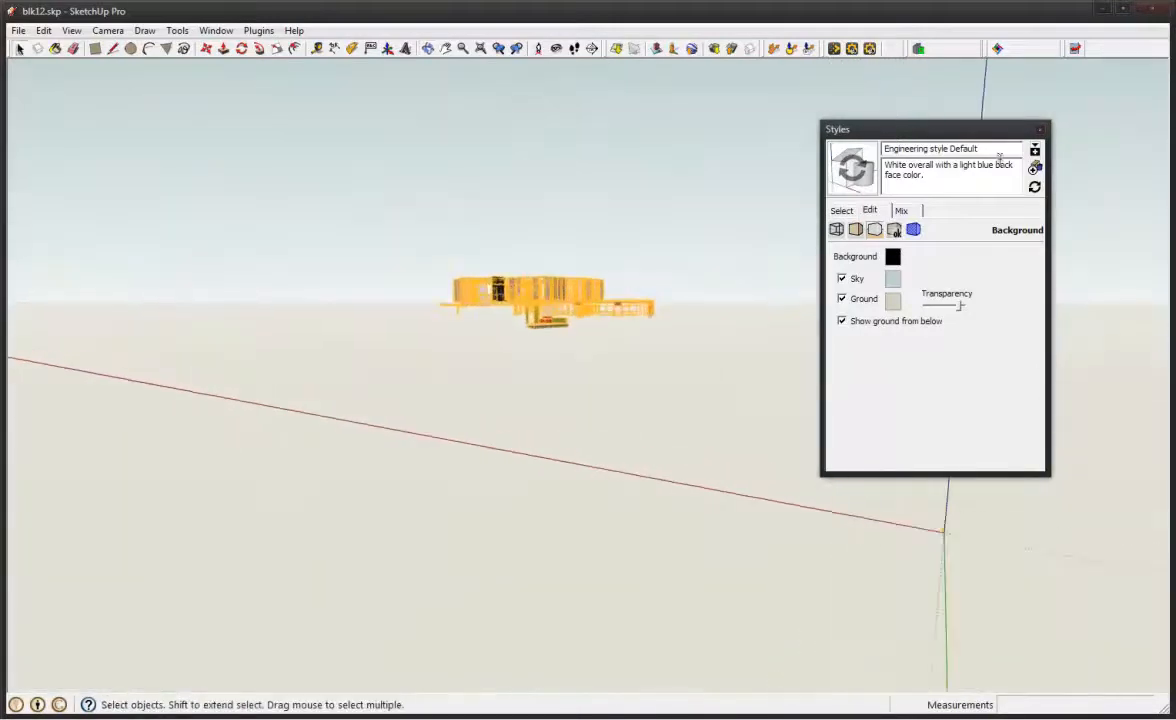
middle_drag(617, 300, 703, 362)
scroll(515, 291, up, 5)
scroll(538, 307, up, 5)
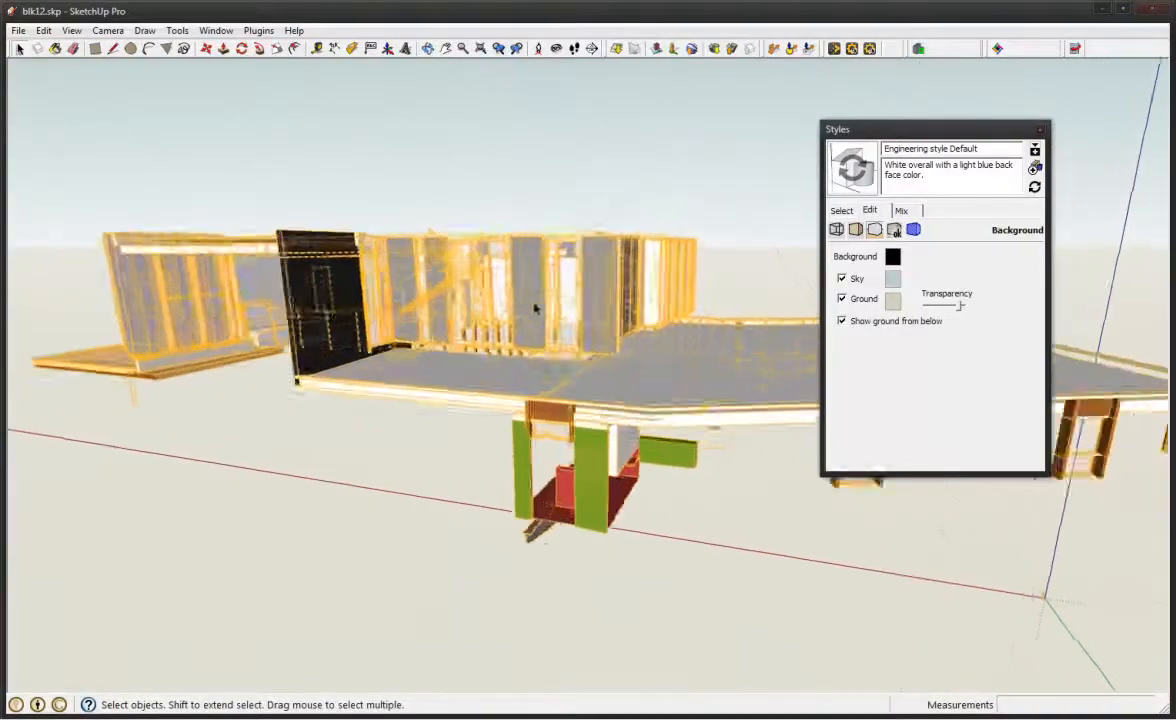
middle_drag(546, 318, 430, 400)
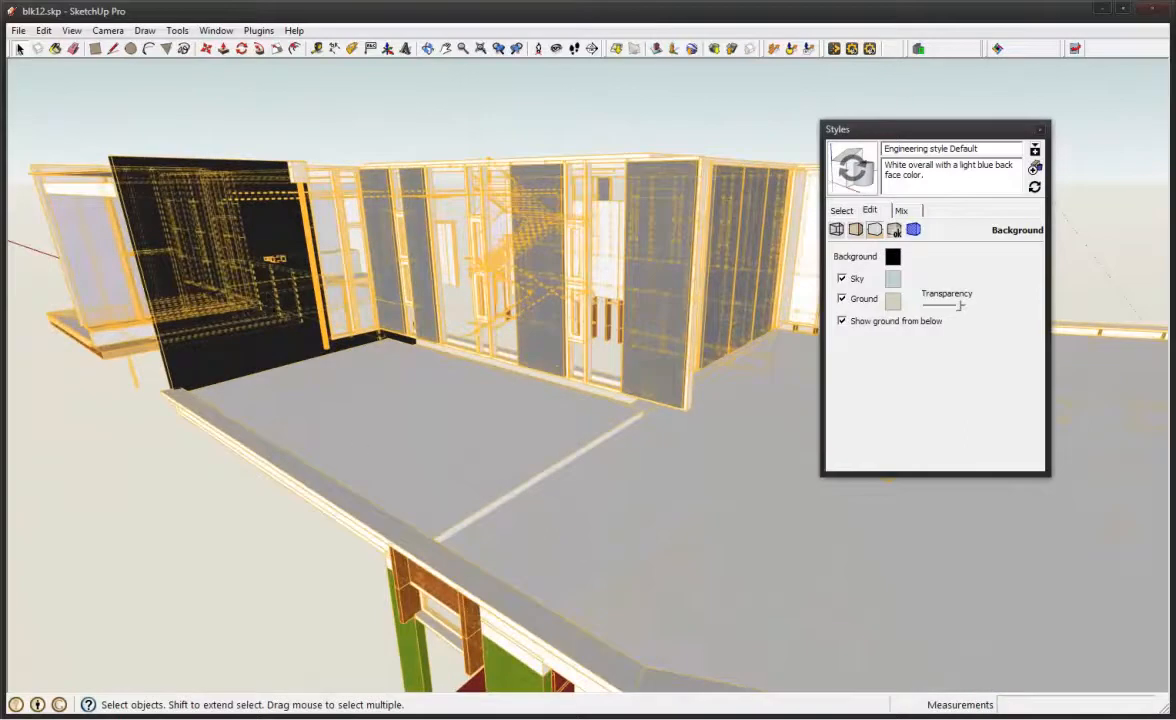
middle_drag(260, 275, 525, 214)
scroll(236, 263, up, 5)
scroll(803, 268, down, 6)
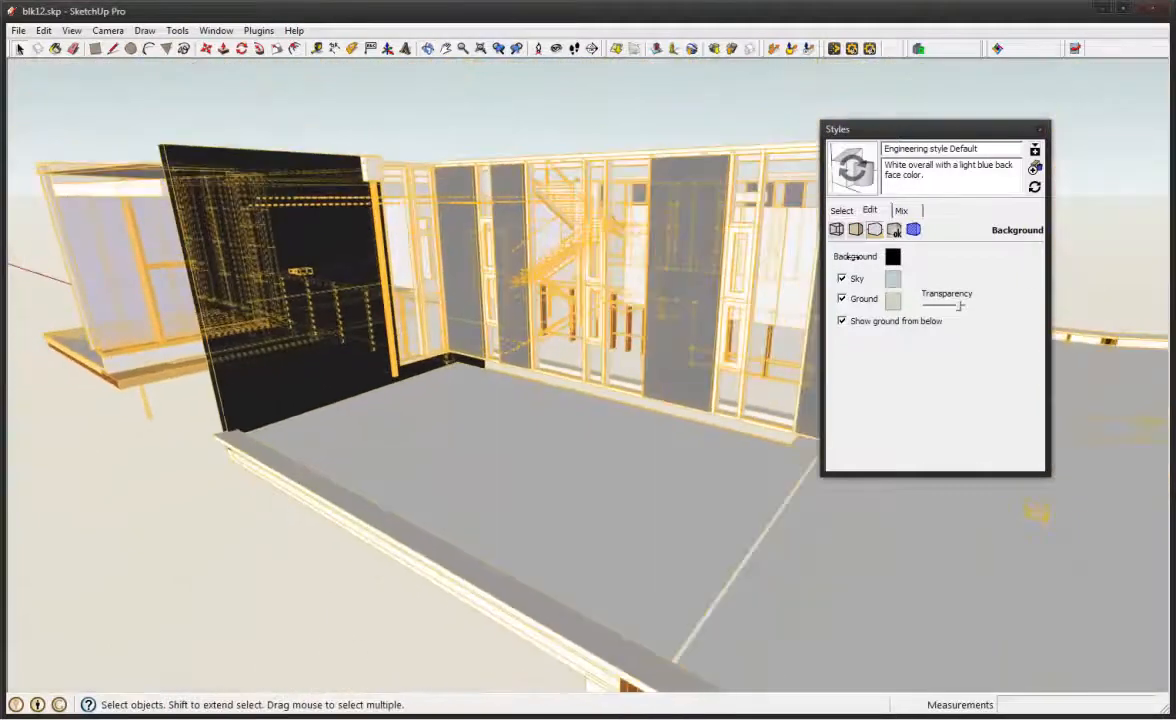
Turn off the ground and the sky in the style's background settings and show its watermark settings
click(841, 298)
click(842, 279)
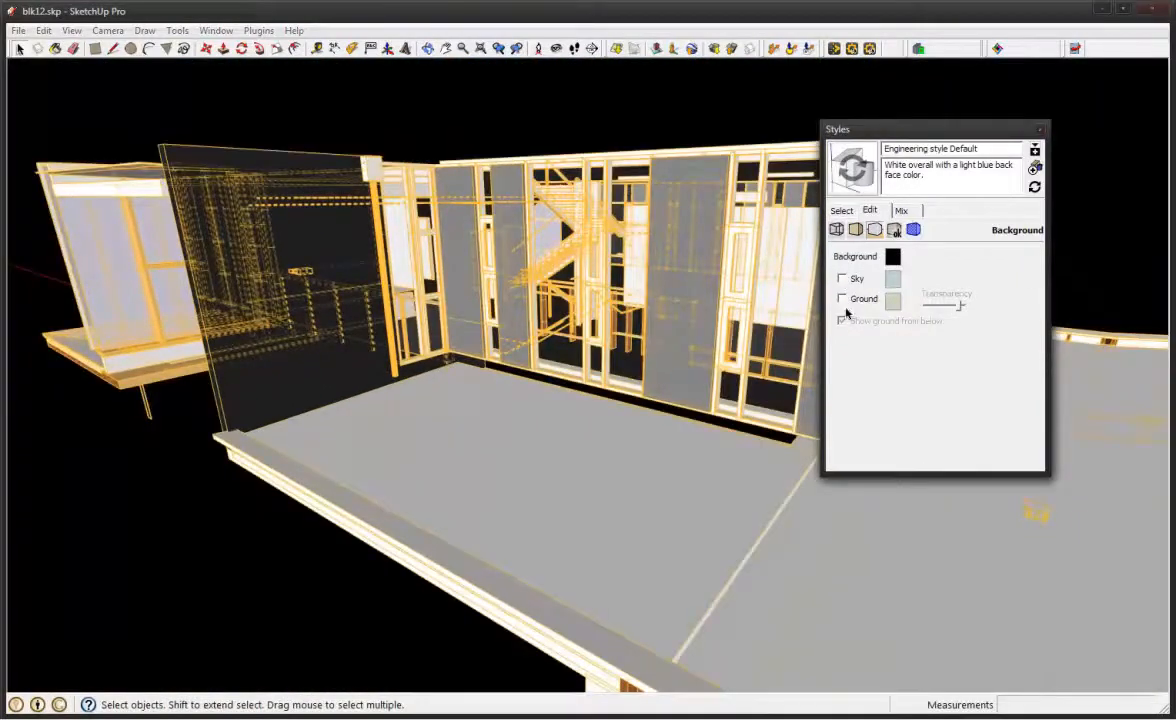
click(894, 230)
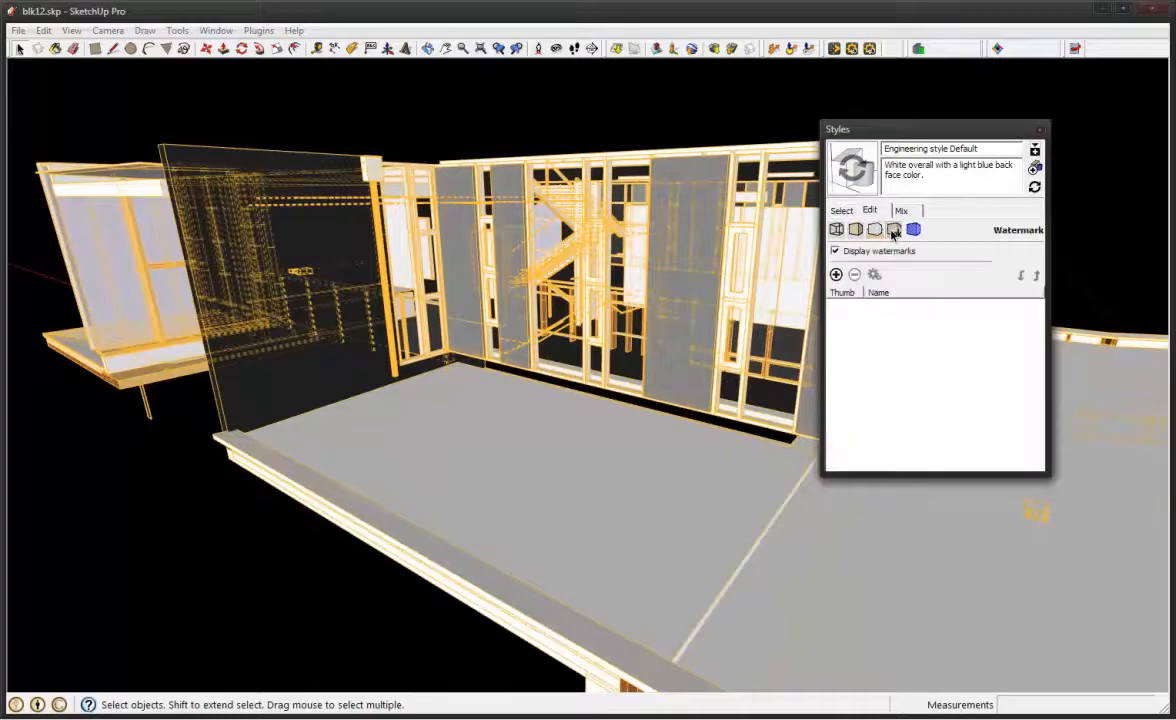
Turn on the display of section planes and section cuts in the style's modeling settings
click(913, 230)
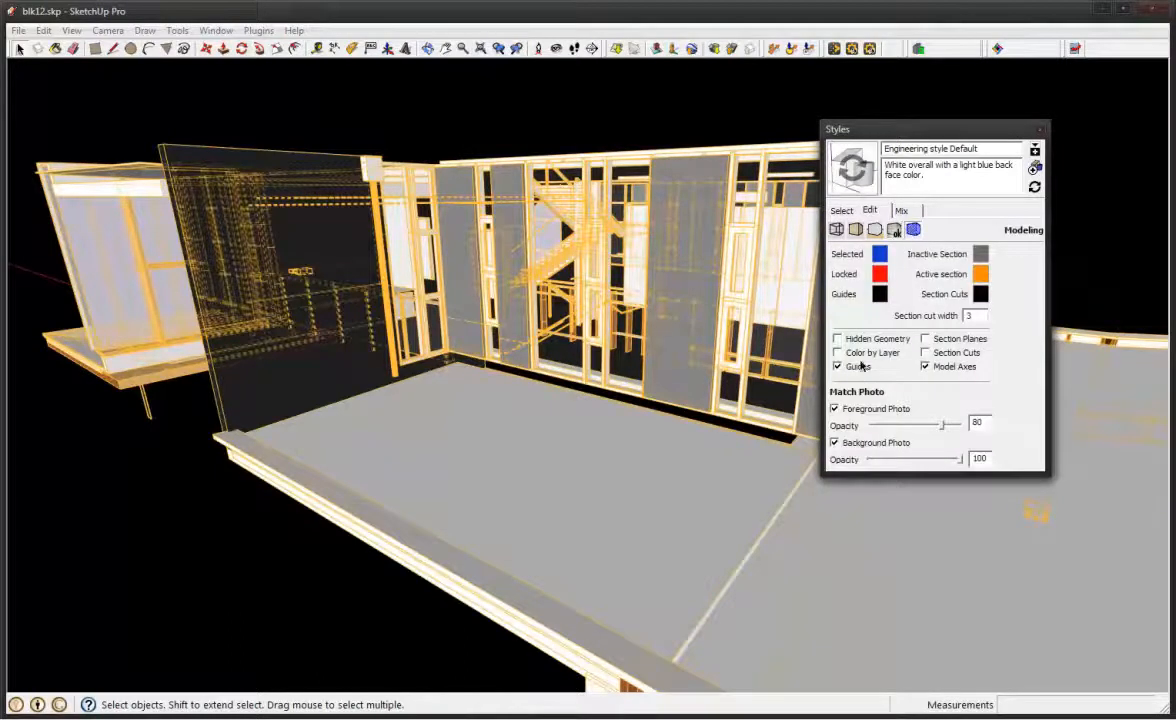
click(936, 340)
click(936, 340)
click(941, 353)
click(936, 340)
middle_drag(472, 447, 560, 430)
middle_drag(420, 465, 700, 355)
click(925, 352)
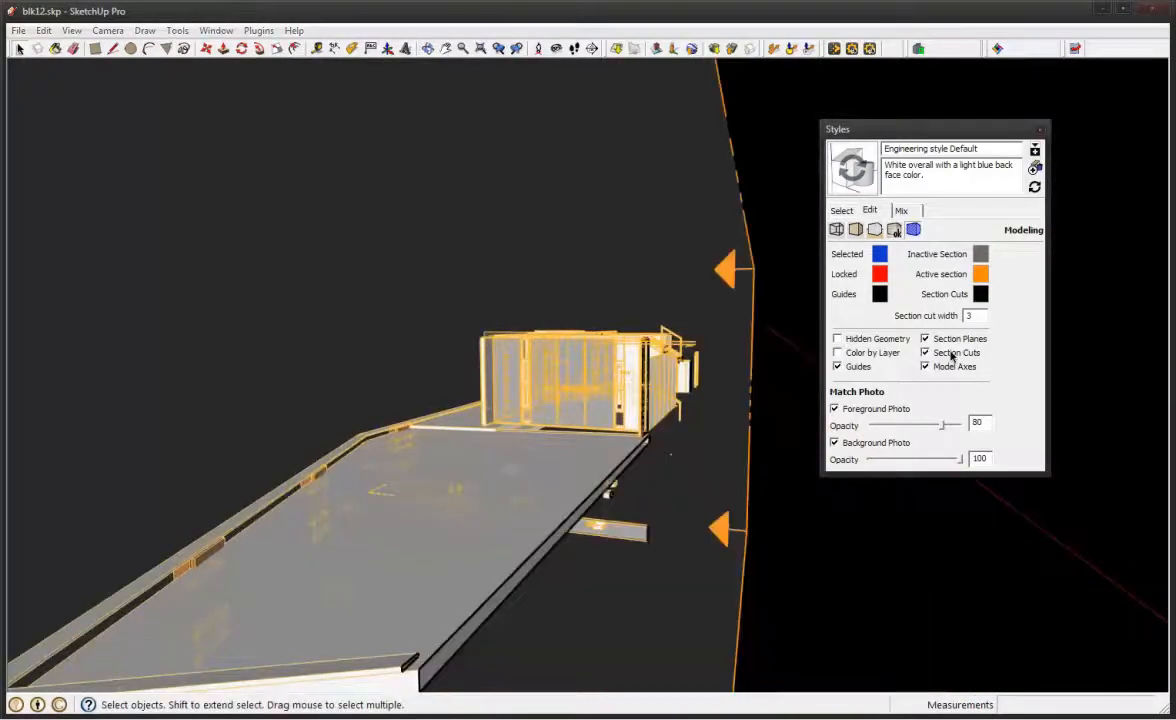
Hide and reshow the section planes, and move the active section plane to cut through another part of the building
middle_drag(780, 420, 956, 357)
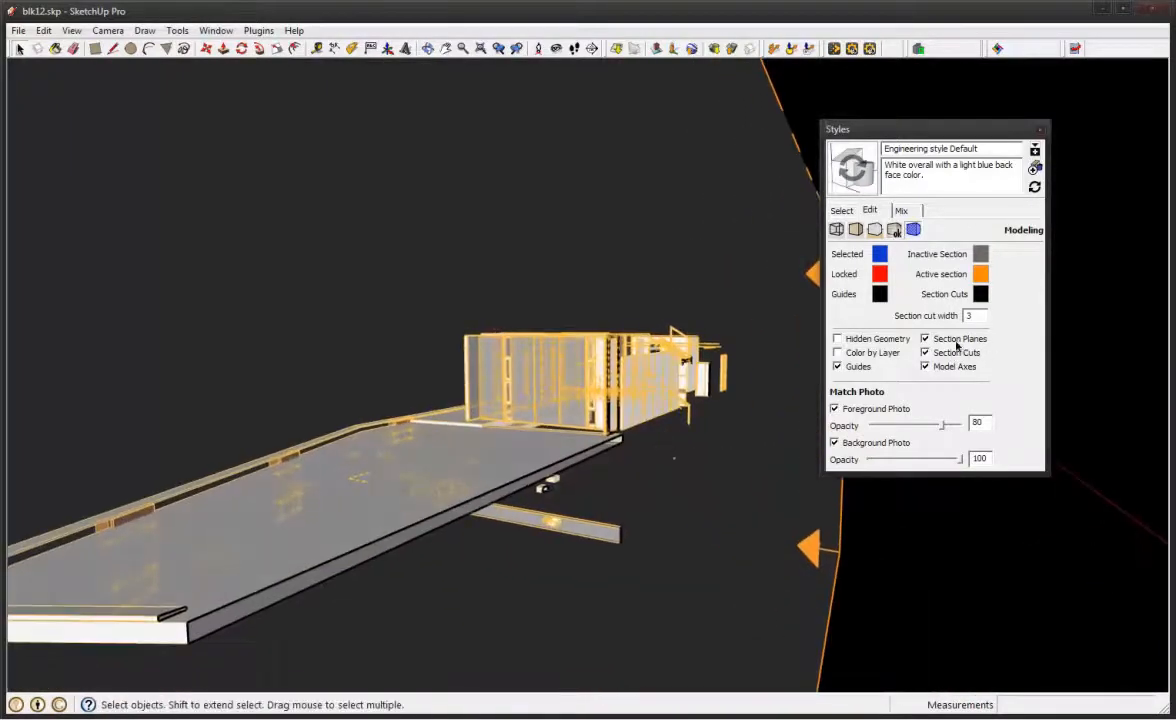
click(955, 341)
middle_drag(504, 315, 606, 430)
click(925, 338)
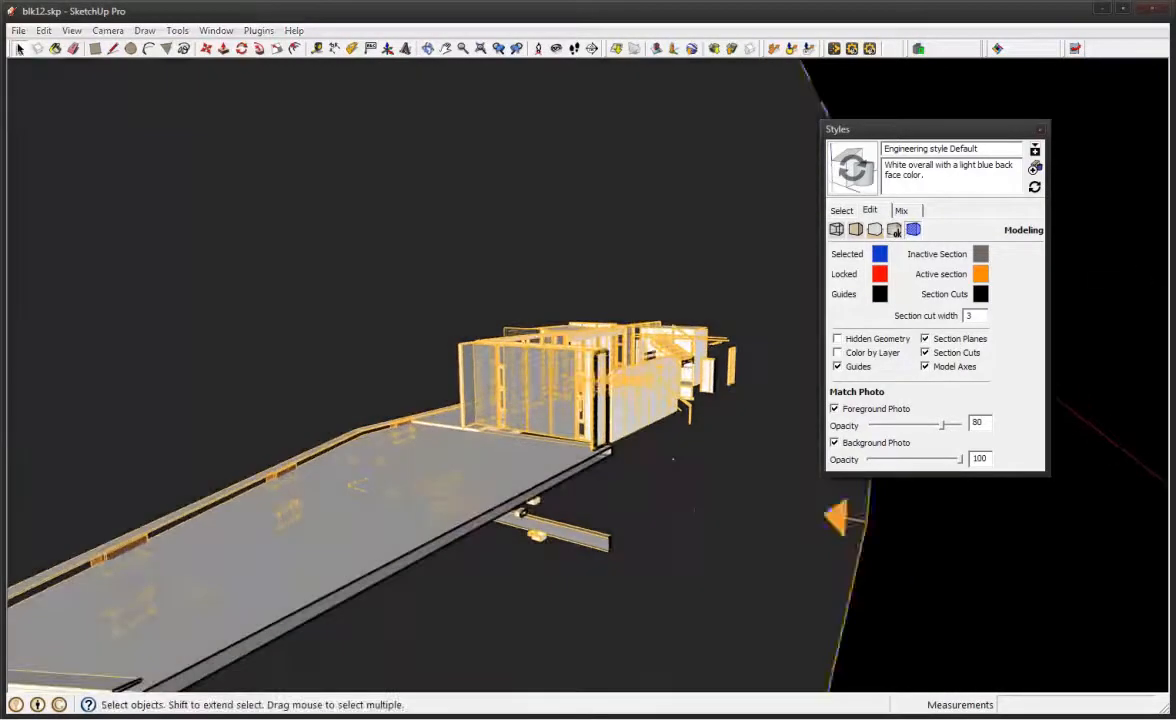
key(m)
click(680, 465)
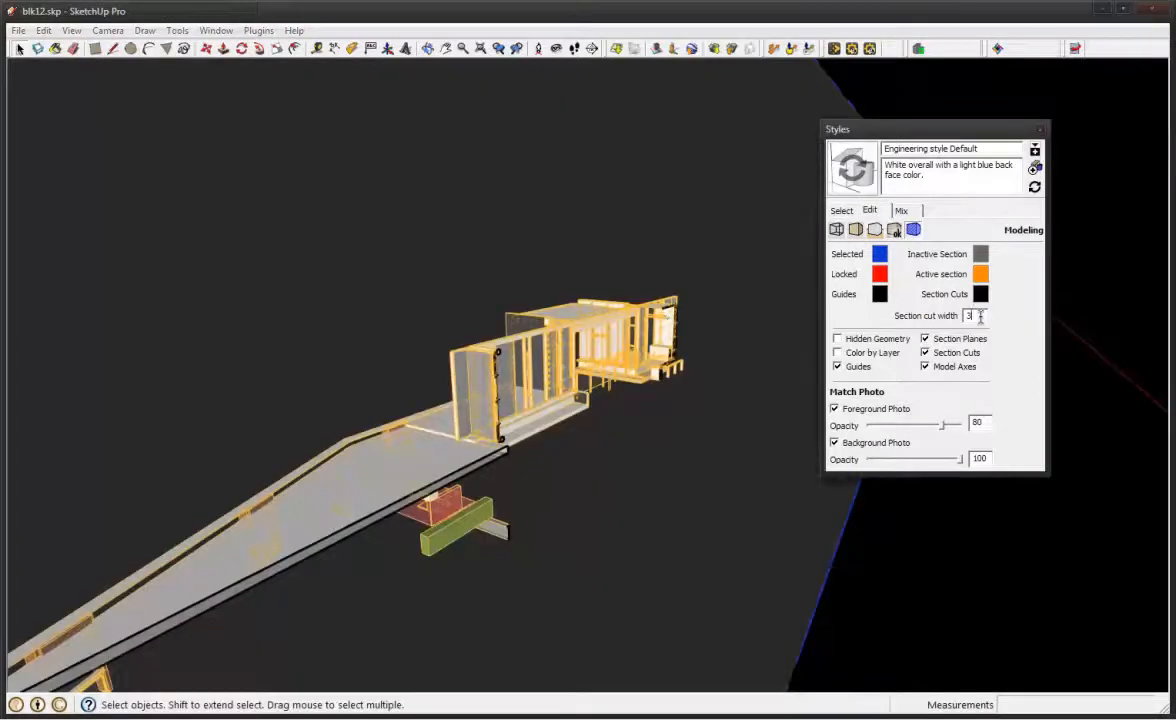
Set the style's section cut width to 20 and view the thickened cut lines on the building
key(Return)
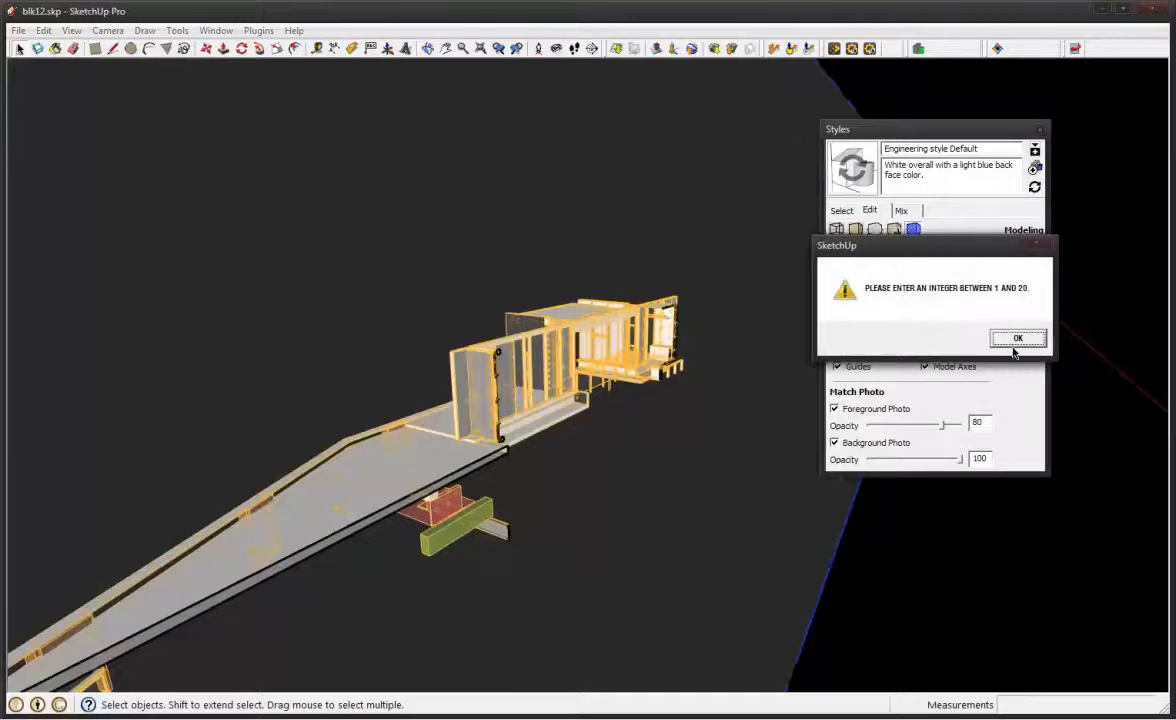
key(Return)
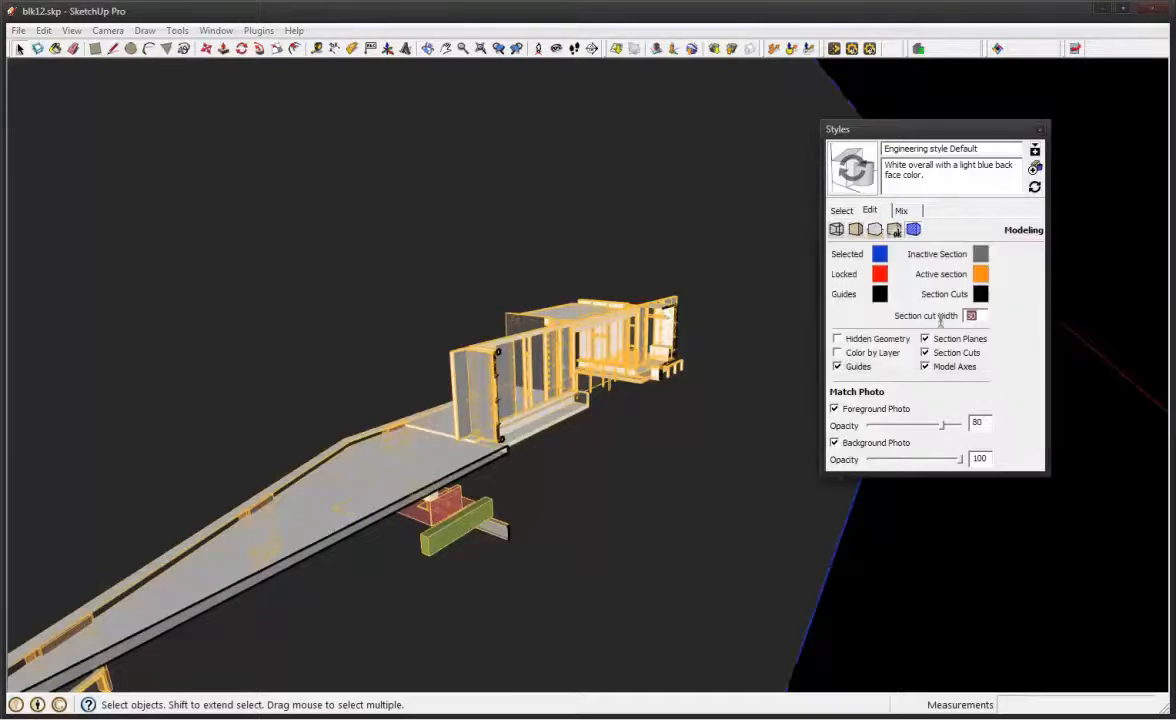
middle_drag(640, 520, 520, 505)
middle_drag(322, 449, 260, 455)
scroll(622, 430, up, 5)
scroll(622, 430, down, 5)
scroll(622, 430, up, 4)
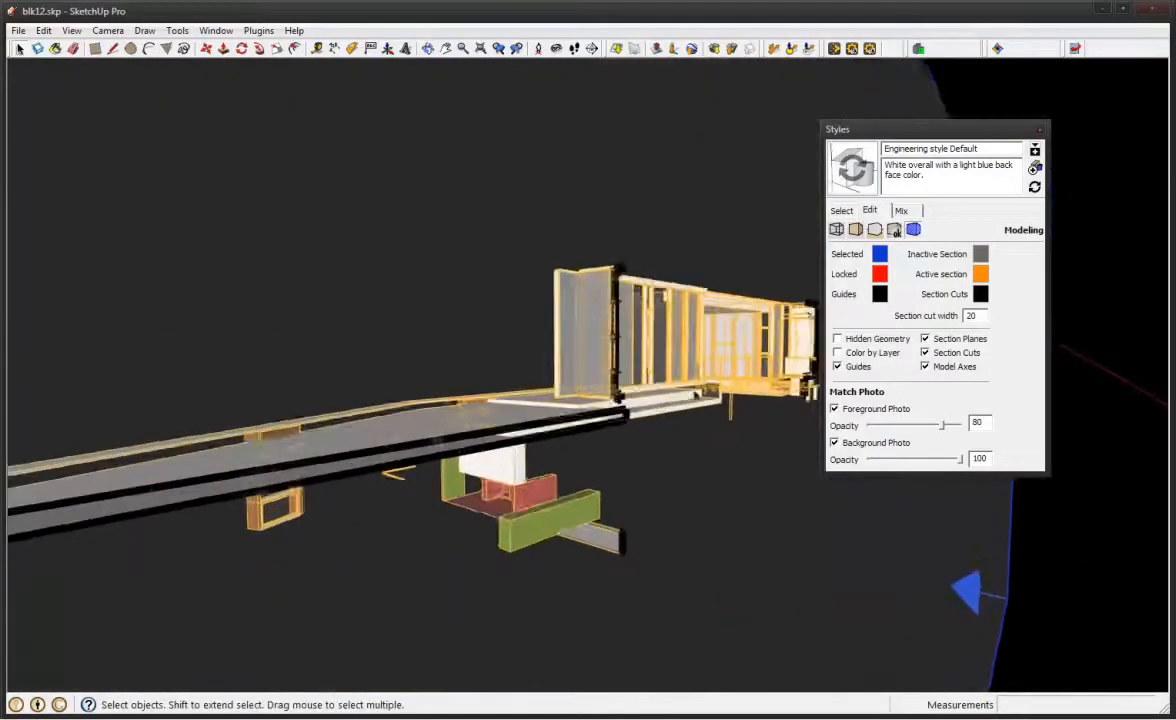
Change the section cut color to red with hue 0, saturation 100 and lightness 51
click(980, 293)
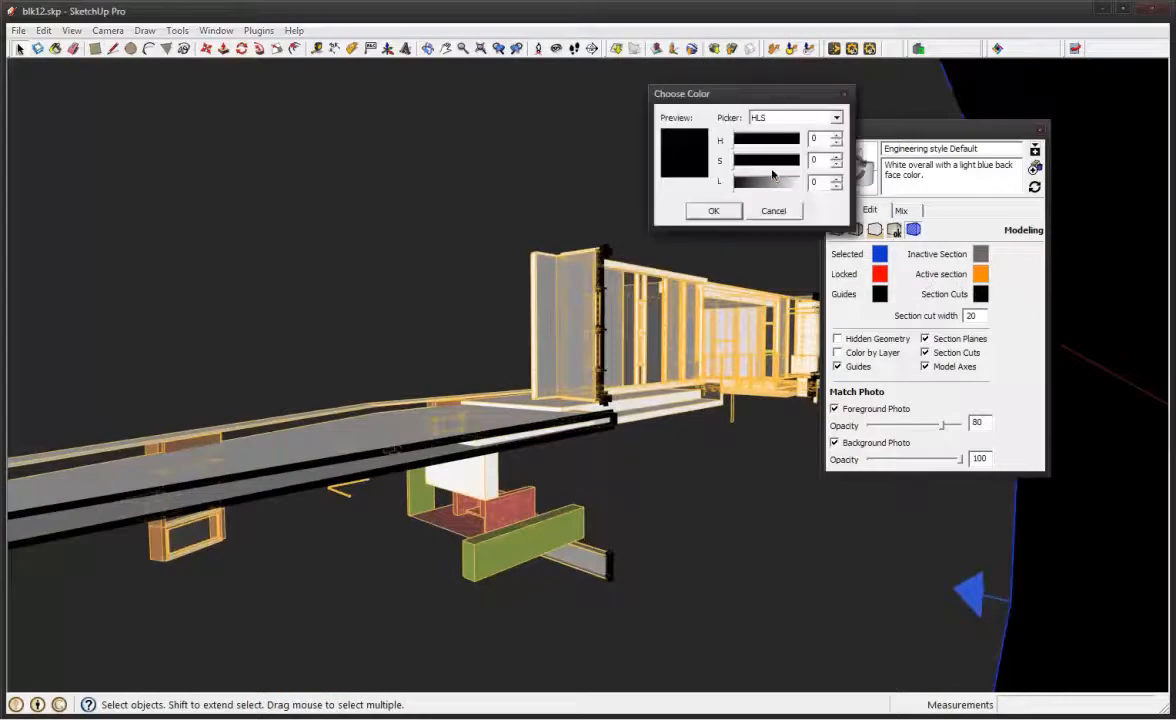
drag(767, 184, 790, 181)
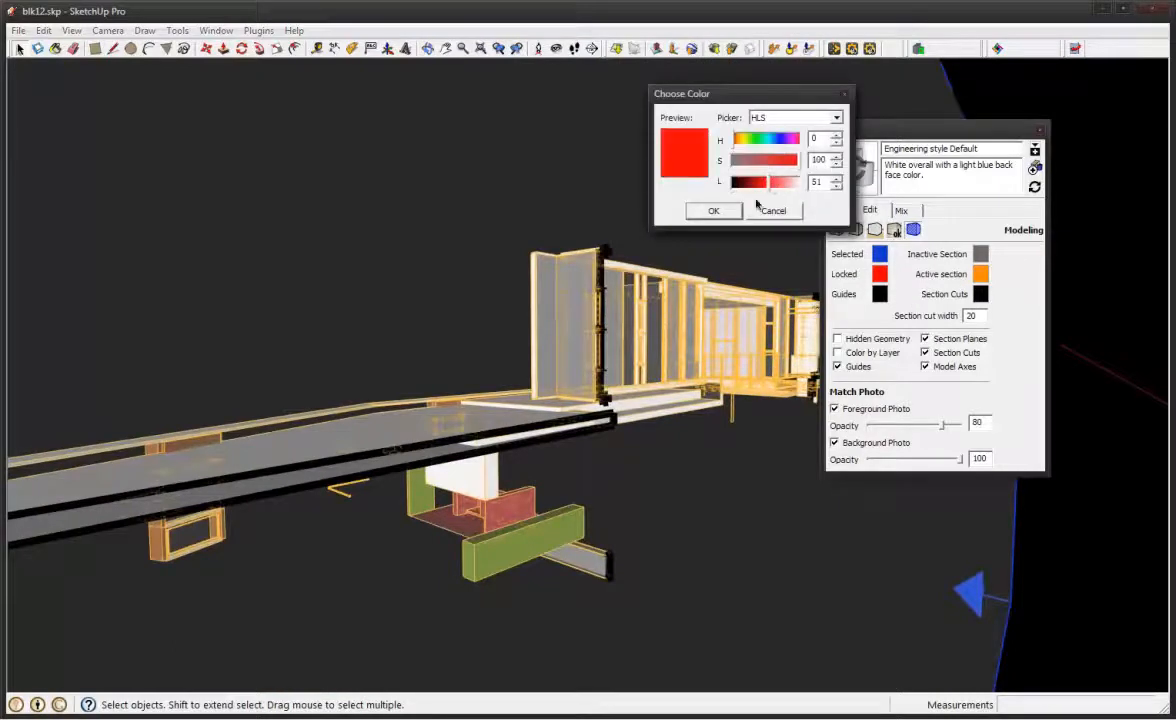
click(713, 210)
middle_drag(674, 362, 685, 410)
Switch the style's face display to hidden line
click(855, 230)
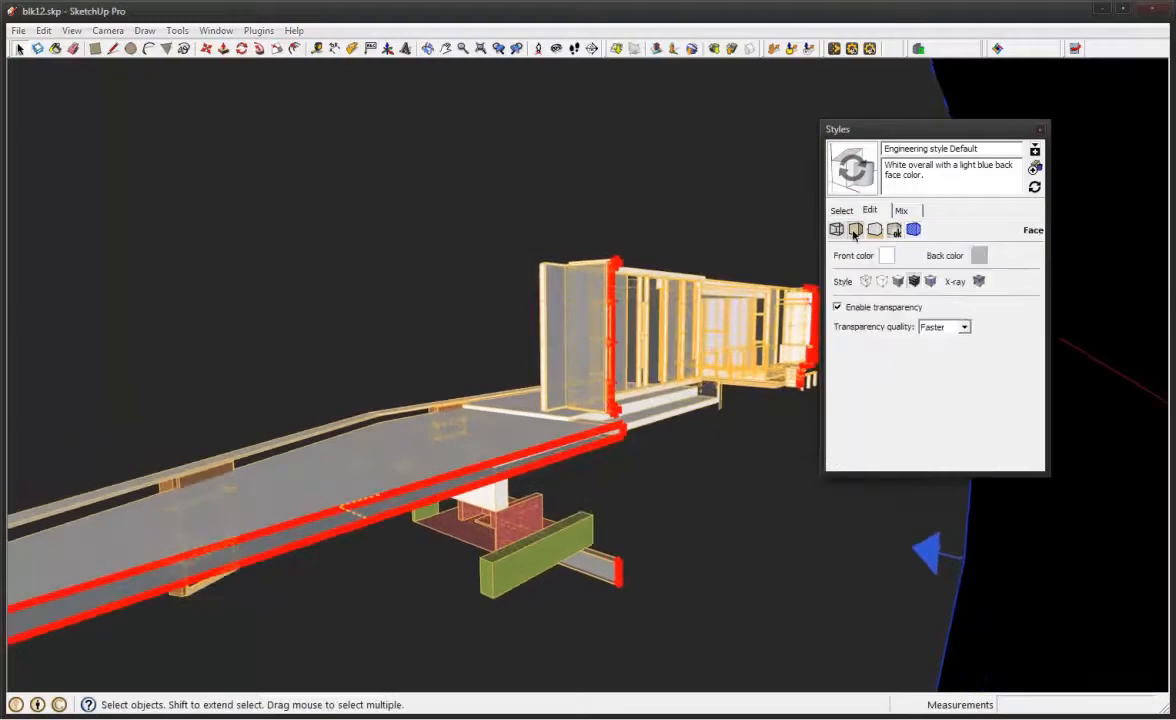
click(882, 282)
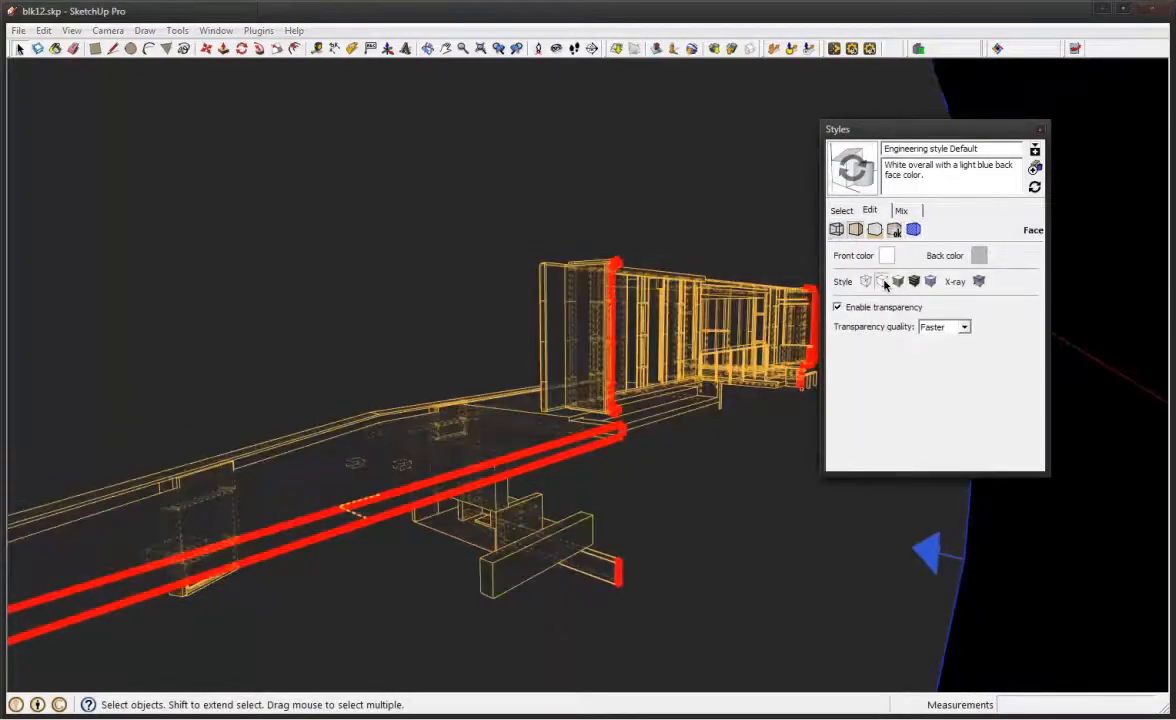
click(842, 211)
click(868, 210)
Lower the saturation of the style's edge color to turn the orange edges a pale gray
click(837, 230)
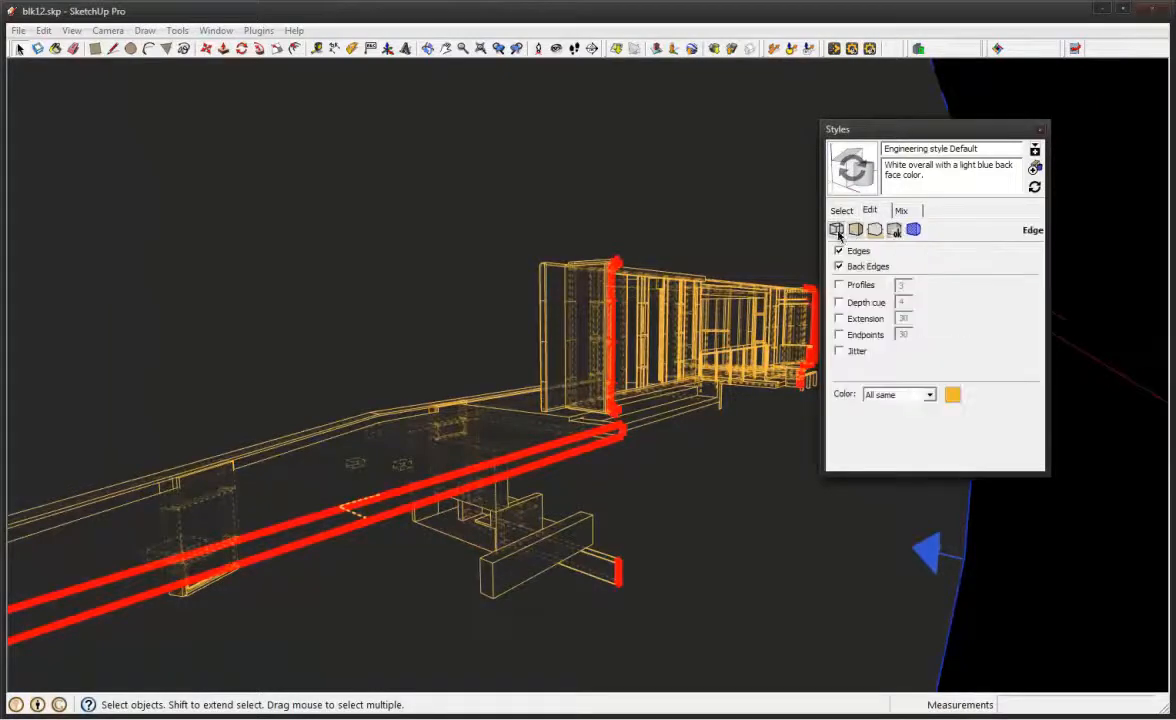
click(952, 394)
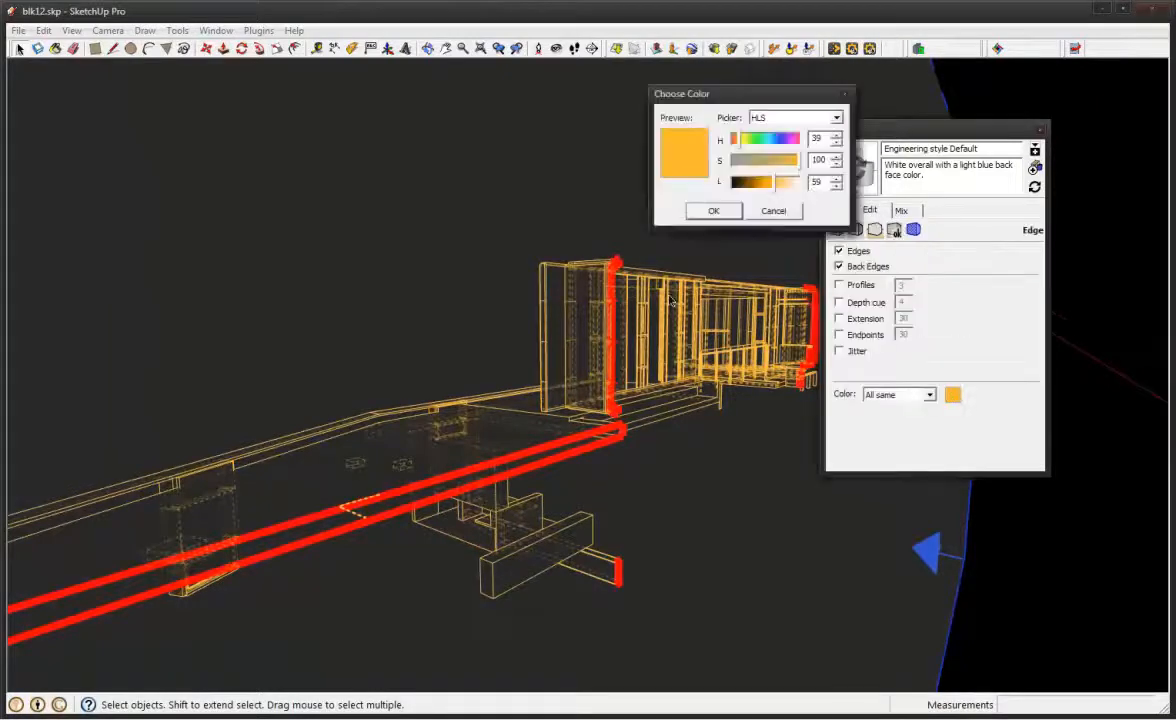
click(744, 162)
click(713, 210)
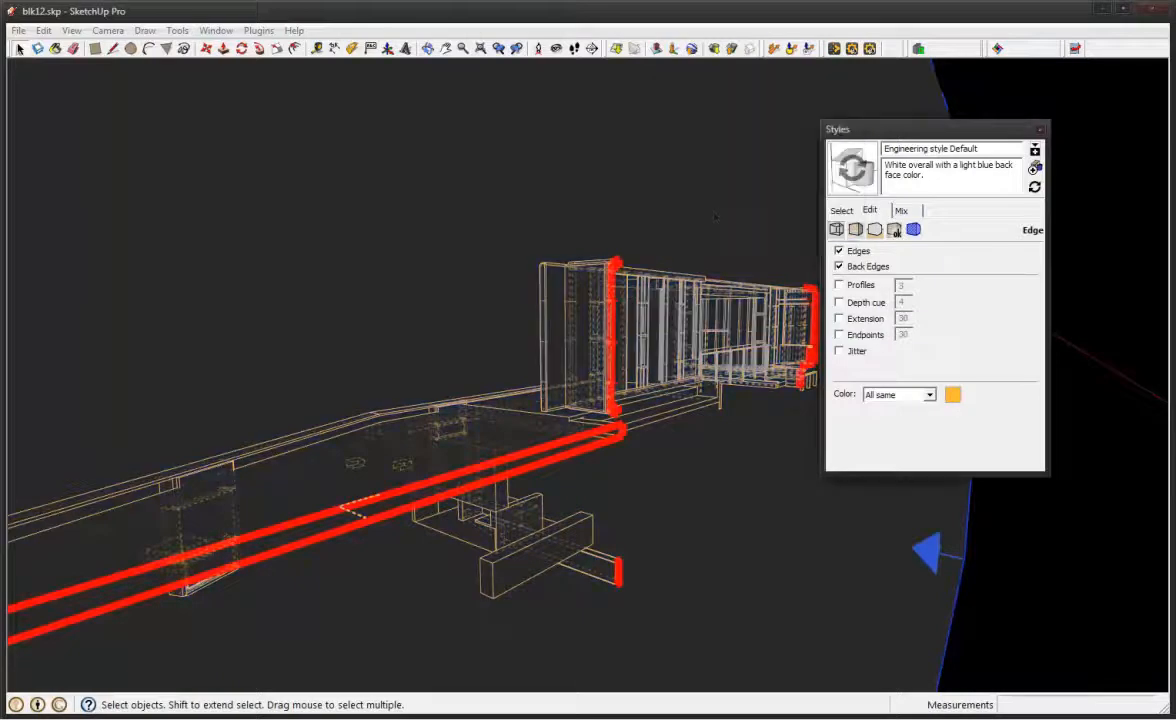
middle_drag(664, 394, 664, 366)
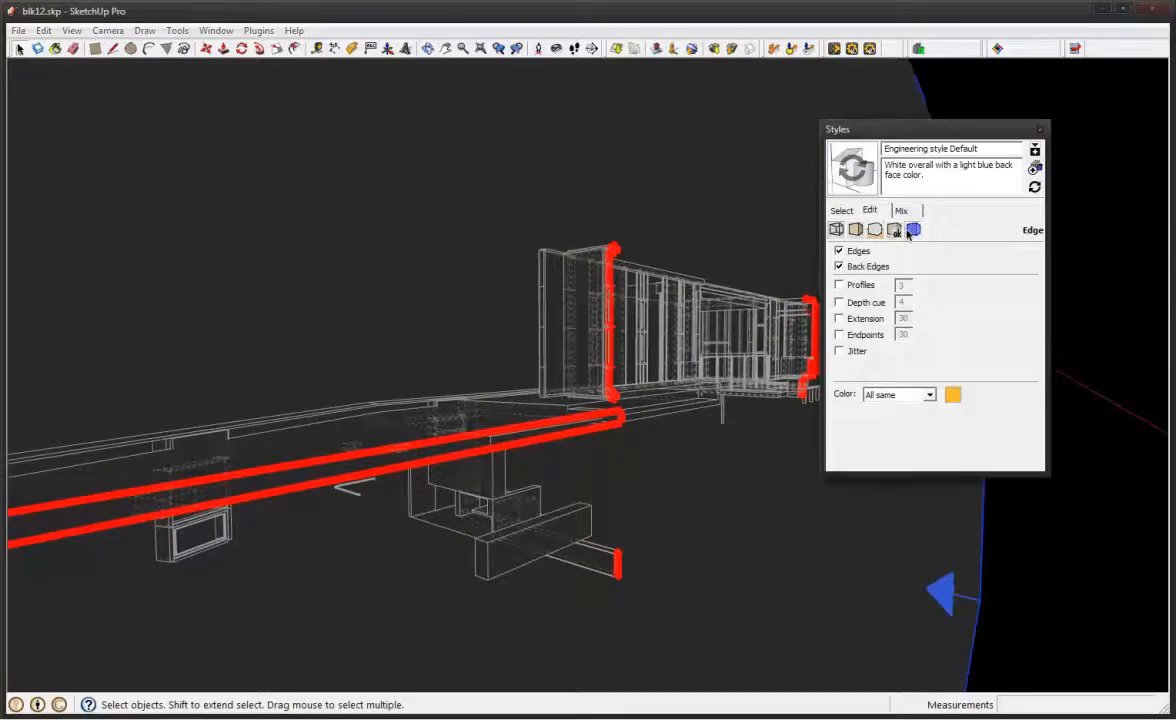
Turn off the display of section planes in the modeling settings and move the style settings clear of the building
click(912, 230)
click(925, 340)
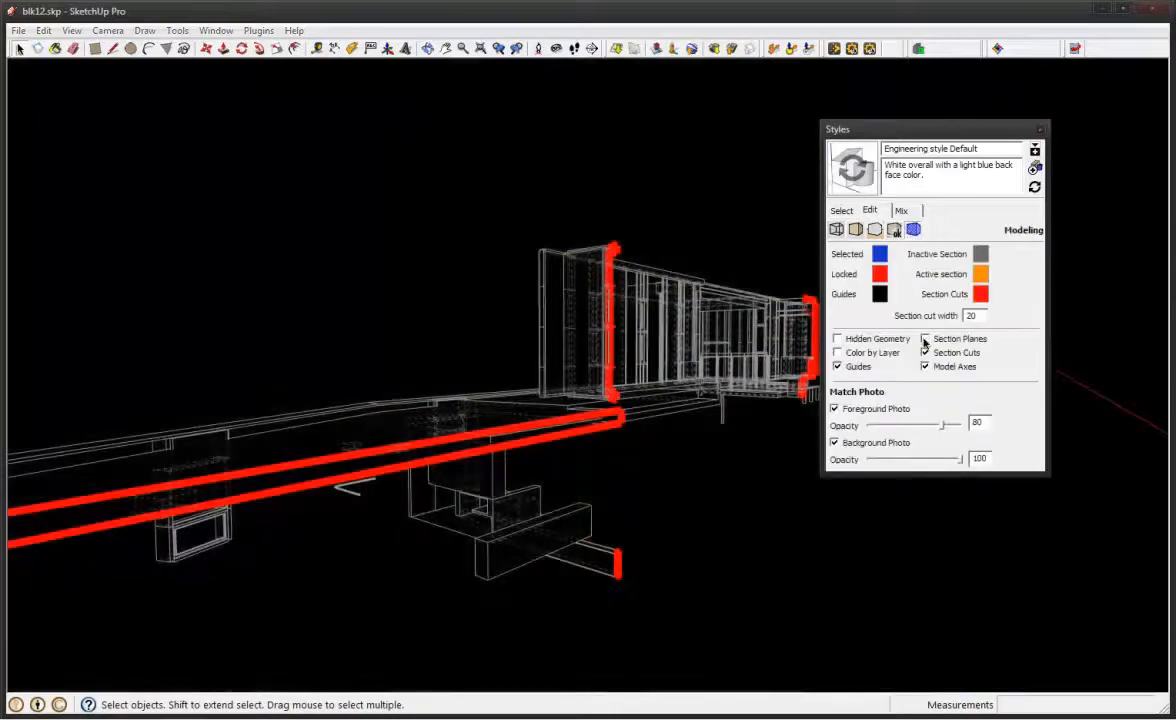
middle_drag(645, 331, 630, 400)
drag(887, 133, 992, 165)
middle_drag(643, 299, 736, 353)
scroll(700, 380, up, 2)
scroll(700, 380, up, 4)
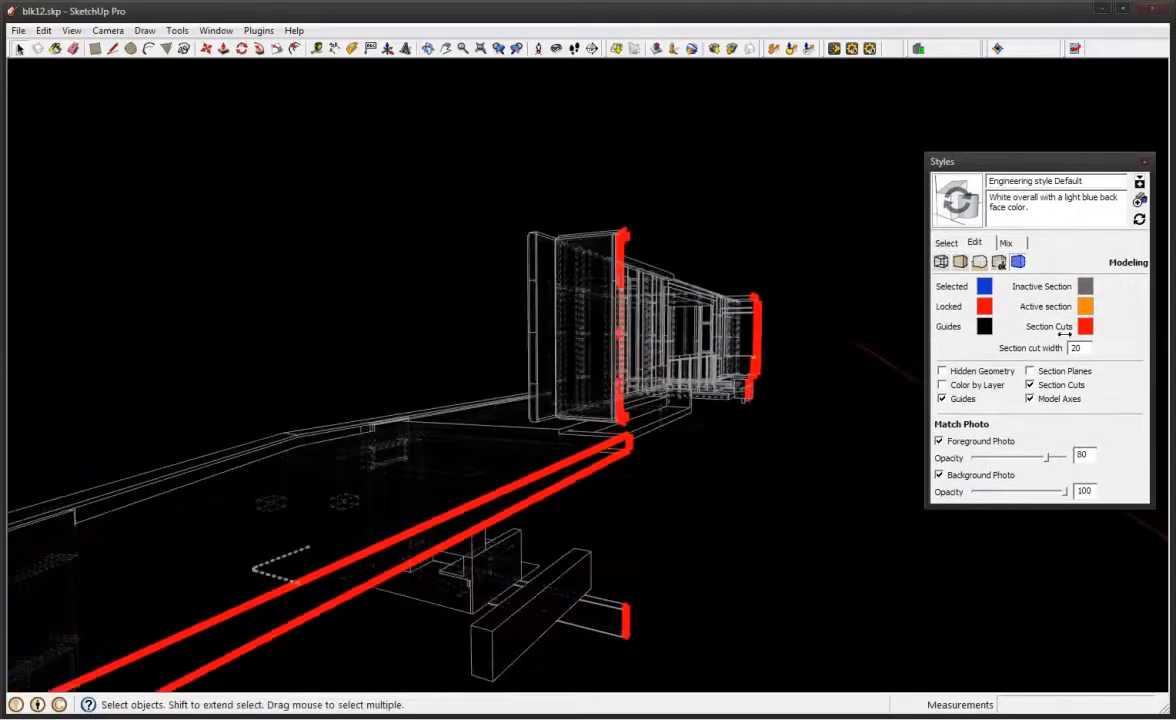
Change the section cut color to a muted orange with hue 22, saturation 41 and lightness 50
click(988, 305)
drag(790, 162, 758, 163)
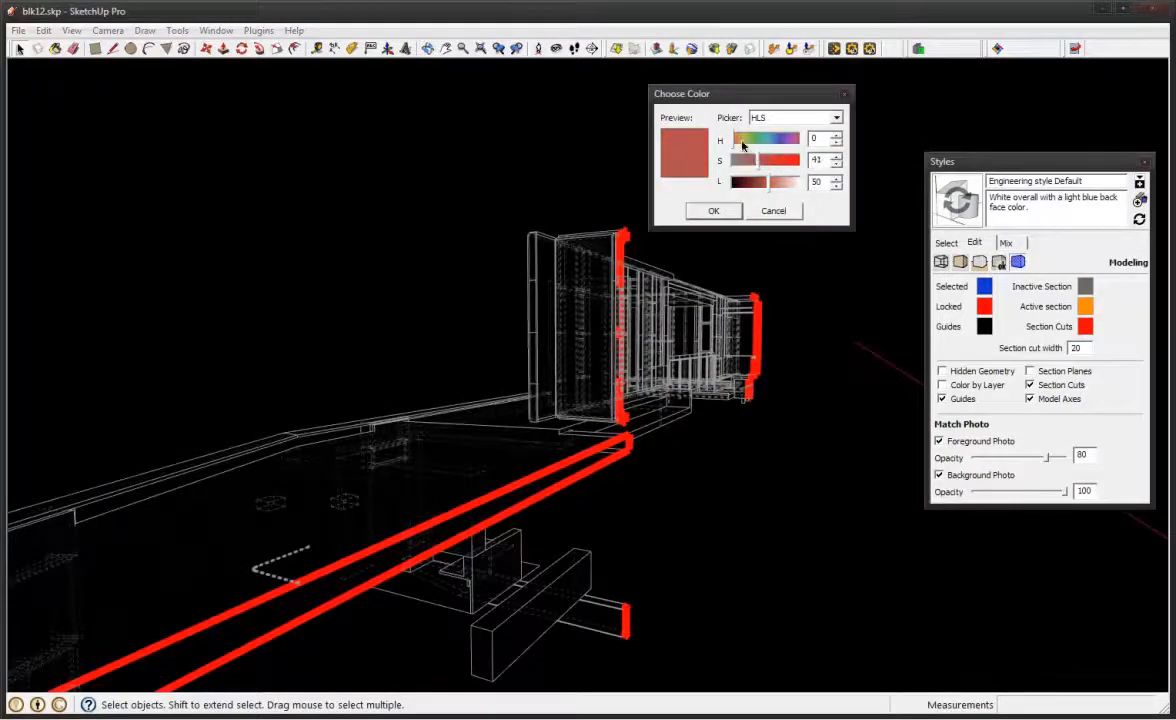
click(738, 141)
click(714, 211)
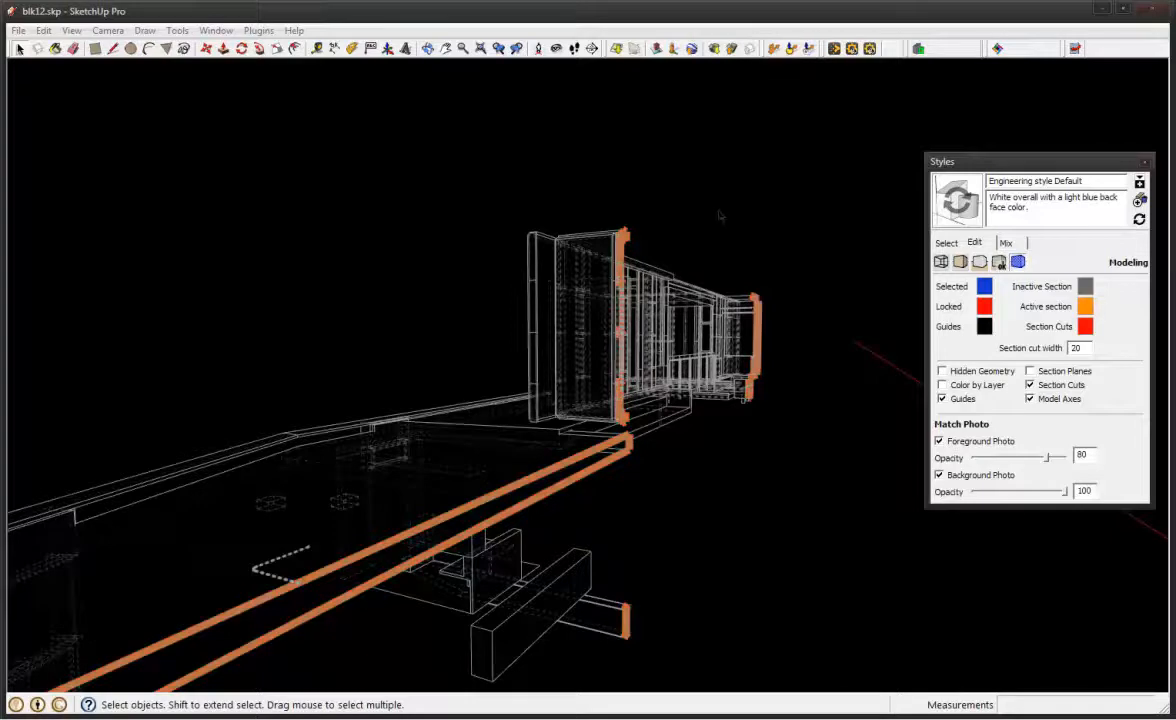
Raise the section cut color's saturation to 100 for a vivid orange with hue 21 and lightness 50
click(993, 303)
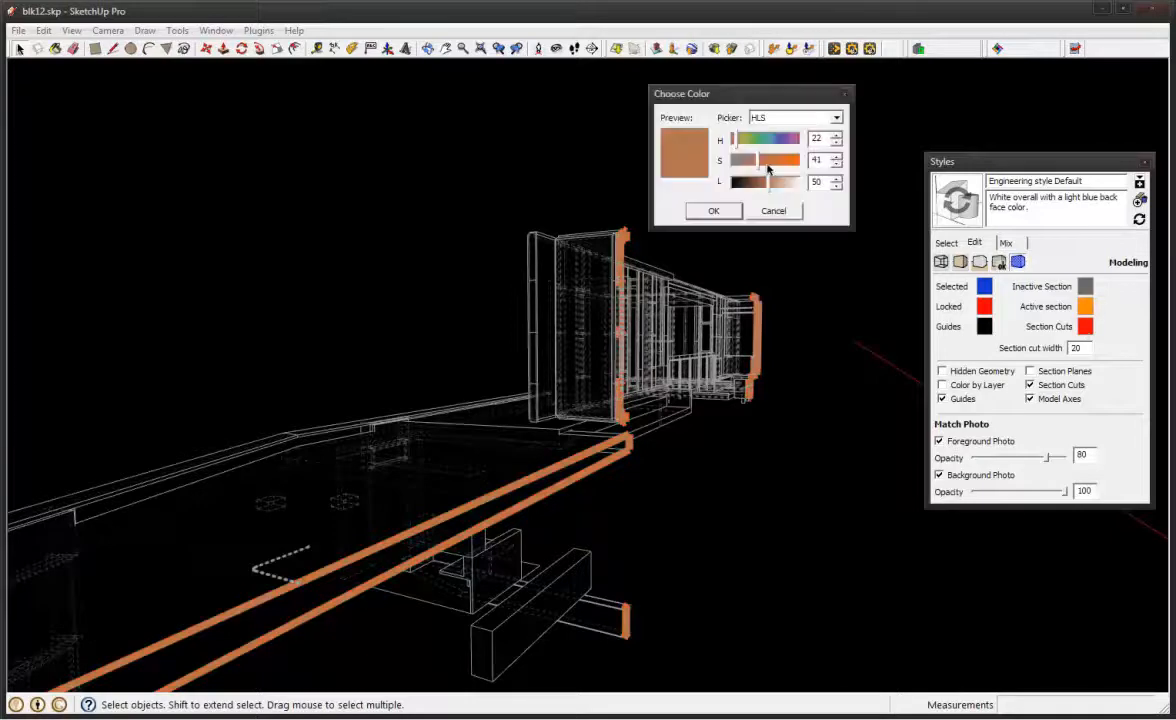
drag(782, 163, 796, 162)
click(714, 211)
middle_drag(620, 362, 560, 360)
Raise the section cut color's lightness to make the cut lines white, and orbit around the sectioned building
click(1002, 302)
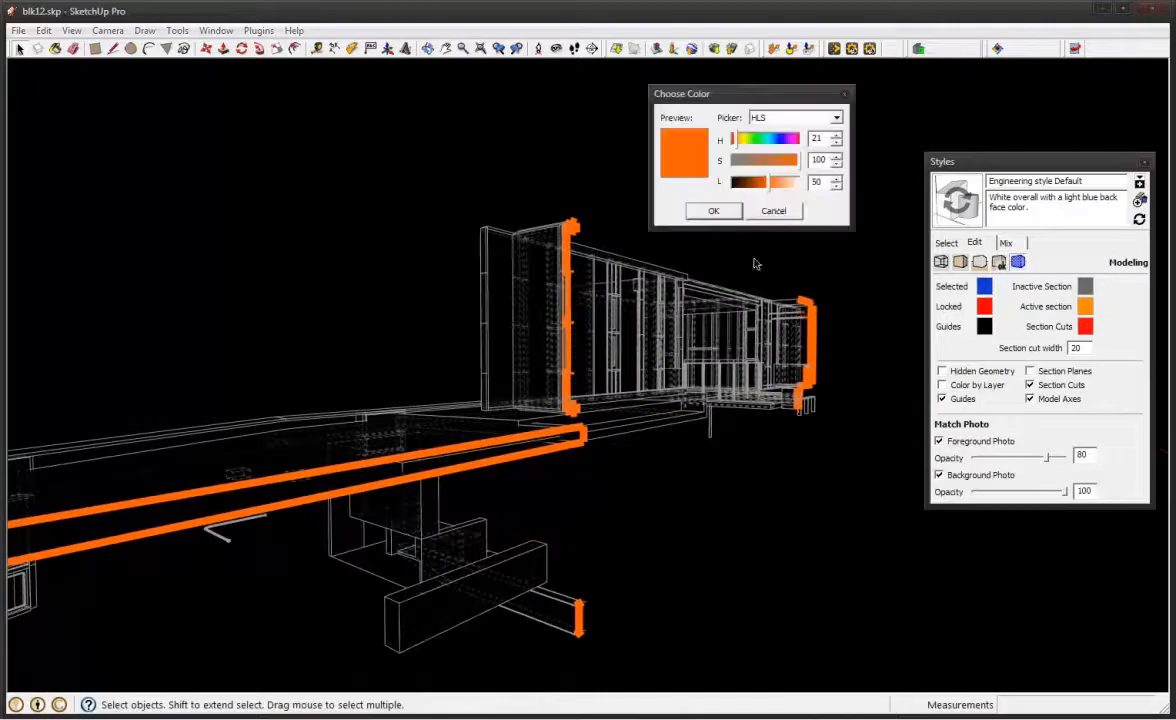
drag(770, 182, 798, 182)
click(714, 211)
middle_drag(610, 345, 360, 334)
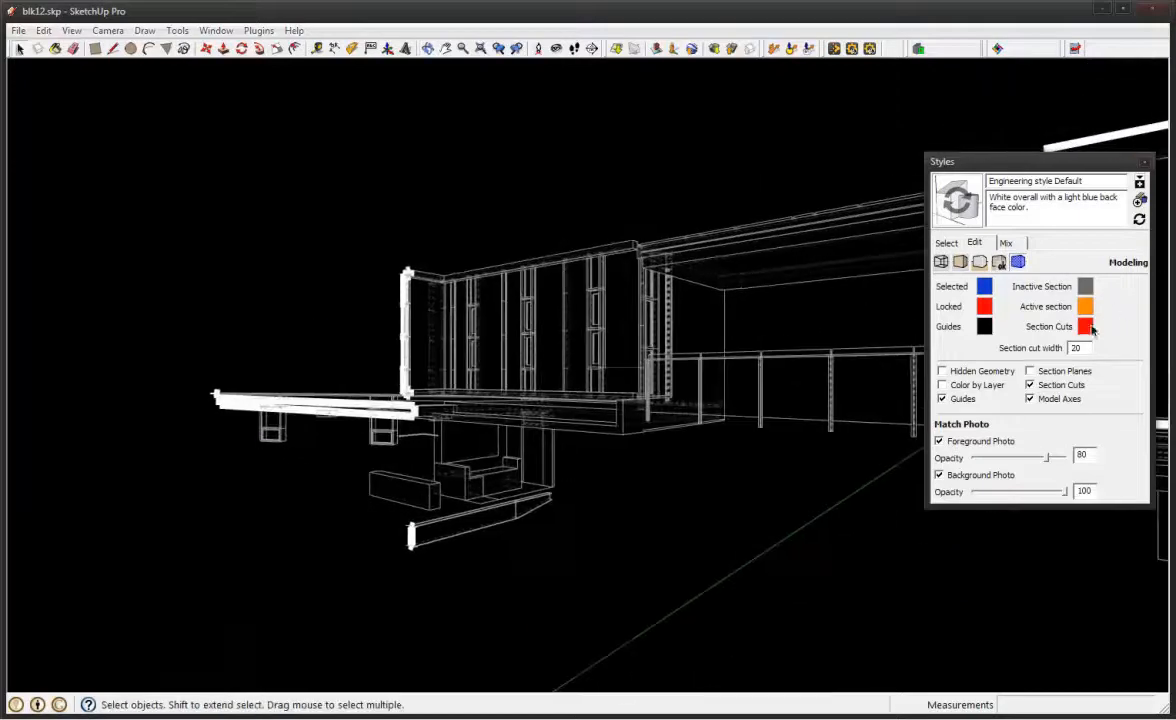
Change the section cut color to turquoise with hue 168, saturation 100 and lightness 48
click(1085, 326)
drag(733, 160, 765, 143)
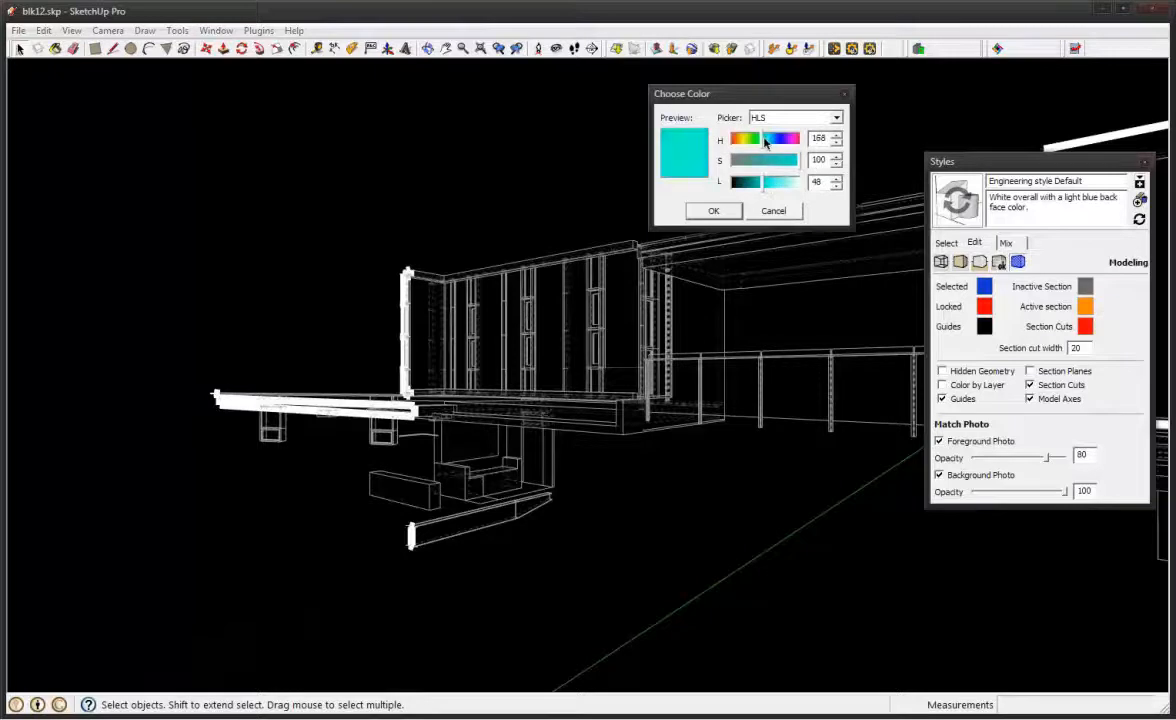
click(718, 211)
middle_drag(512, 362, 660, 356)
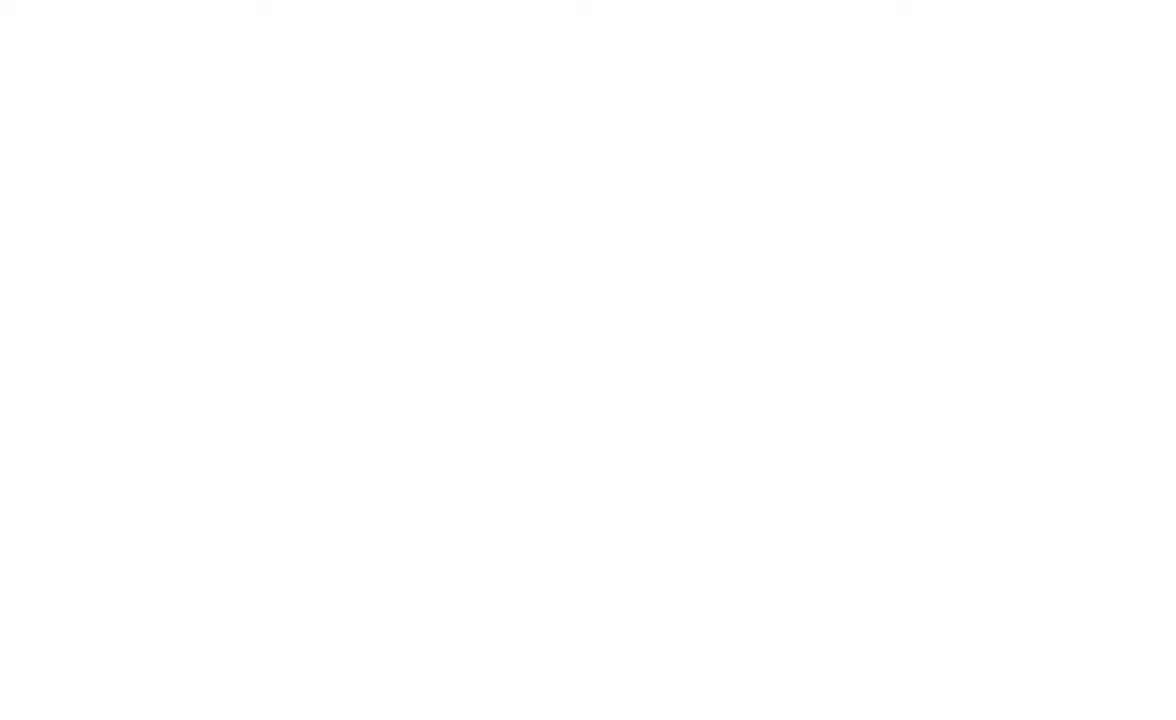